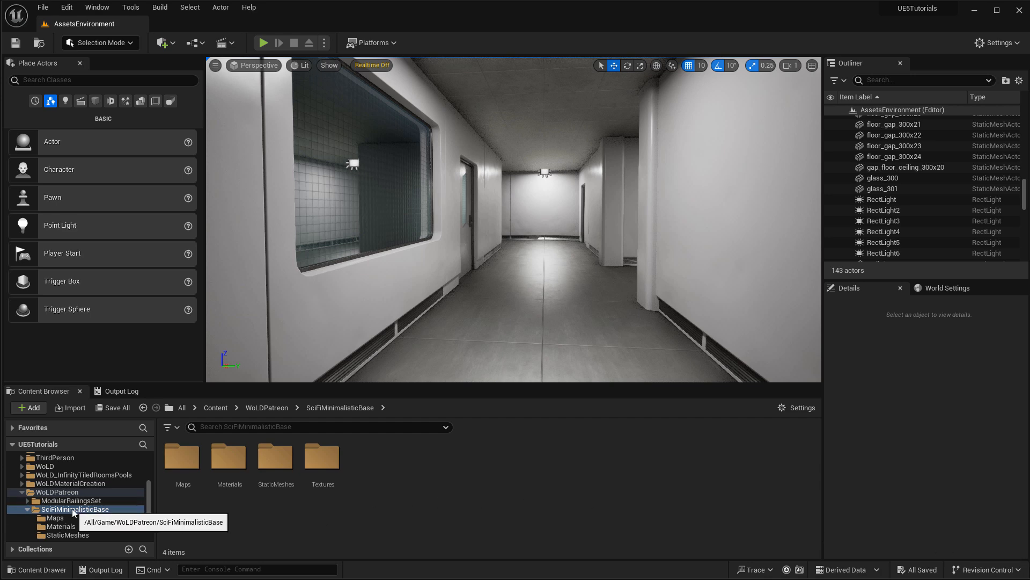
Browse the Maps, Materials, StaticMeshes and Textures folders, then open the AssetsEnvironment level from Maps.
{"action": "left_click", "coordinate": [178, 467]}
{"action": "left_click", "coordinate": [236, 465]}
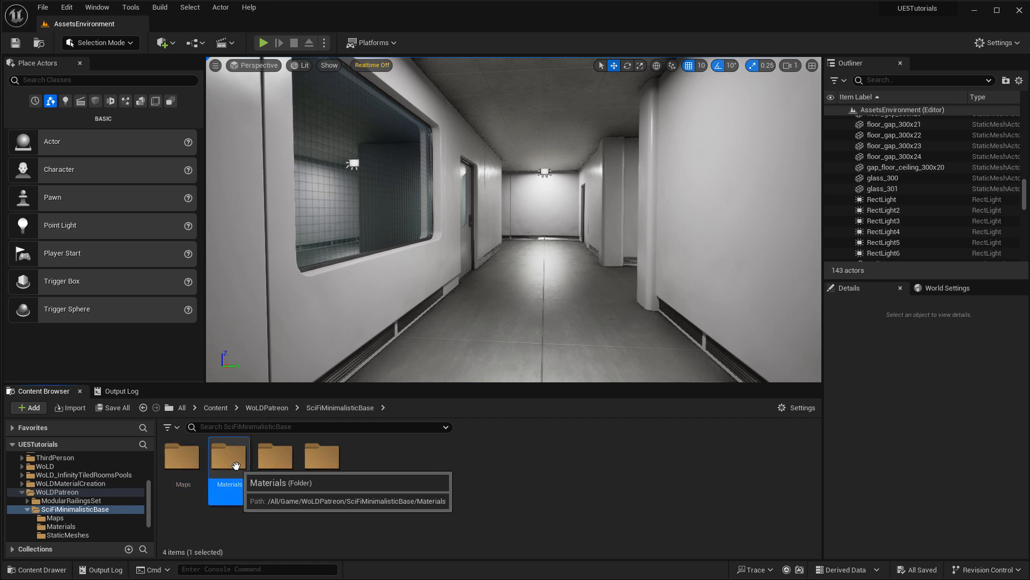
{"action": "left_click", "coordinate": [275, 460]}
{"action": "left_click", "coordinate": [326, 461]}
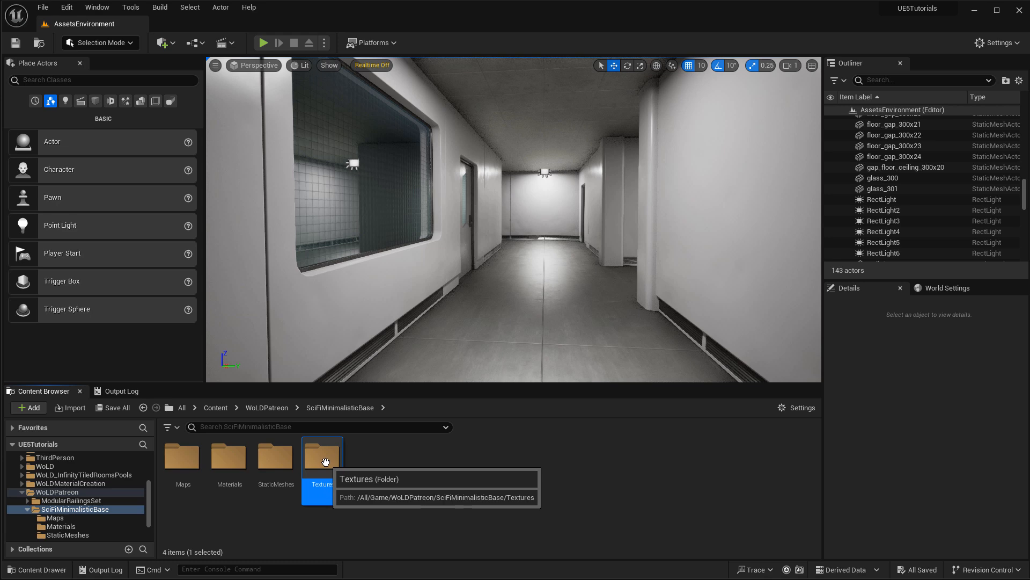
{"action": "double_click", "coordinate": [183, 460]}
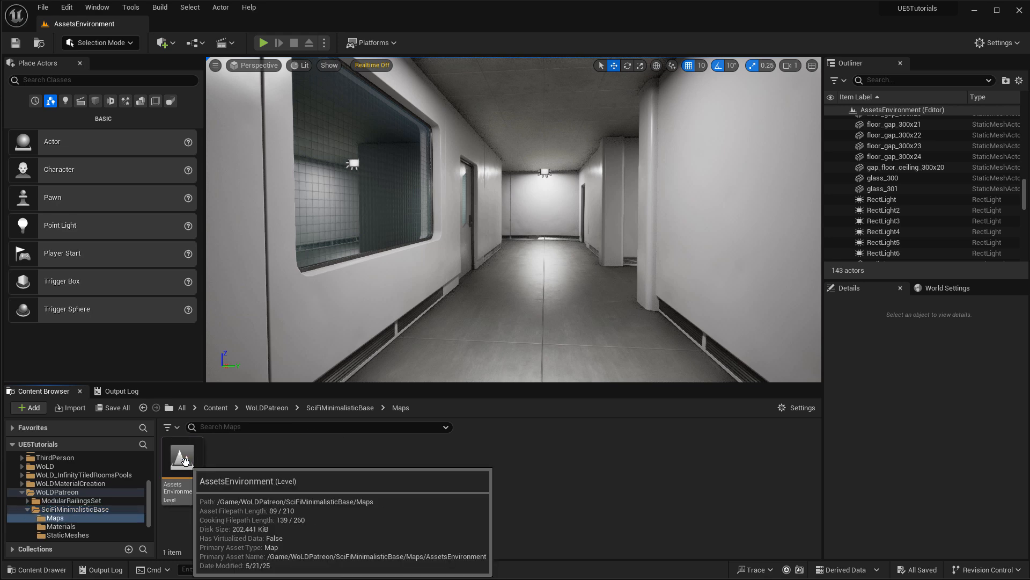
{"action": "double_click", "coordinate": [184, 460]}
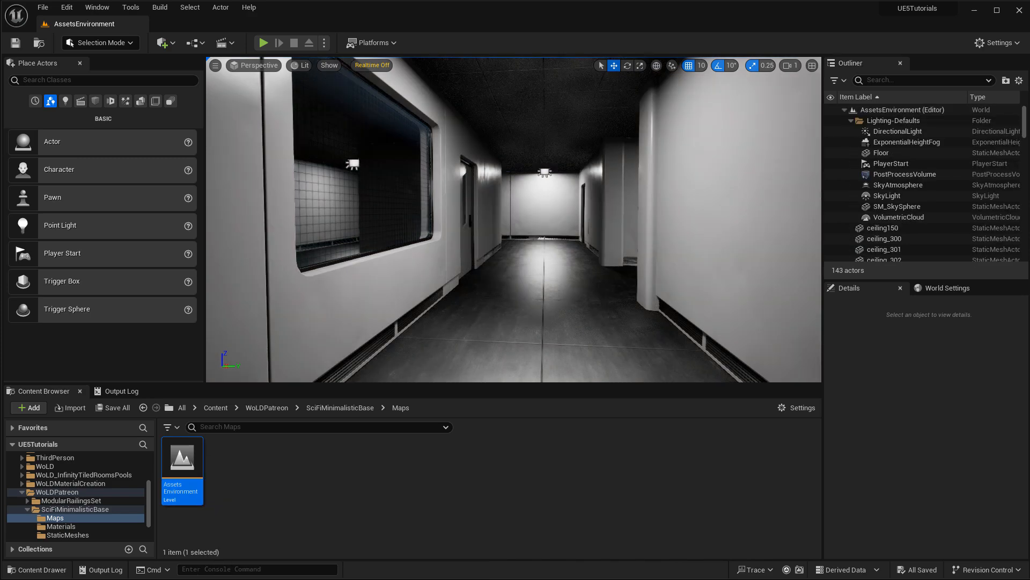
{"action": "right_click_drag", "start_coordinate": [545, 265], "coordinate": [816, 260]}
{"action": "right_click_drag", "start_coordinate": [566, 292], "coordinate": [569, 289]}
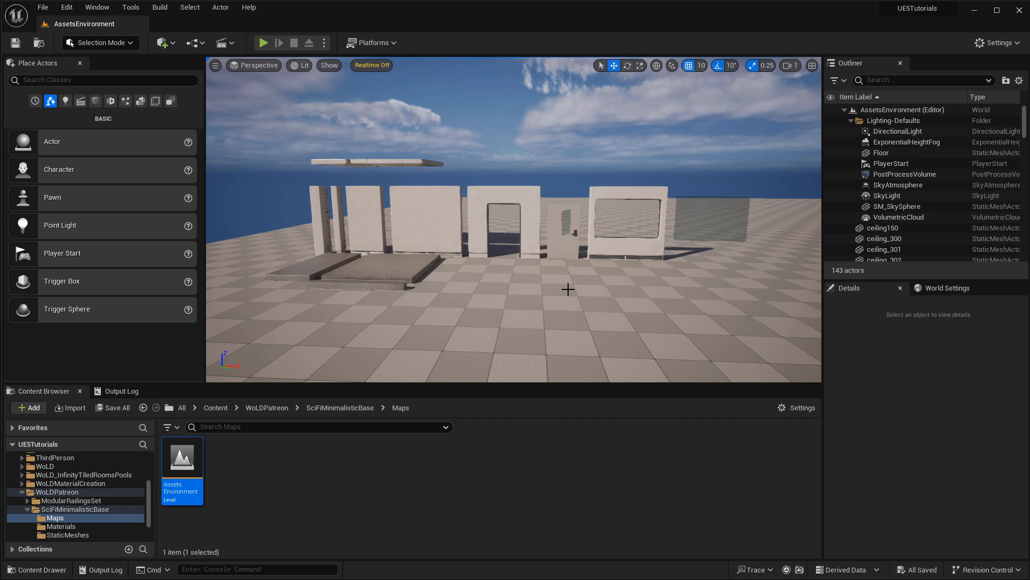
{"action": "key", "text": "1"}
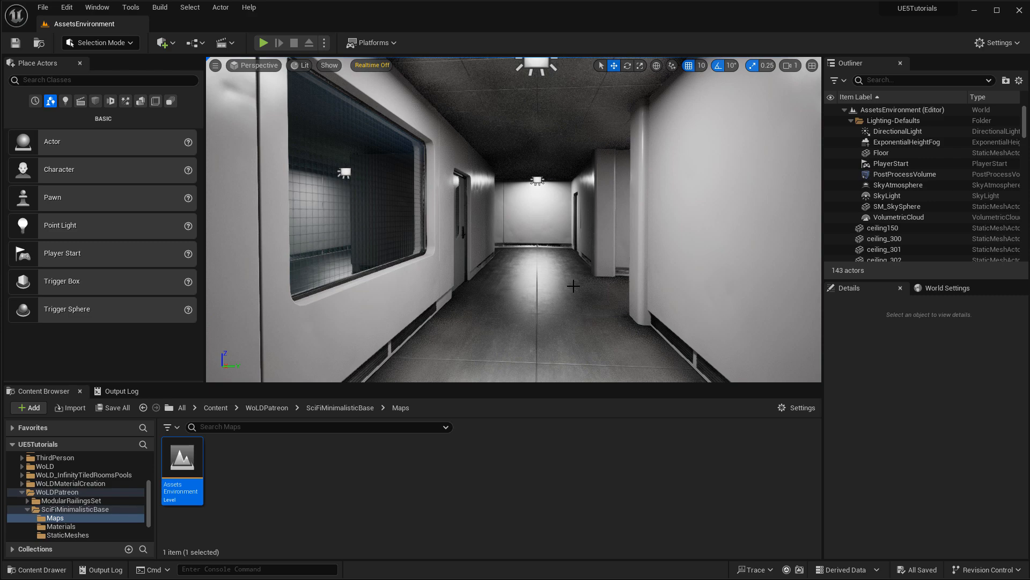
{"action": "right_click_drag", "start_coordinate": [568, 269], "coordinate": [541, 164]}
{"action": "left_click", "coordinate": [515, 176]}
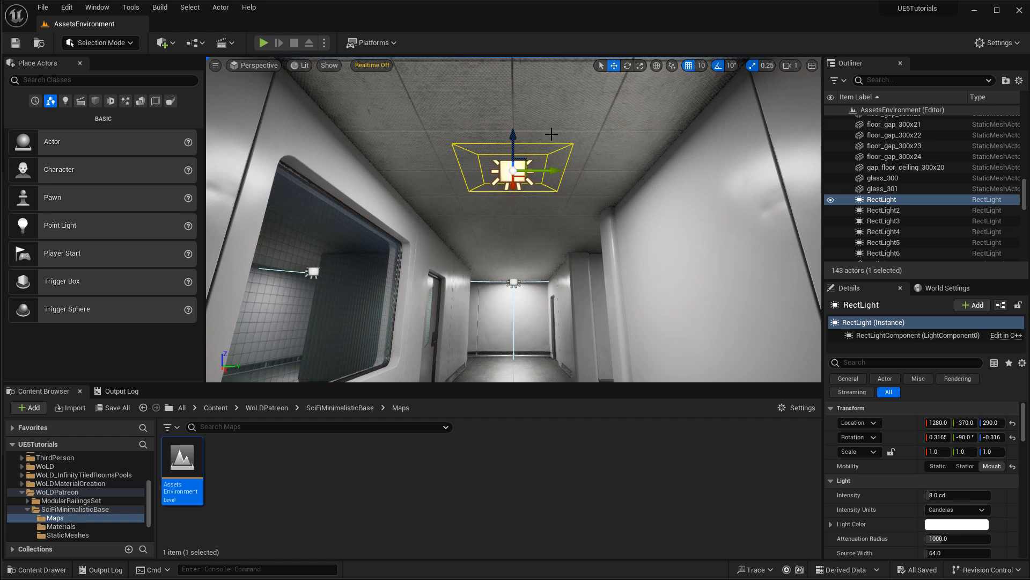
{"action": "right_click_drag", "start_coordinate": [582, 171], "coordinate": [585, 176]}
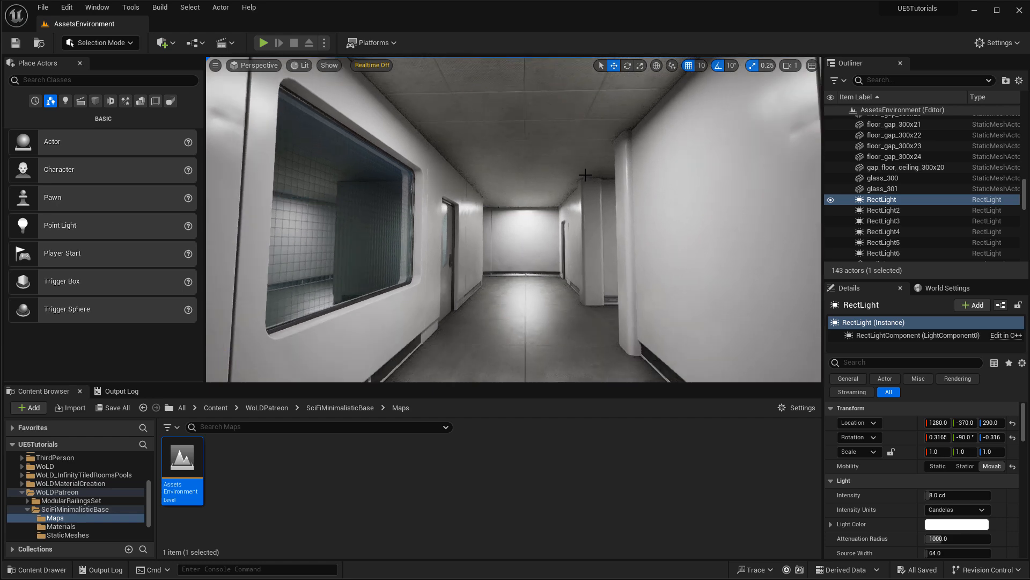
{"action": "right_click_drag", "start_coordinate": [535, 210], "coordinate": [540, 213]}
{"action": "key", "text": "w"}
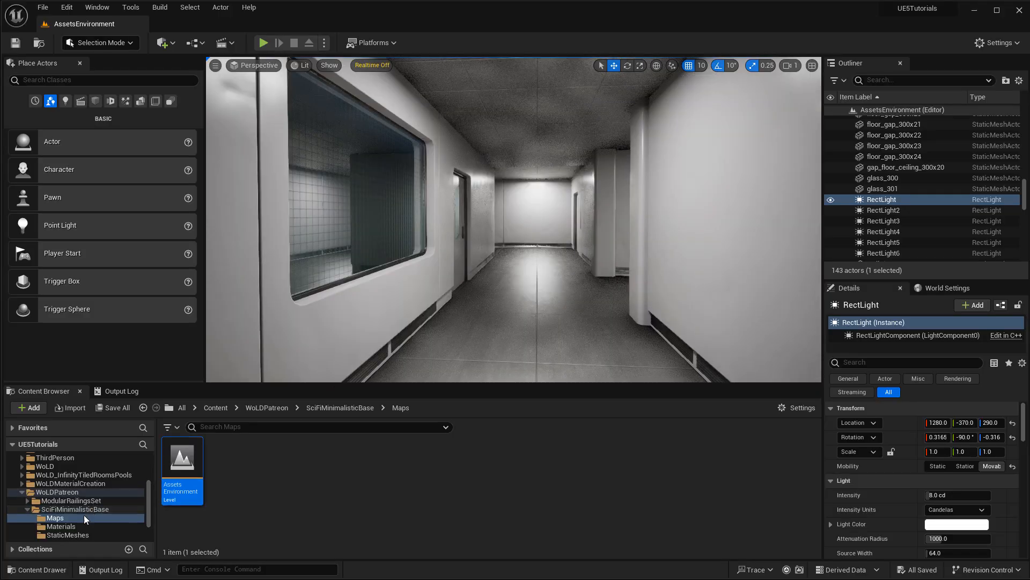
Browse the Materials folder, list the StaticMeshes folder's contents, and back the view out of the corridor.
{"action": "left_click", "coordinate": [61, 527]}
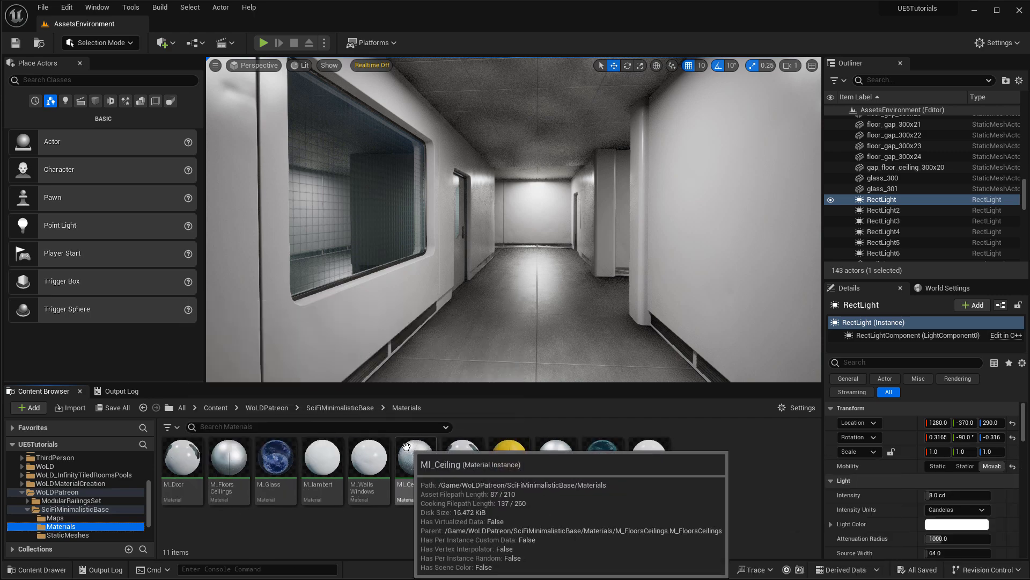
{"action": "left_click", "coordinate": [78, 536]}
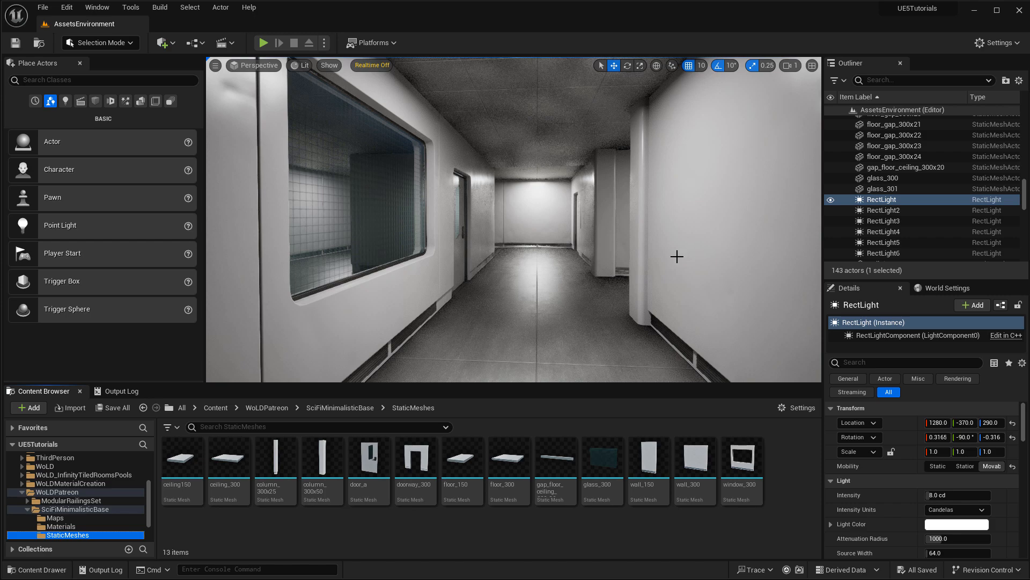
{"action": "right_click_drag", "start_coordinate": [663, 259], "coordinate": [473, 261]}
Place a doorway_300 piece on the open ground and Alt-drag a copy to the left.
{"action": "key", "text": "s"}
{"action": "key", "text": "s"}
{"action": "left_click_drag", "start_coordinate": [416, 459], "coordinate": [504, 320]}
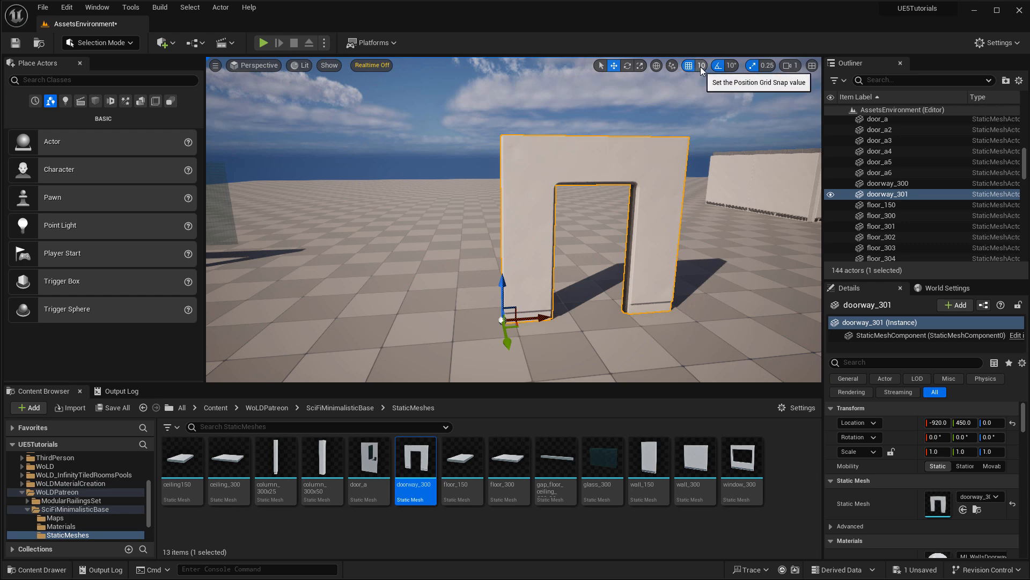
{"action": "left_click_drag", "start_coordinate": [539, 317], "coordinate": [351, 310], "text": "alt"}
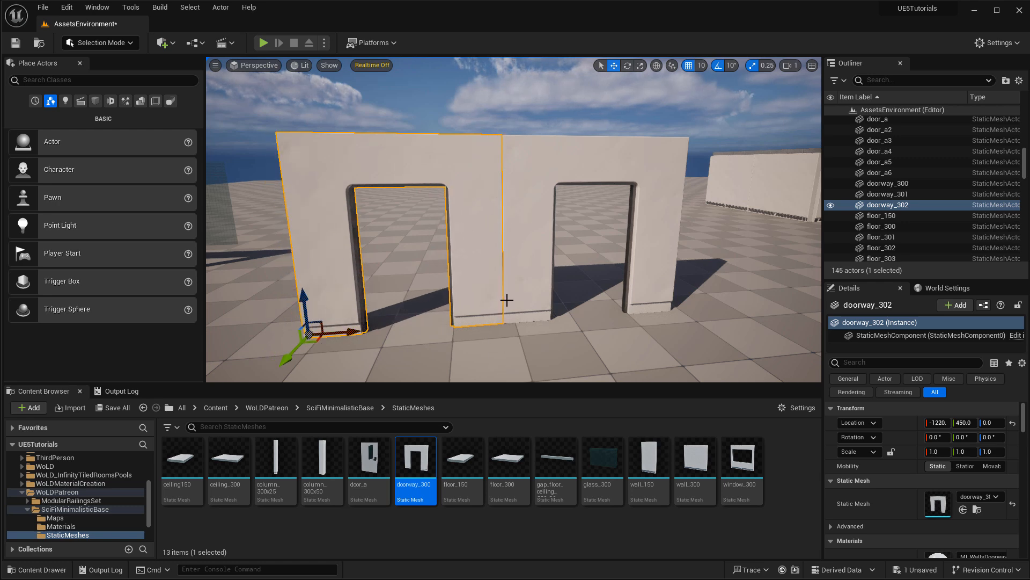
Nudge the copy with grid snap 5, restore snap to 10, and delete the copy.
{"action": "left_click", "coordinate": [701, 65]}
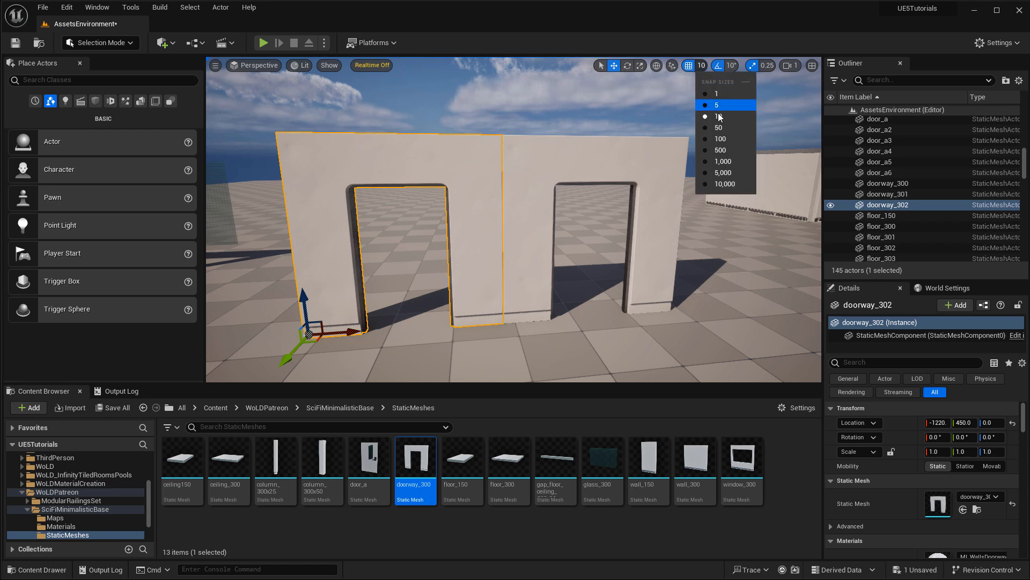
{"action": "left_click", "coordinate": [715, 94]}
{"action": "mouse_move", "coordinate": [356, 331]}
{"action": "left_mouse_down"}
{"action": "mouse_move", "coordinate": [346, 329]}
{"action": "mouse_move", "coordinate": [358, 333]}
{"action": "left_mouse_up"}
{"action": "left_click", "coordinate": [702, 66]}
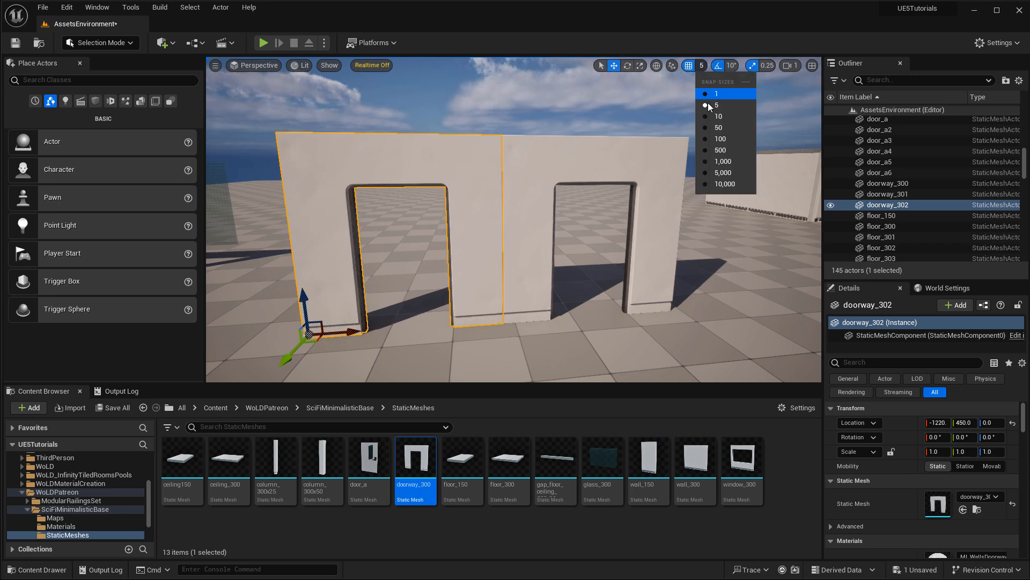
{"action": "left_click", "coordinate": [723, 126]}
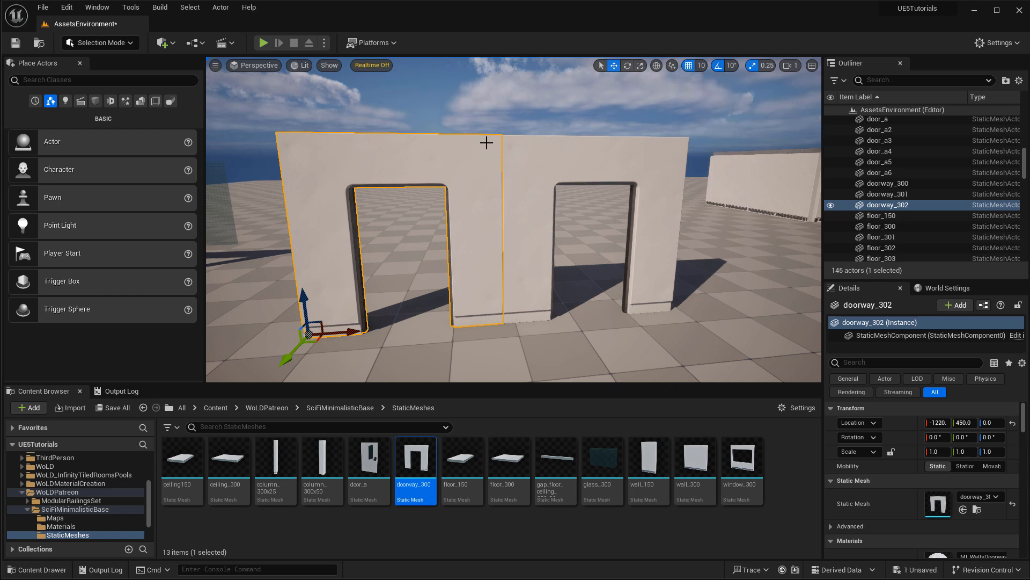
{"action": "key", "text": "Delete"}
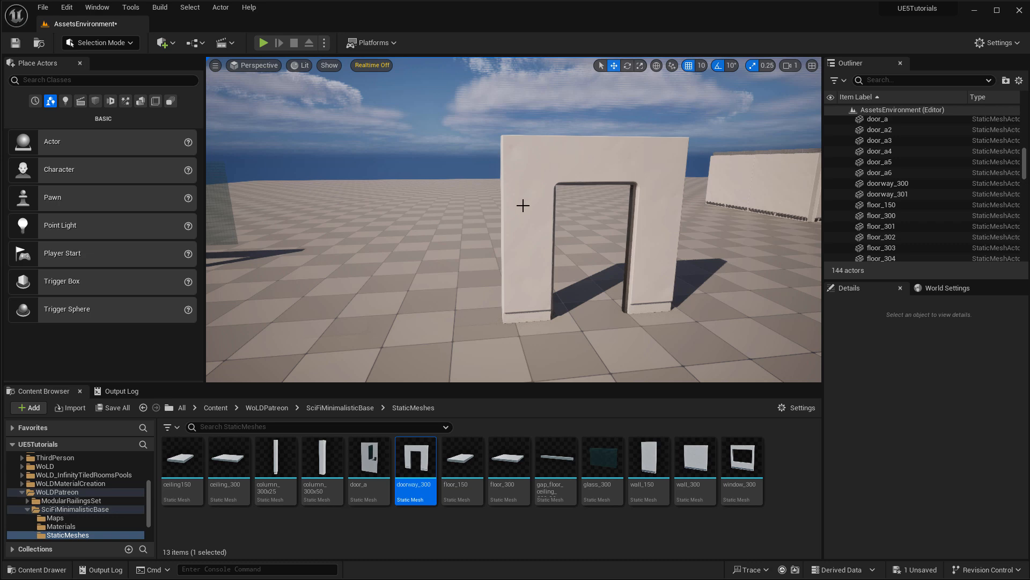
Reframe the view on the doorway and place a door_a door into it.
{"action": "key", "text": "d"}
{"action": "right_click_drag", "start_coordinate": [626, 186], "coordinate": [576, 316]}
{"action": "key", "text": "w"}
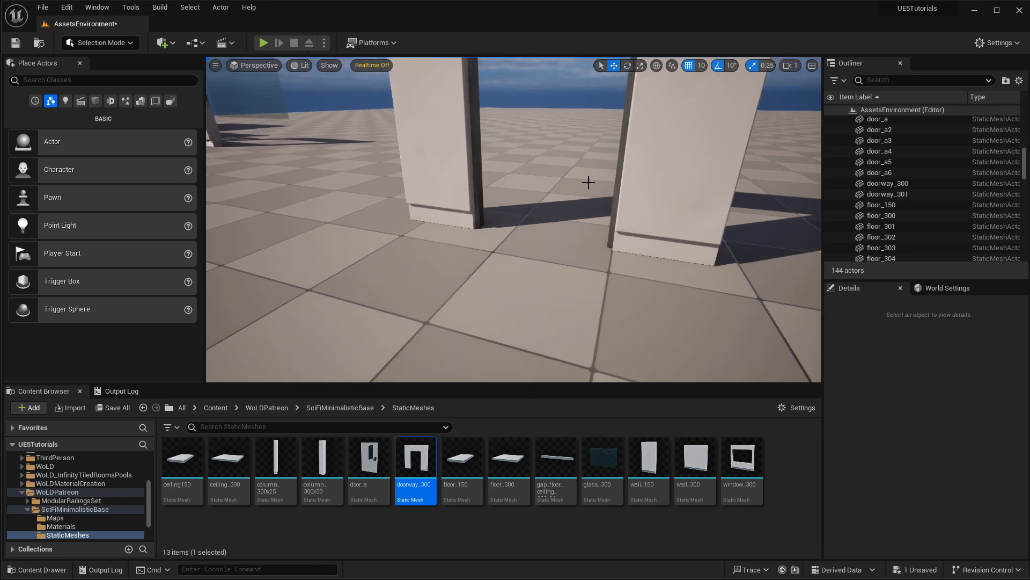
{"action": "right_click_drag", "start_coordinate": [588, 182], "coordinate": [589, 172]}
{"action": "key", "text": "s"}
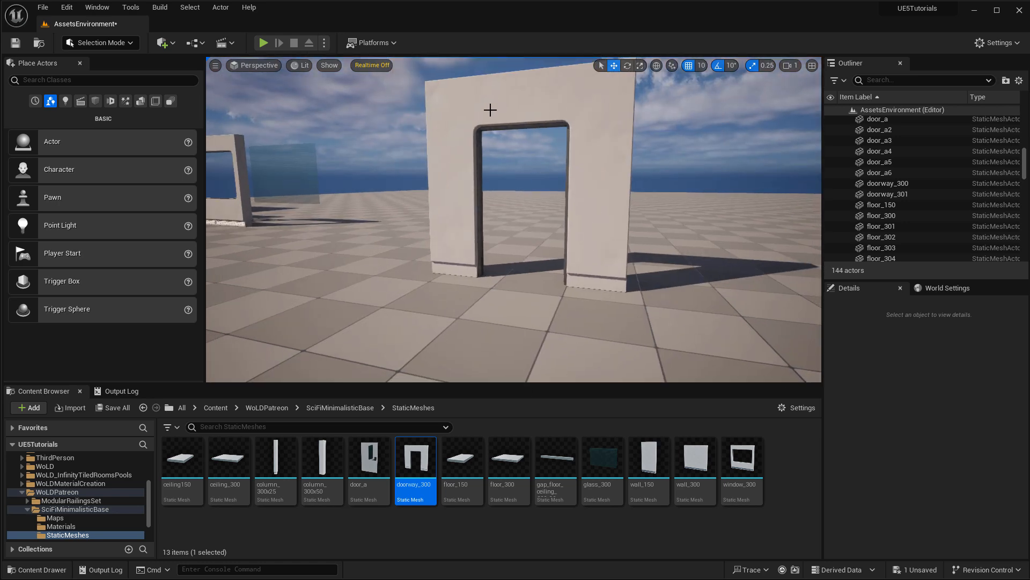
{"action": "left_click_drag", "start_coordinate": [370, 459], "coordinate": [482, 275]}
{"action": "key", "text": "f"}
Test rotating the door open and moving it to Y 810, undoing both changes.
{"action": "key", "text": "e"}
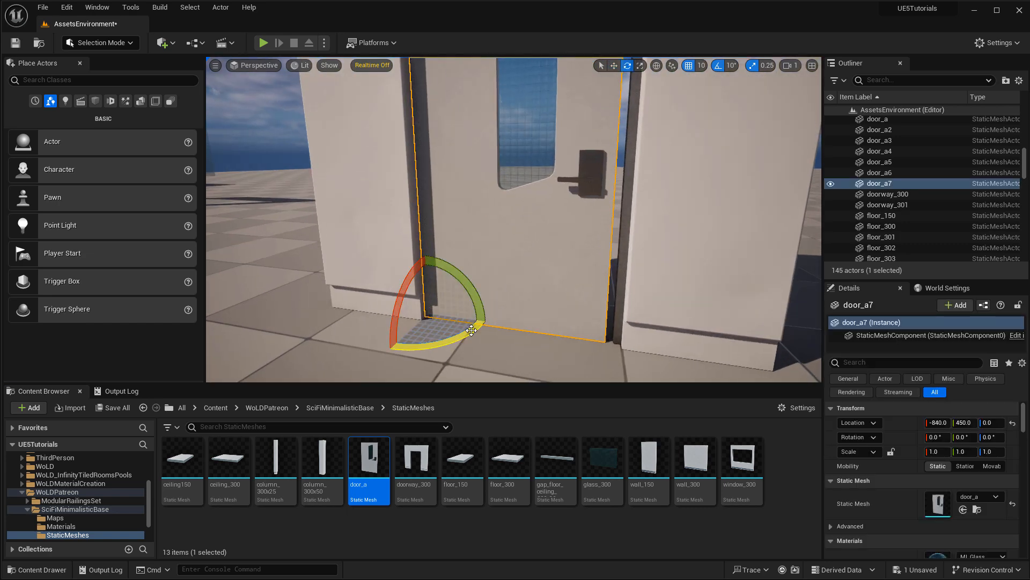
{"action": "left_click_drag", "start_coordinate": [472, 330], "coordinate": [483, 308]}
{"action": "key", "text": "ctrl+z"}
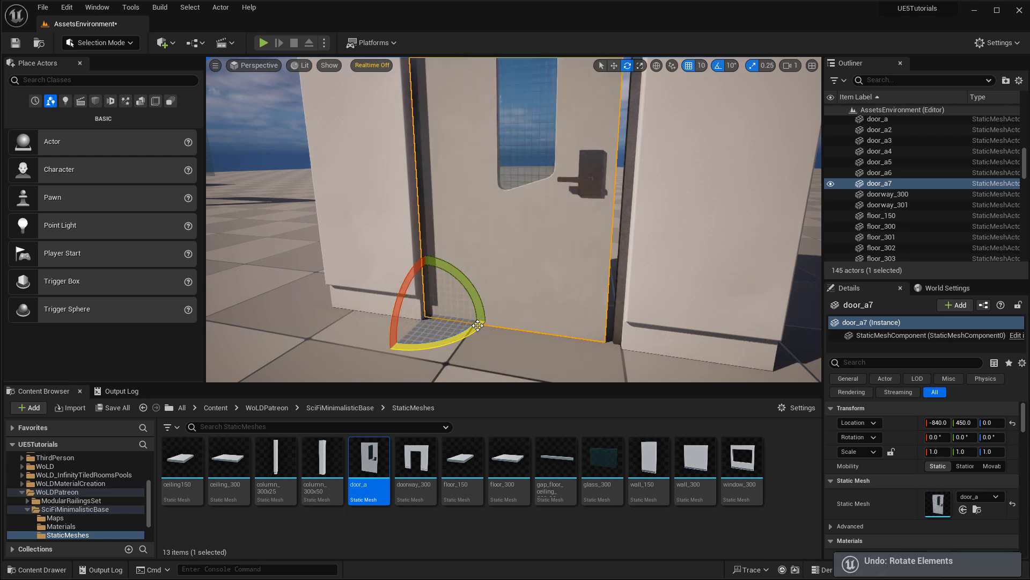
{"action": "right_click_drag", "start_coordinate": [574, 234], "coordinate": [636, 282]}
{"action": "key", "text": "w"}
{"action": "left_click_drag", "start_coordinate": [555, 231], "coordinate": [499, 229], "text": "shift"}
{"action": "right_click_drag", "start_coordinate": [678, 230], "coordinate": [583, 304]}
{"action": "key", "text": "ctrl+z"}
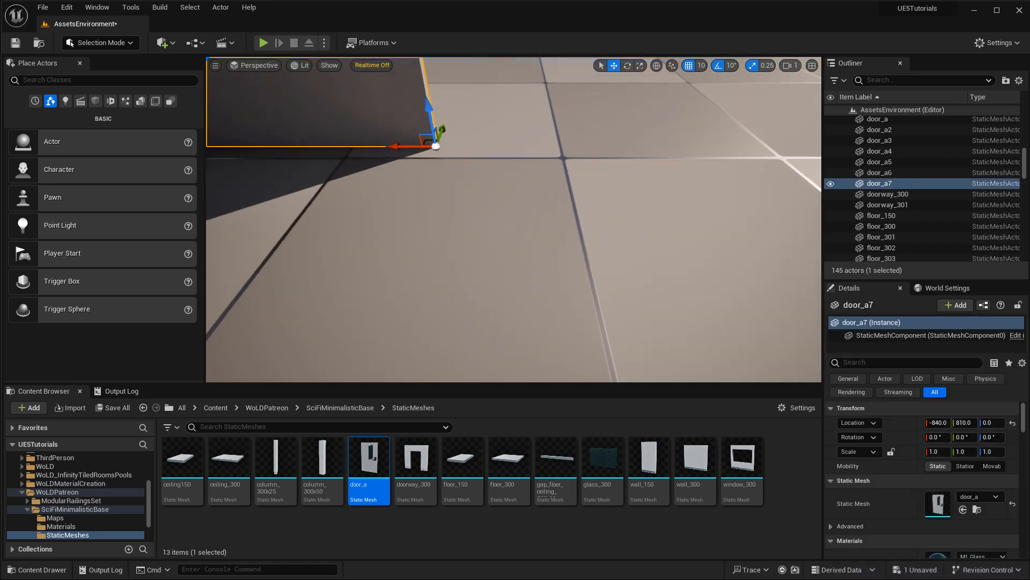
Rotate the door to -10 degrees and undo, then slide it along Y to 400.
{"action": "mouse_move", "coordinate": [525, 224]}
{"action": "right_mouse_down"}
{"action": "mouse_move", "coordinate": [542, 237]}
{"action": "mouse_move", "coordinate": [526, 224]}
{"action": "right_mouse_up"}
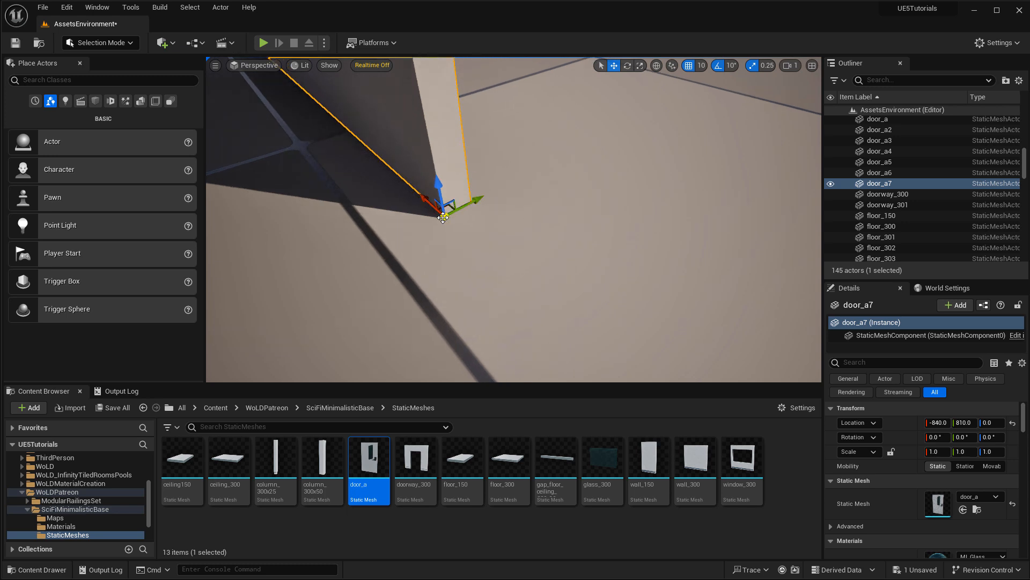
{"action": "right_click_drag", "start_coordinate": [526, 236], "coordinate": [525, 237]}
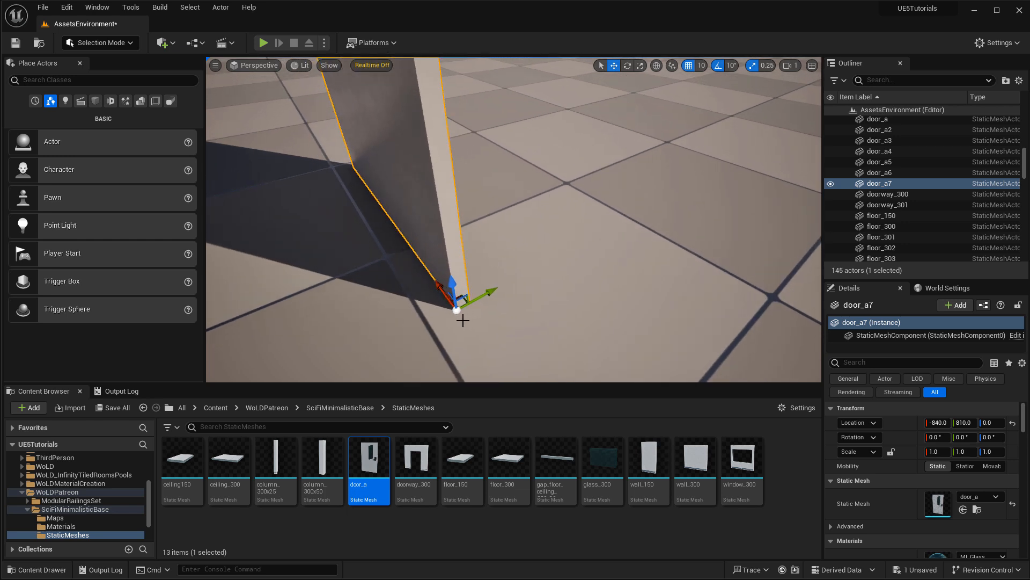
{"action": "key", "text": "e"}
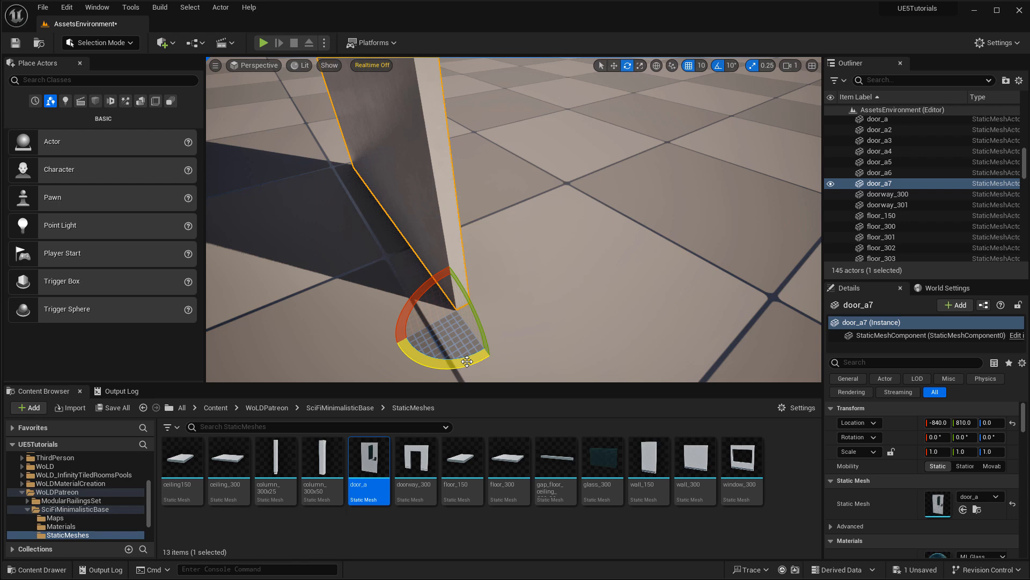
{"action": "left_click_drag", "start_coordinate": [467, 362], "coordinate": [380, 325]}
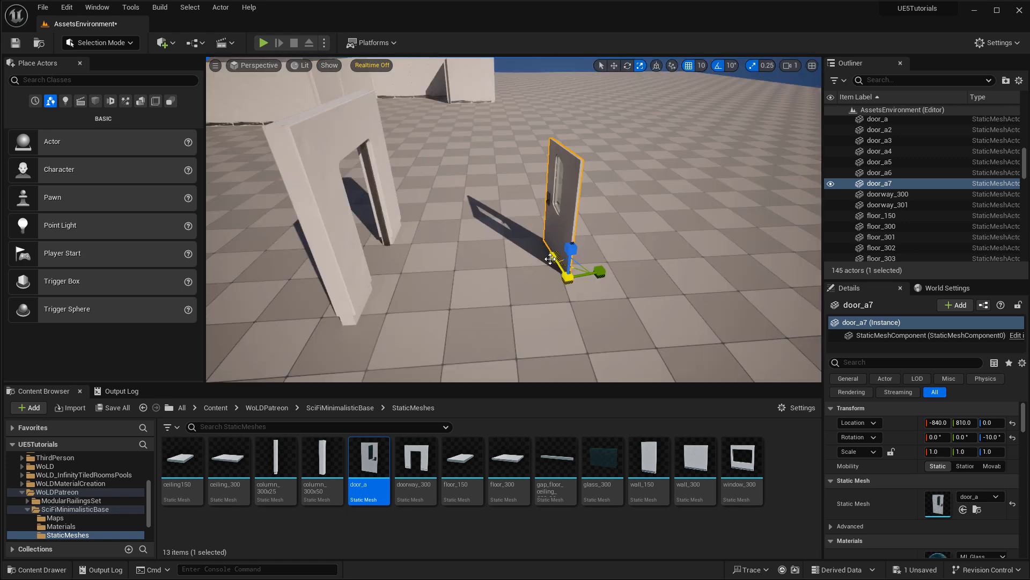
{"action": "key", "text": "ctrl+z"}
{"action": "key", "text": "w"}
{"action": "left_click_drag", "start_coordinate": [601, 273], "coordinate": [374, 276]}
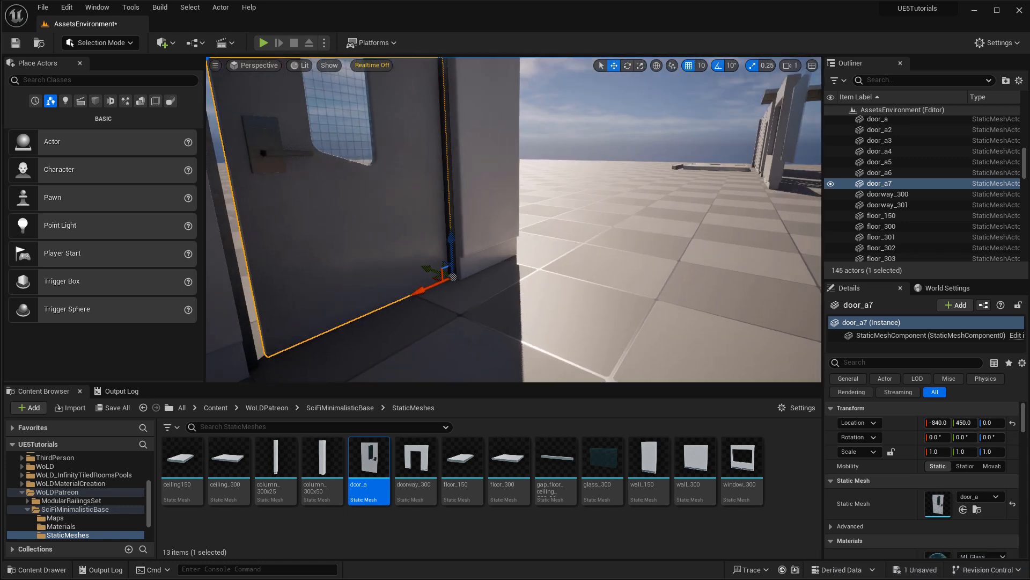
Delete the trial door_a door.
{"action": "right_click_drag", "start_coordinate": [514, 220], "coordinate": [472, 229]}
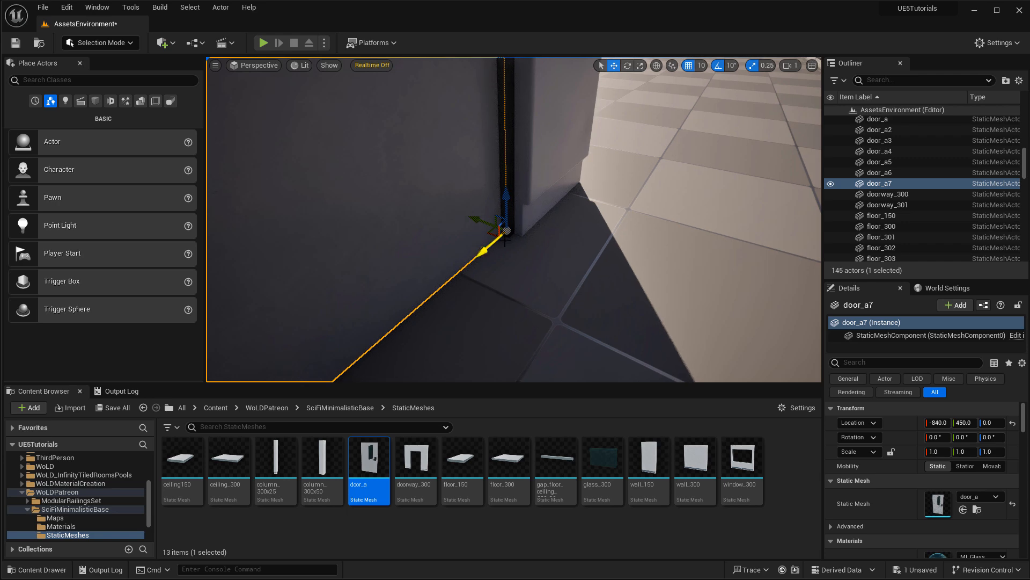
{"action": "key", "text": "s"}
{"action": "right_click_drag", "start_coordinate": [505, 241], "coordinate": [529, 220]}
{"action": "key", "text": "Delete"}
Delete the doorway piece and fly through the wall into the room toward the door.
{"action": "left_click", "coordinate": [538, 159]}
{"action": "key", "text": "Delete"}
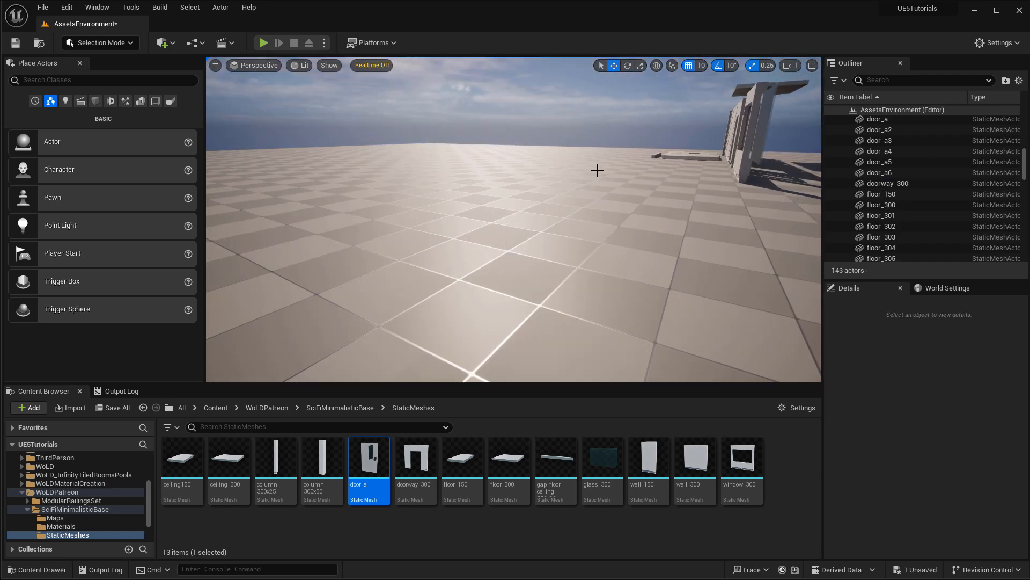
{"action": "right_click_drag", "start_coordinate": [598, 171], "coordinate": [693, 138]}
{"action": "key", "text": "w"}
{"action": "key", "text": "a"}
{"action": "key", "text": "s"}
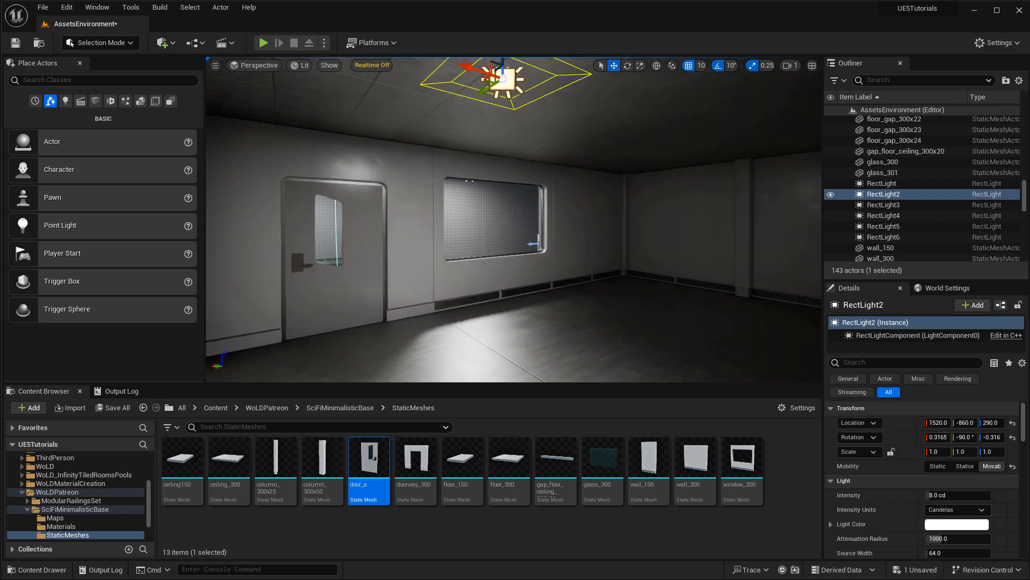
{"action": "right_click_drag", "start_coordinate": [582, 160], "coordinate": [521, 207]}
{"action": "key", "text": "w"}
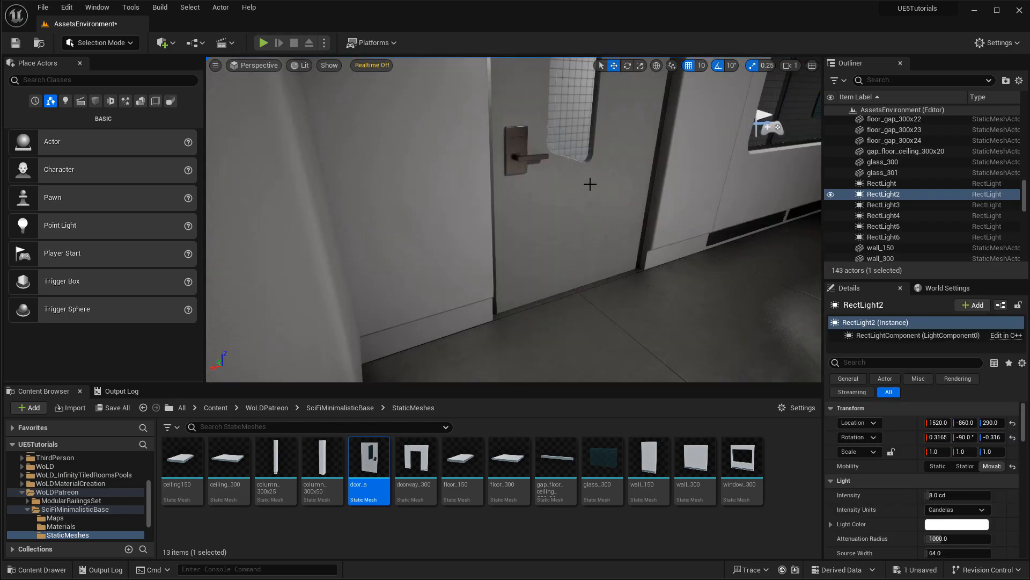
Select the door_a door and frame its lower hinge corner up close.
{"action": "left_click", "coordinate": [590, 184]}
{"action": "key", "text": "w"}
{"action": "right_click_drag", "start_coordinate": [589, 184], "coordinate": [662, 211]}
{"action": "key", "text": "s"}
{"action": "right_click_drag", "start_coordinate": [587, 242], "coordinate": [530, 167]}
{"action": "key", "text": "s"}
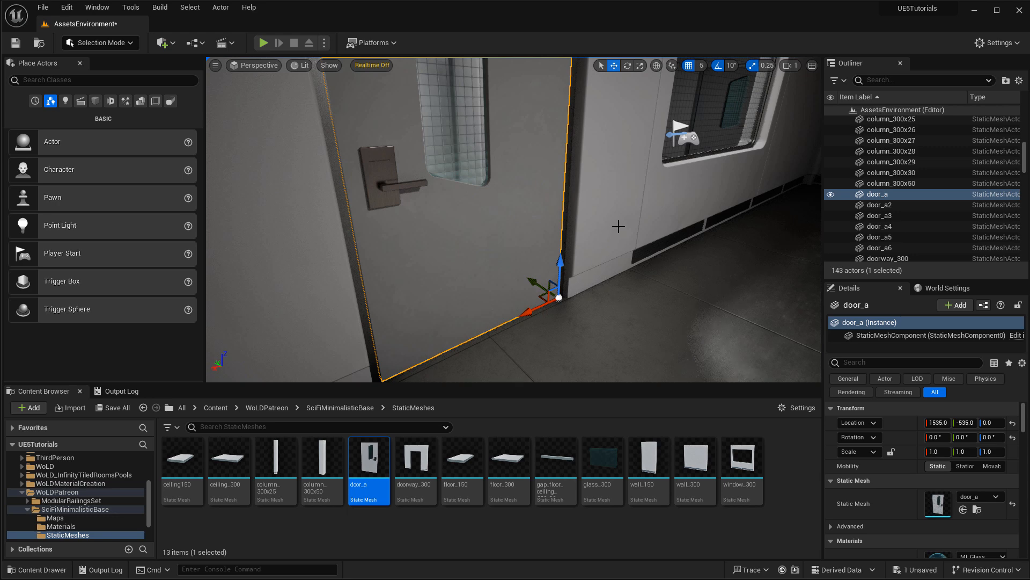
Replace door_a with a fresh door_a in the doorway and select it.
{"action": "right_click_drag", "start_coordinate": [619, 226], "coordinate": [541, 209]}
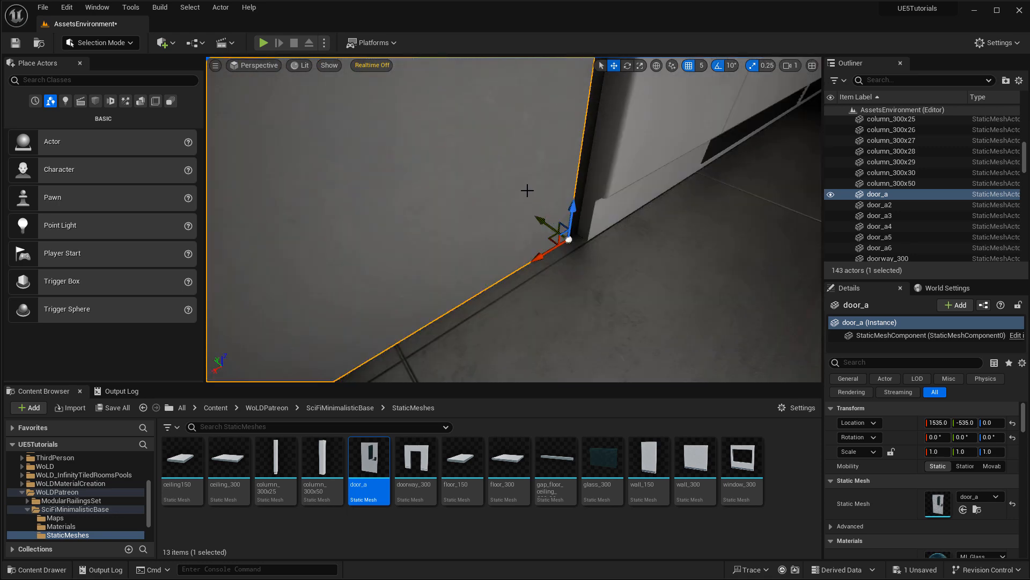
{"action": "key", "text": "Delete"}
{"action": "left_click_drag", "start_coordinate": [370, 472], "coordinate": [543, 228]}
{"action": "right_click_drag", "start_coordinate": [604, 244], "coordinate": [574, 168]}
{"action": "left_click", "coordinate": [523, 141]}
{"action": "right_click_drag", "start_coordinate": [524, 142], "coordinate": [536, 258]}
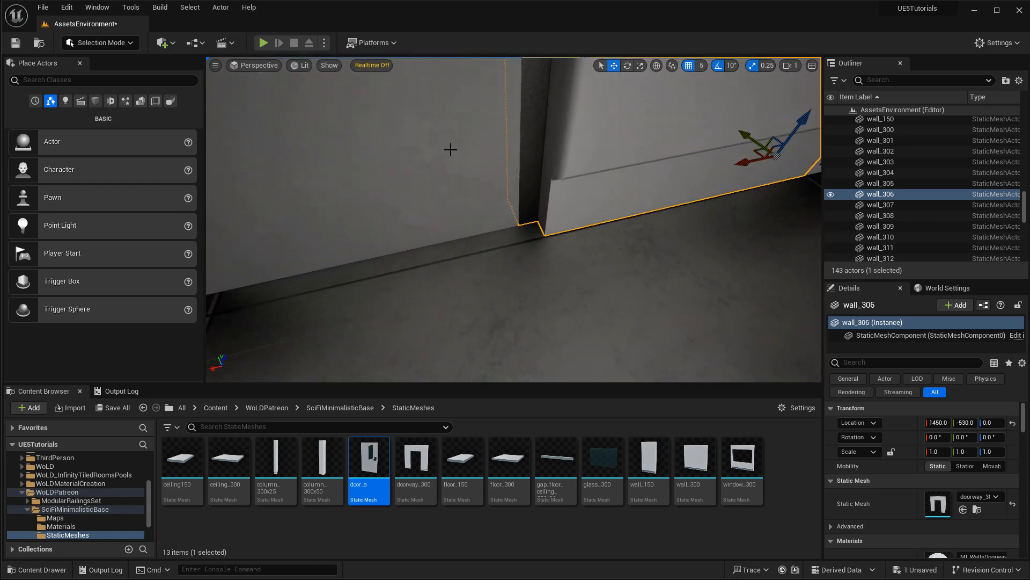
{"action": "left_click", "coordinate": [450, 150]}
Nudge the door 5 units along Y and swing it open 40 degrees.
{"action": "left_click_drag", "start_coordinate": [507, 205], "coordinate": [503, 194]}
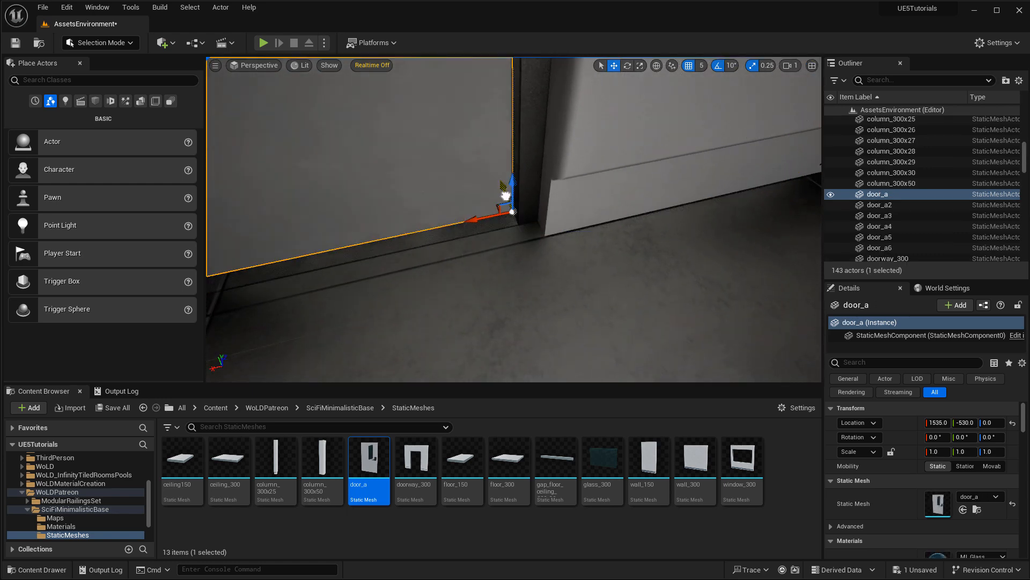
{"action": "right_click_drag", "start_coordinate": [503, 195], "coordinate": [599, 209]}
{"action": "key", "text": "e"}
{"action": "left_click_drag", "start_coordinate": [646, 245], "coordinate": [639, 268]}
{"action": "right_click_drag", "start_coordinate": [639, 268], "coordinate": [501, 188]}
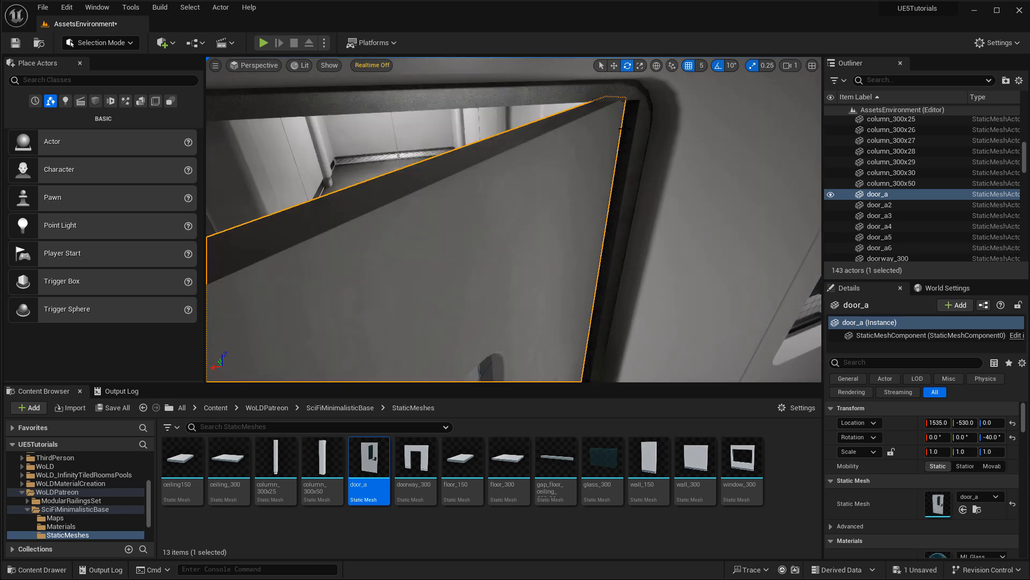
{"action": "right_click_drag", "start_coordinate": [635, 143], "coordinate": [602, 157]}
Turn the door from -40 to 10 degrees, close it to 0, then open to -40.
{"action": "key", "text": "r"}
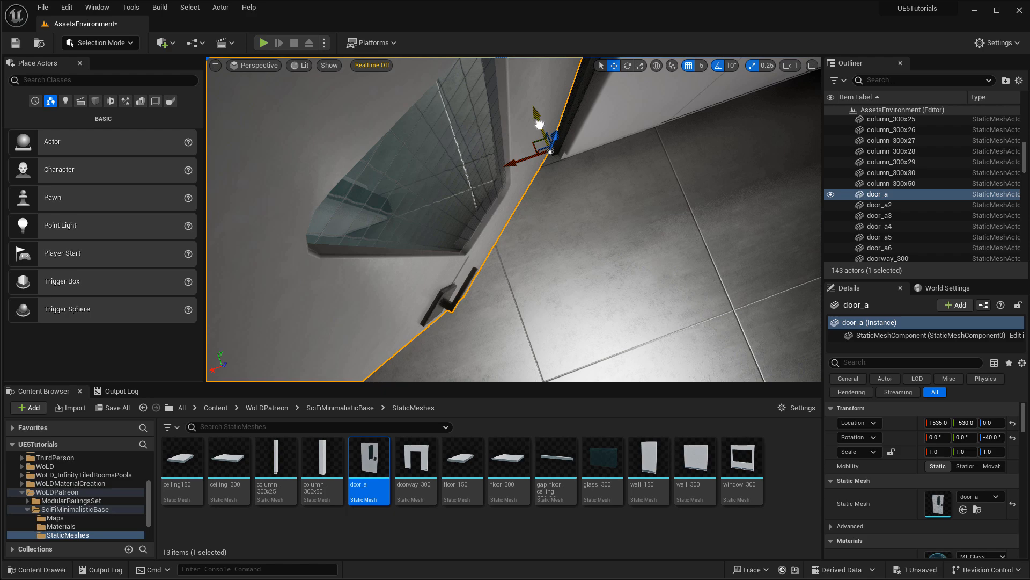
{"action": "key", "text": "e"}
{"action": "left_click_drag", "start_coordinate": [496, 166], "coordinate": [529, 206]}
{"action": "right_click_drag", "start_coordinate": [655, 292], "coordinate": [656, 199]}
{"action": "right_click_drag", "start_coordinate": [574, 206], "coordinate": [575, 245]}
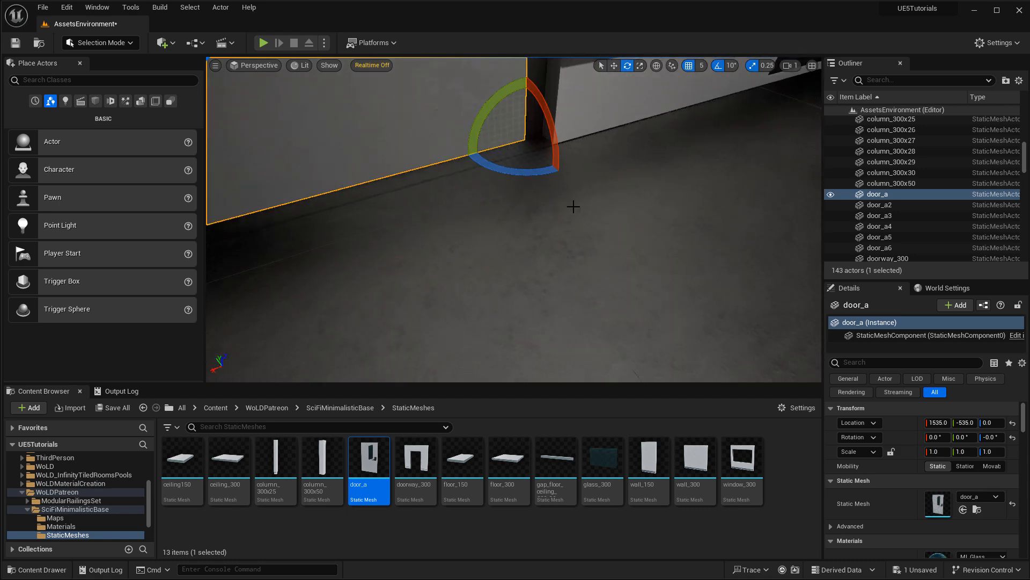
{"action": "left_click_drag", "start_coordinate": [520, 170], "coordinate": [467, 152]}
Swing the door through 10, -20 and about 70 degrees, then back to 40 and 0.
{"action": "key", "text": "r"}
{"action": "right_click_drag", "start_coordinate": [607, 200], "coordinate": [543, 181]}
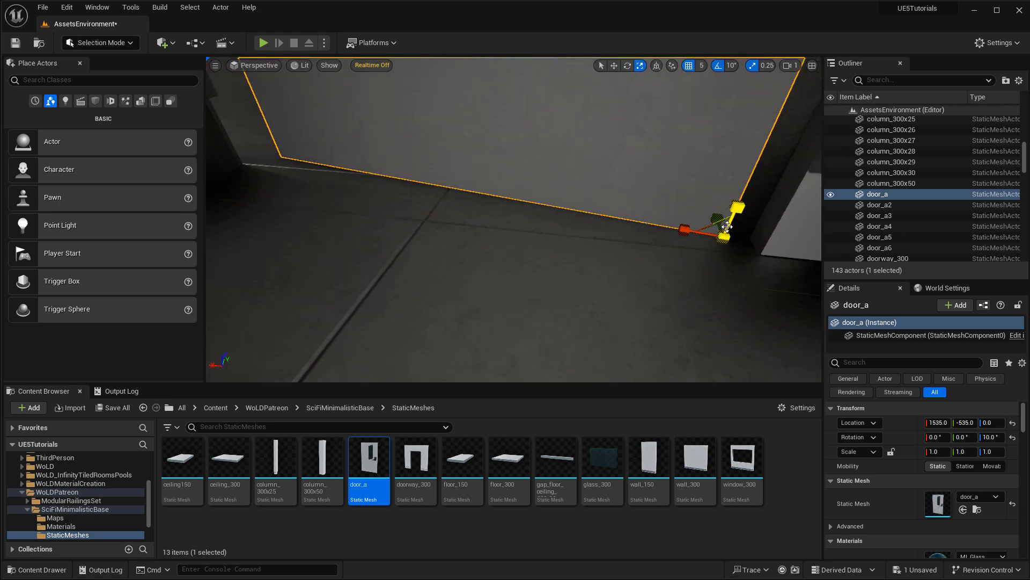
{"action": "key", "text": "e"}
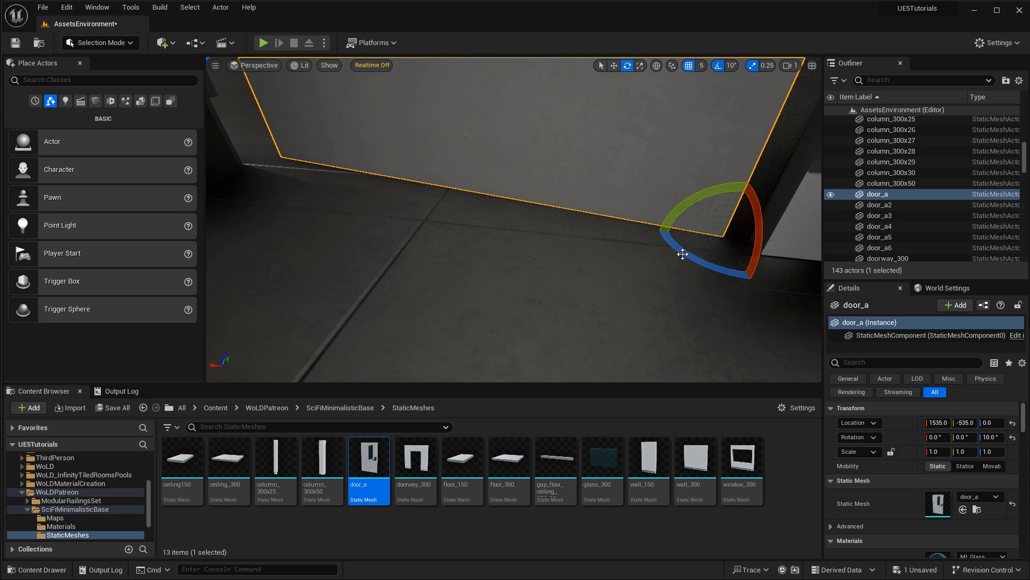
{"action": "left_click_drag", "start_coordinate": [683, 254], "coordinate": [664, 204]}
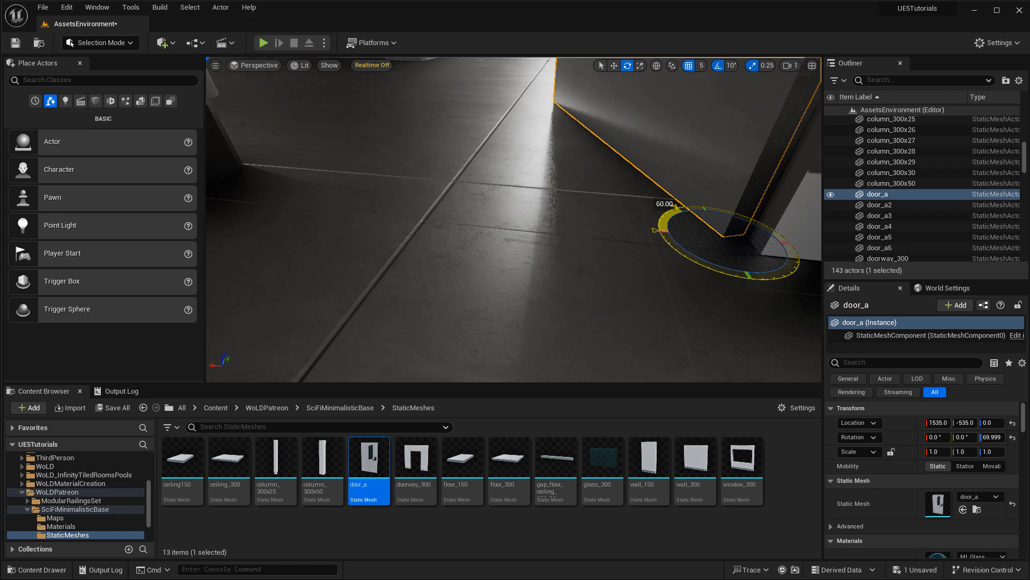
{"action": "right_click_drag", "start_coordinate": [627, 269], "coordinate": [816, 236]}
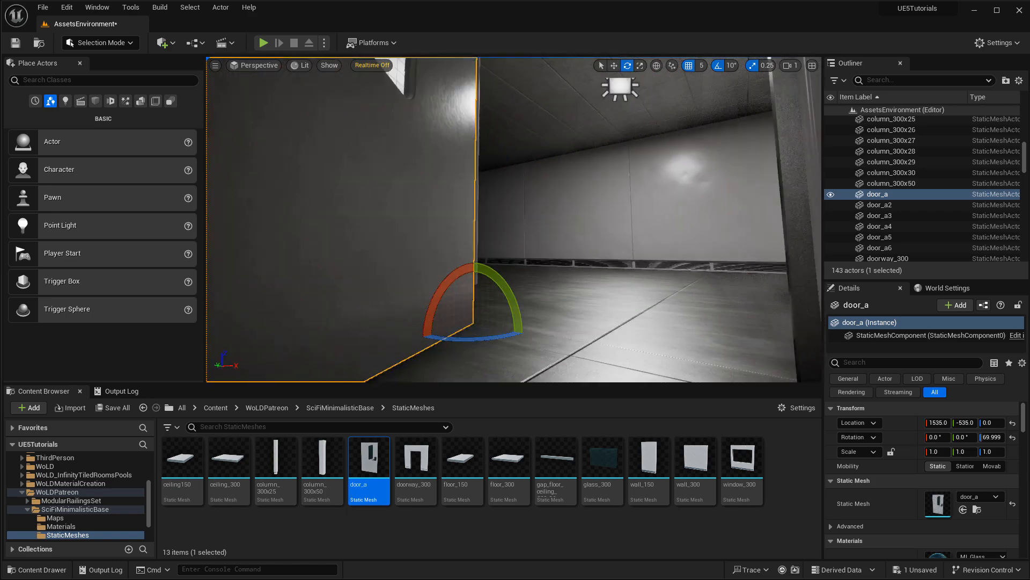
{"action": "right_click_drag", "start_coordinate": [515, 220], "coordinate": [564, 269]}
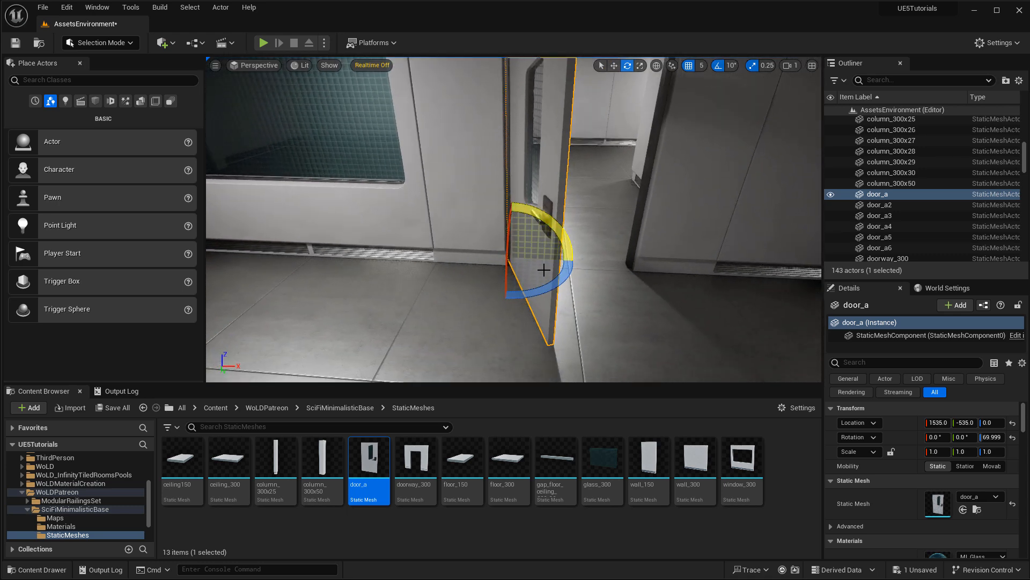
{"action": "left_click_drag", "start_coordinate": [535, 295], "coordinate": [569, 289]}
{"action": "left_click_drag", "start_coordinate": [569, 248], "coordinate": [602, 245]}
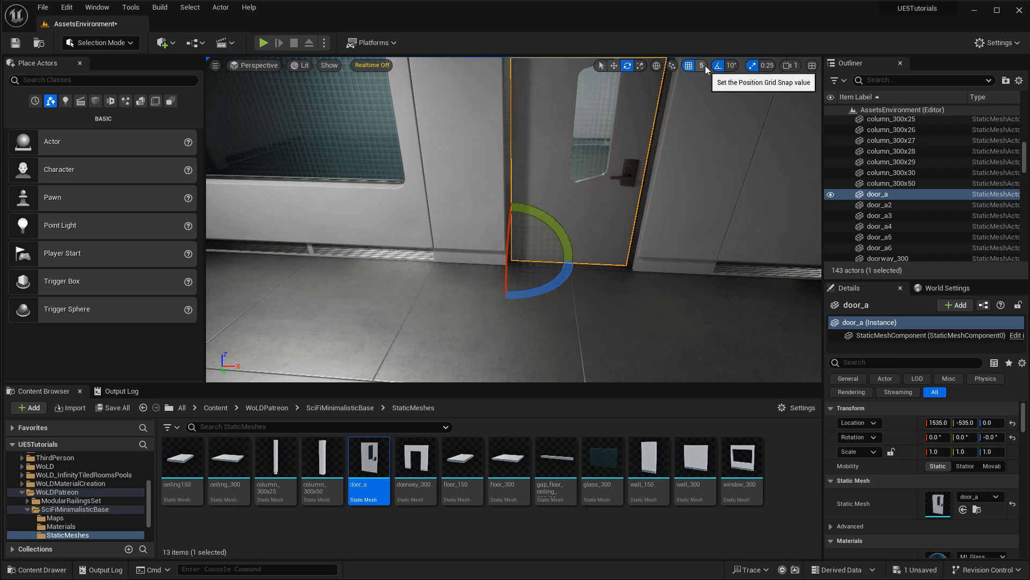
Inspect the door's base and edge from the front while testing its swing.
{"action": "right_click_drag", "start_coordinate": [646, 220], "coordinate": [645, 225]}
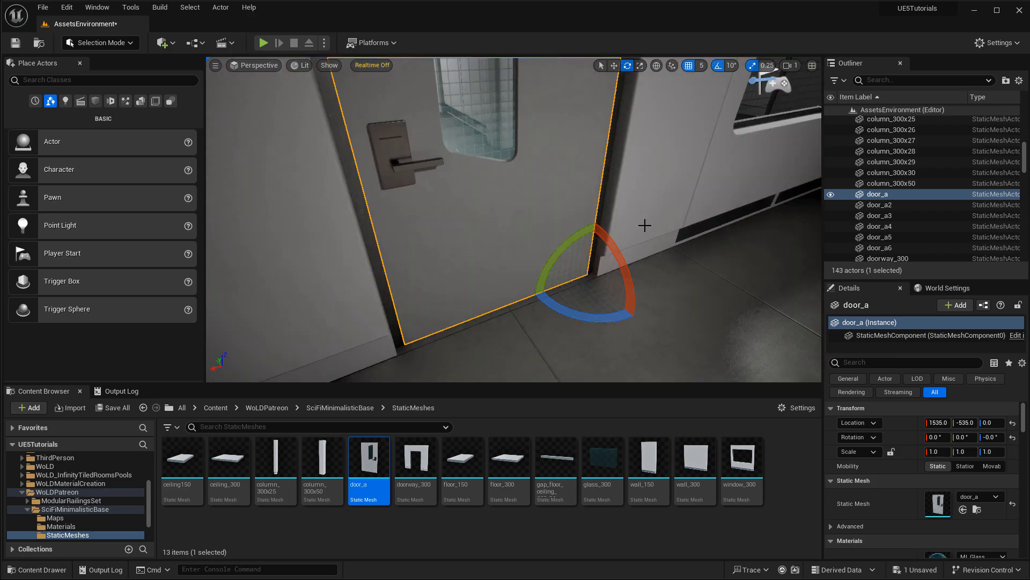
{"action": "right_click_drag", "start_coordinate": [647, 169], "coordinate": [647, 176]}
{"action": "key", "text": "r"}
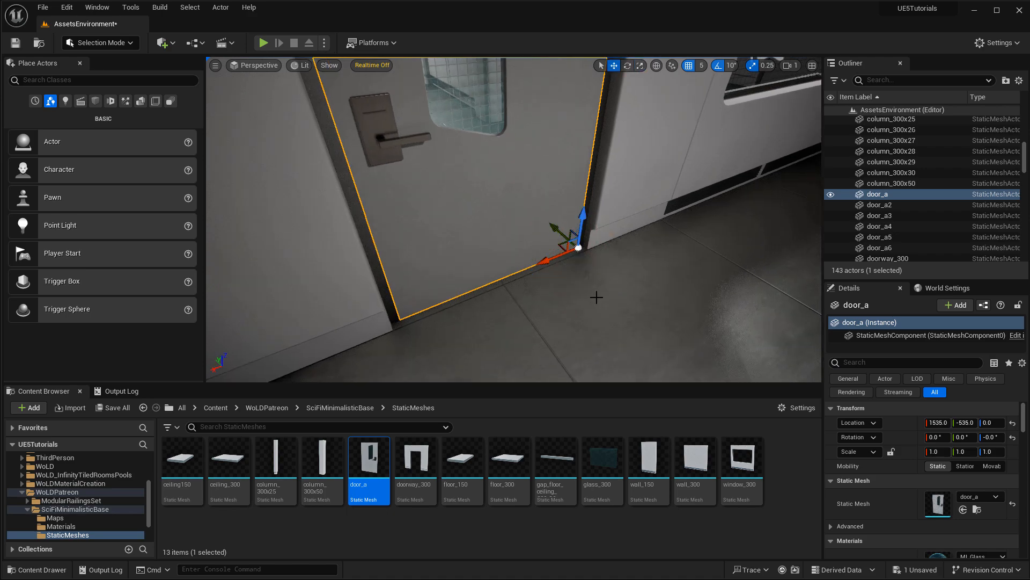
{"action": "right_click_drag", "start_coordinate": [596, 296], "coordinate": [613, 264]}
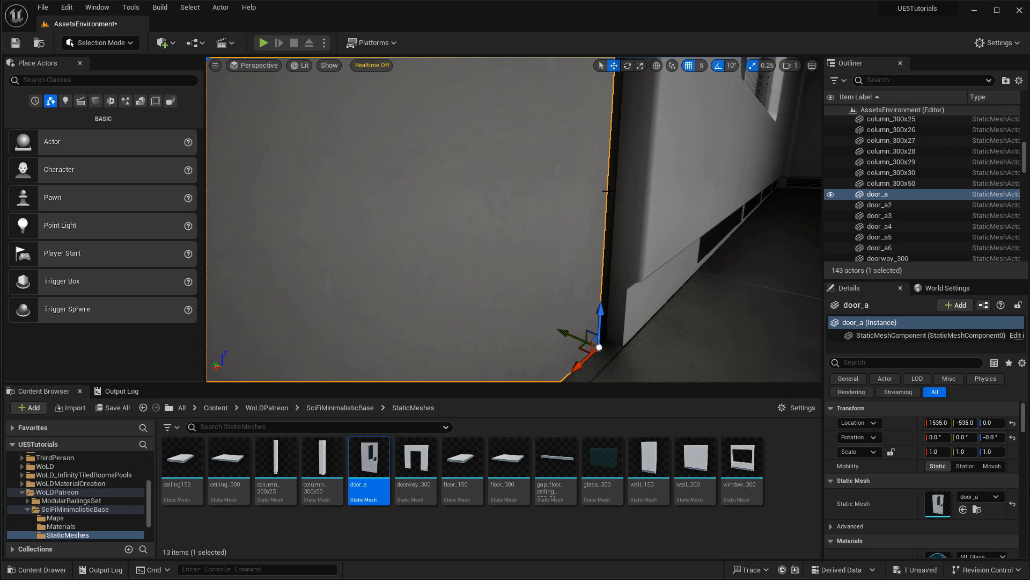
{"action": "right_click_drag", "start_coordinate": [621, 335], "coordinate": [624, 339]}
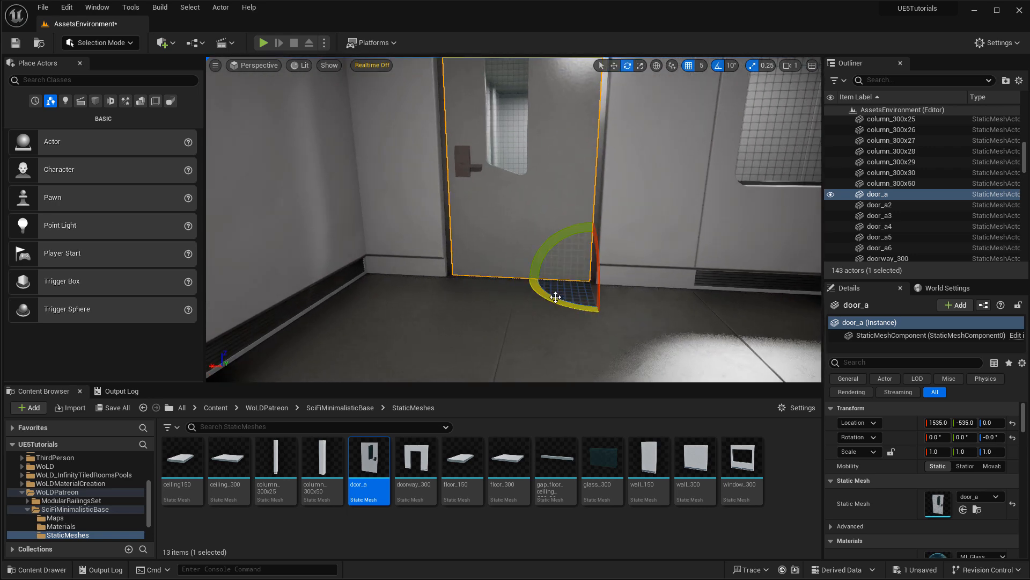
{"action": "mouse_move", "coordinate": [555, 297]}
{"action": "left_mouse_down"}
{"action": "mouse_move", "coordinate": [533, 288]}
{"action": "mouse_move", "coordinate": [548, 317]}
{"action": "mouse_move", "coordinate": [556, 296]}
{"action": "left_mouse_up"}
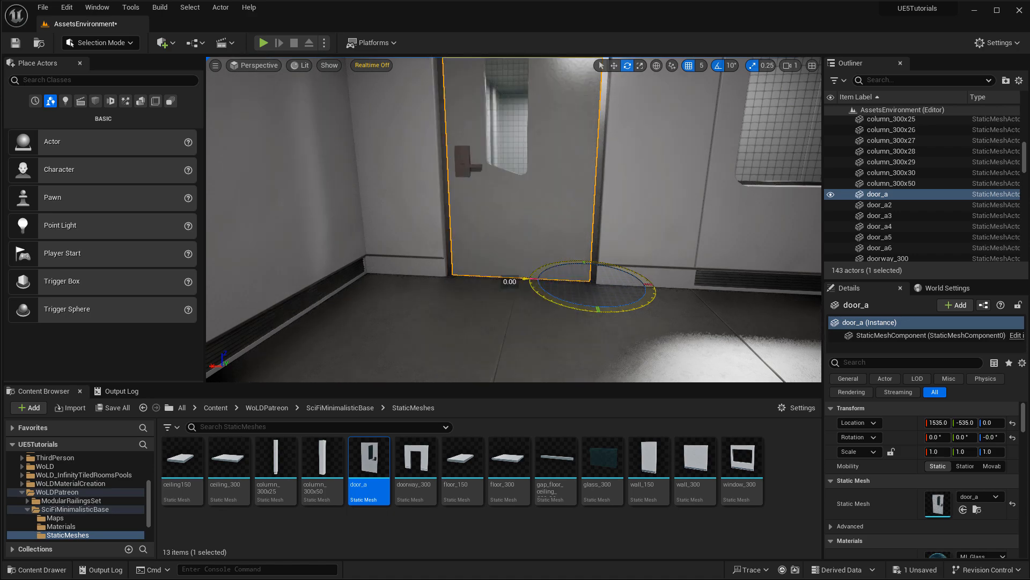
{"action": "mouse_move", "coordinate": [723, 292]}
{"action": "right_mouse_down"}
{"action": "mouse_move", "coordinate": [722, 268]}
{"action": "mouse_move", "coordinate": [723, 292]}
{"action": "right_mouse_up"}
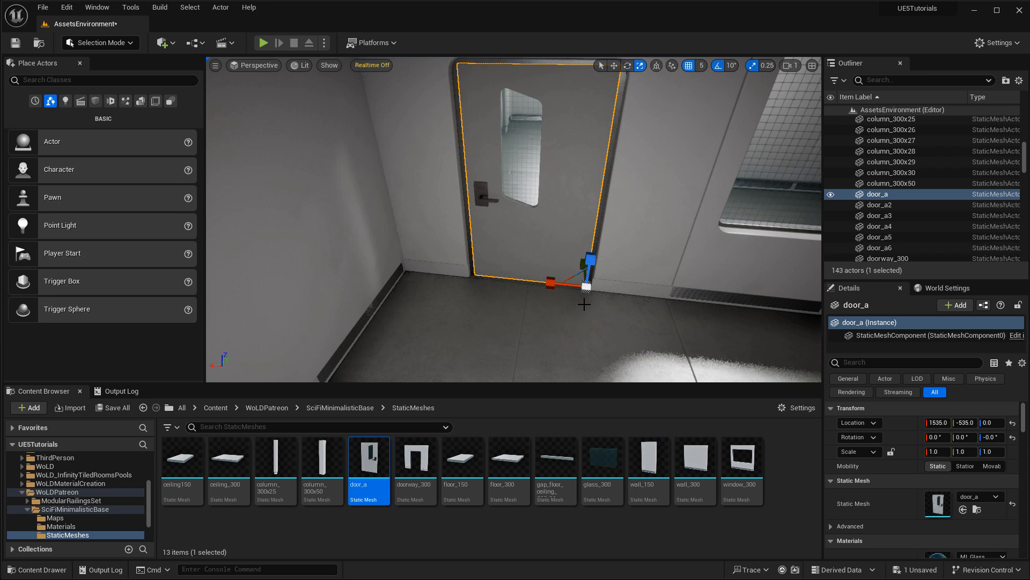
{"action": "key", "text": "e"}
Flip the door 180 degrees, slide it along X into the doorway, and nudge it 10 units along Y.
{"action": "left_click_drag", "start_coordinate": [551, 317], "coordinate": [652, 295]}
{"action": "left_click_drag", "start_coordinate": [569, 283], "coordinate": [451, 278]}
{"action": "right_click_drag", "start_coordinate": [533, 314], "coordinate": [586, 304]}
{"action": "left_click_drag", "start_coordinate": [553, 278], "coordinate": [565, 281]}
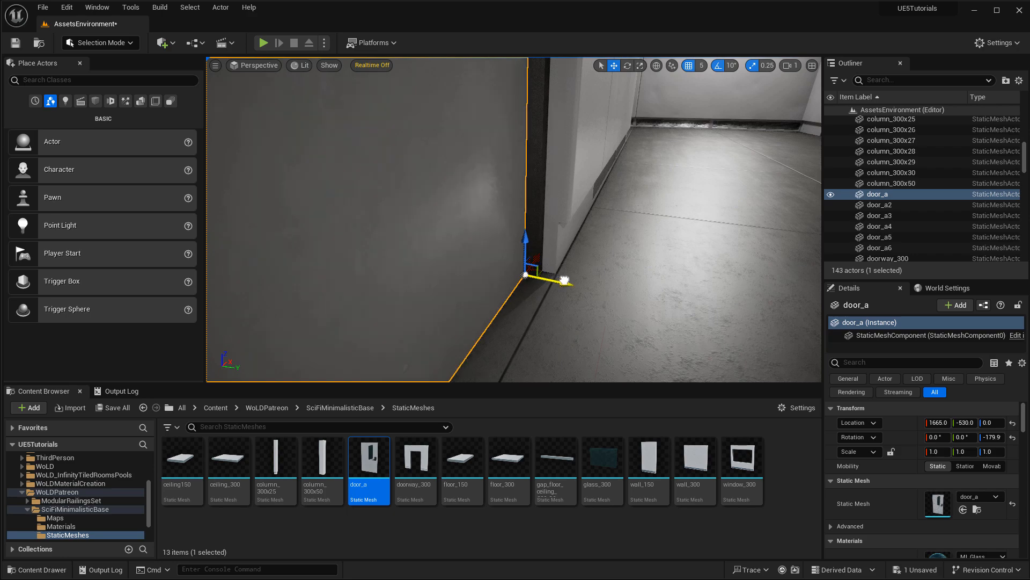
{"action": "right_click_drag", "start_coordinate": [574, 284], "coordinate": [546, 318]}
{"action": "left_click_drag", "start_coordinate": [551, 315], "coordinate": [558, 318]}
{"action": "right_click_drag", "start_coordinate": [558, 317], "coordinate": [231, 321]}
Swing the flipped door open 60 degrees, then undo that change.
{"action": "key", "text": "e"}
{"action": "left_click_drag", "start_coordinate": [574, 267], "coordinate": [612, 256]}
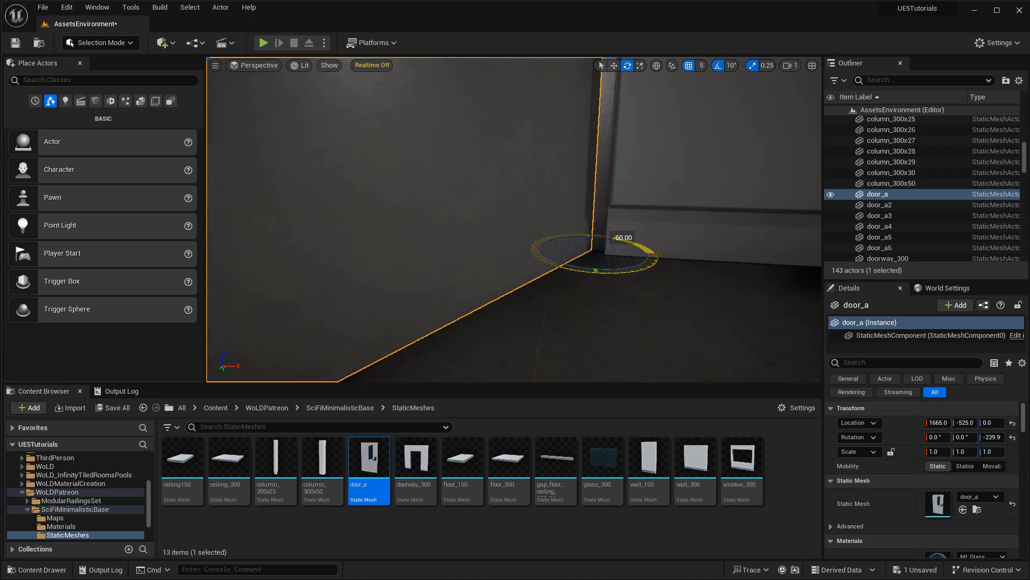
{"action": "right_click_drag", "start_coordinate": [685, 303], "coordinate": [685, 202]}
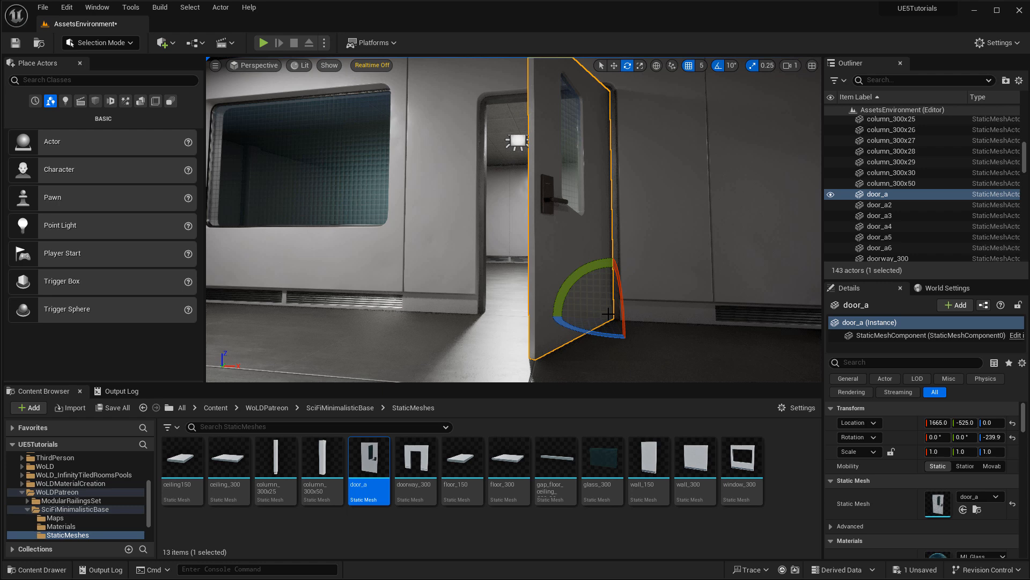
{"action": "key", "text": "ctrl+z"}
{"action": "key", "text": "ctrl+z"}
{"action": "key", "text": "ctrl+z"}
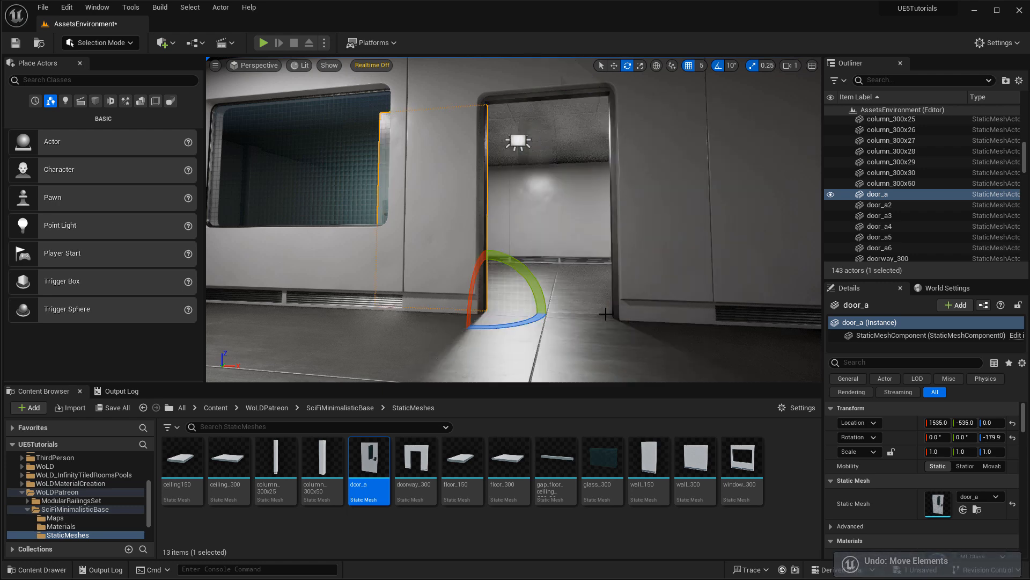
{"action": "mouse_move", "coordinate": [664, 312]}
{"action": "right_mouse_down"}
{"action": "mouse_move", "coordinate": [677, 263]}
{"action": "mouse_move", "coordinate": [682, 319]}
{"action": "right_mouse_up"}
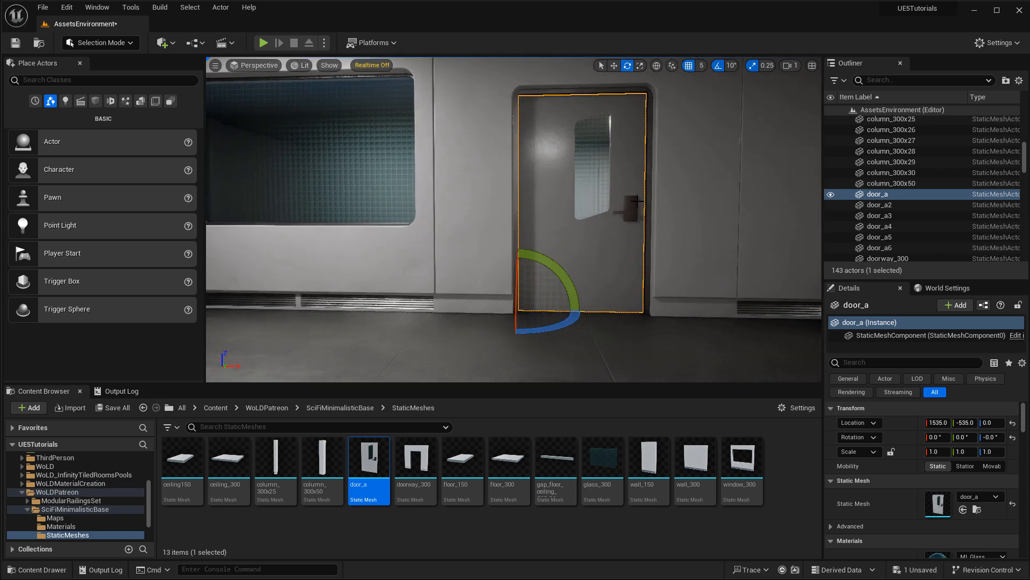
{"action": "right_click_drag", "start_coordinate": [645, 239], "coordinate": [647, 217]}
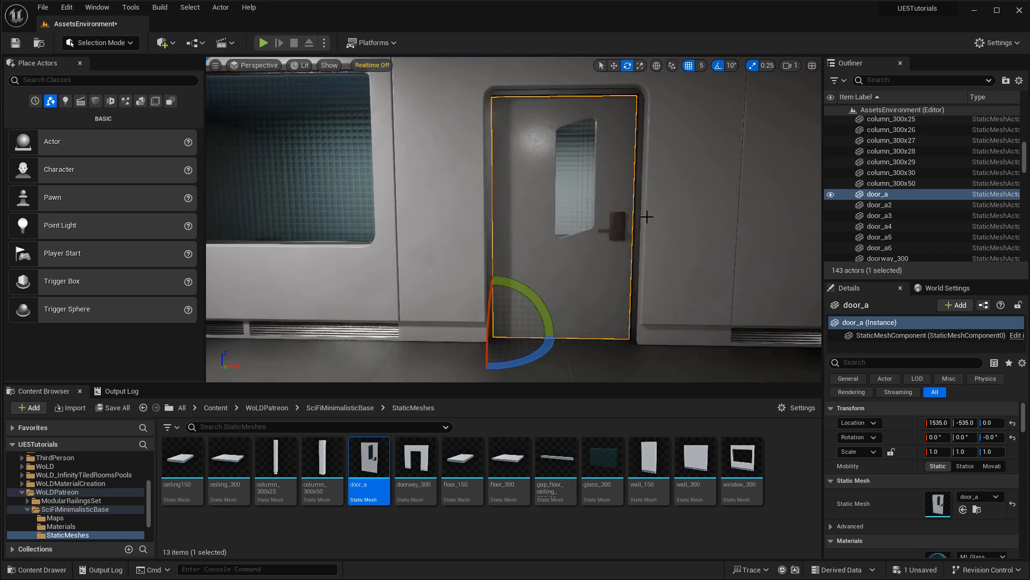
Swing the door open 50 degrees, nudge it 5 units along Y, and view the whole door.
{"action": "key", "text": "space"}
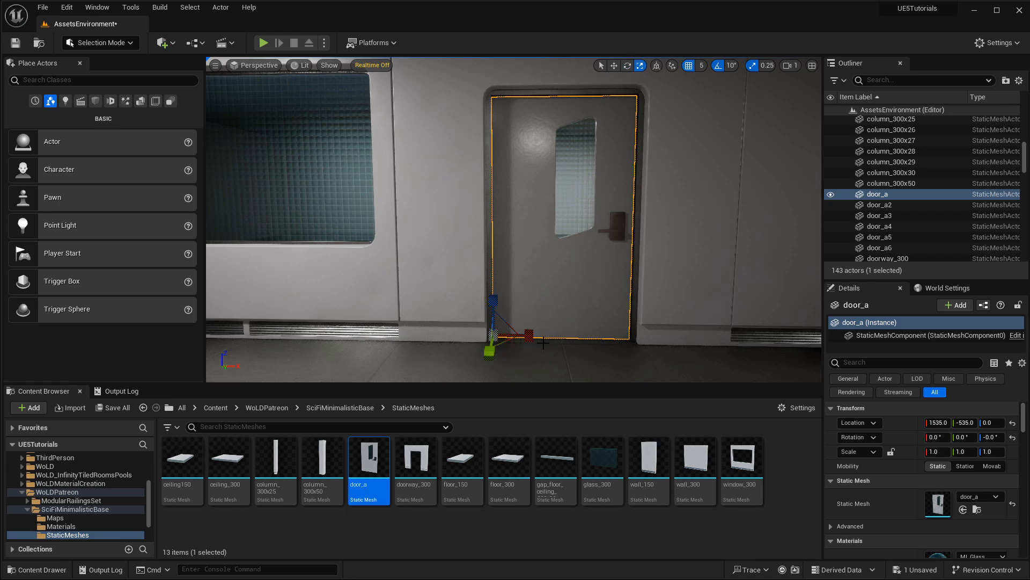
{"action": "key", "text": "space"}
{"action": "key", "text": "space"}
{"action": "left_click_drag", "start_coordinate": [550, 341], "coordinate": [515, 316]}
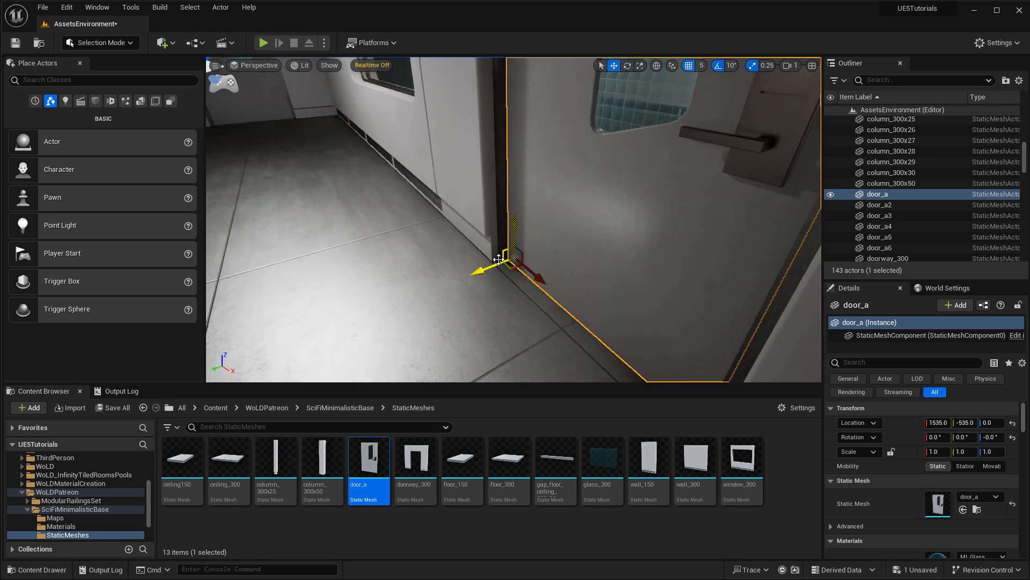
{"action": "left_click_drag", "start_coordinate": [499, 260], "coordinate": [492, 265]}
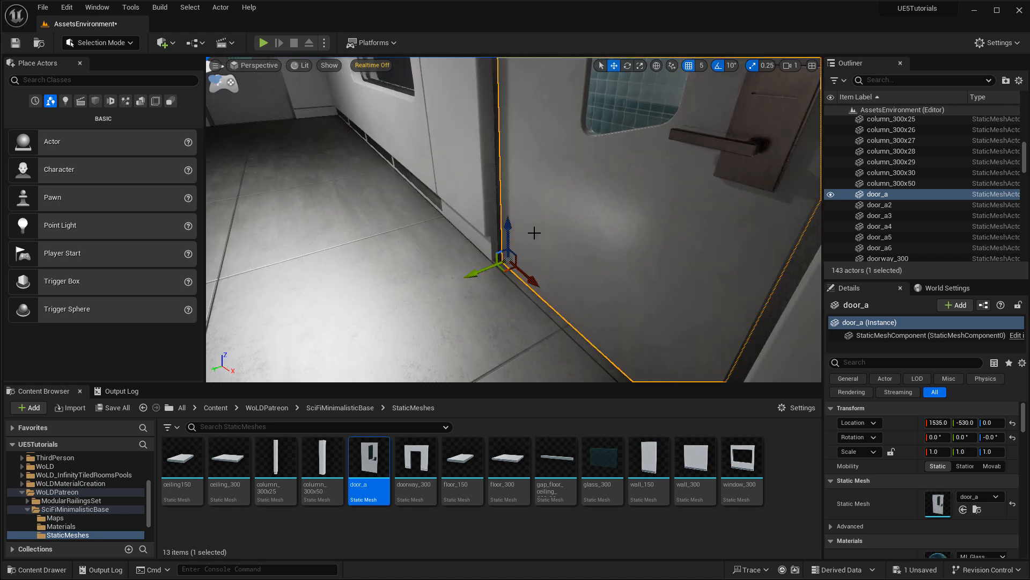
{"action": "right_click_drag", "start_coordinate": [549, 252], "coordinate": [606, 247]}
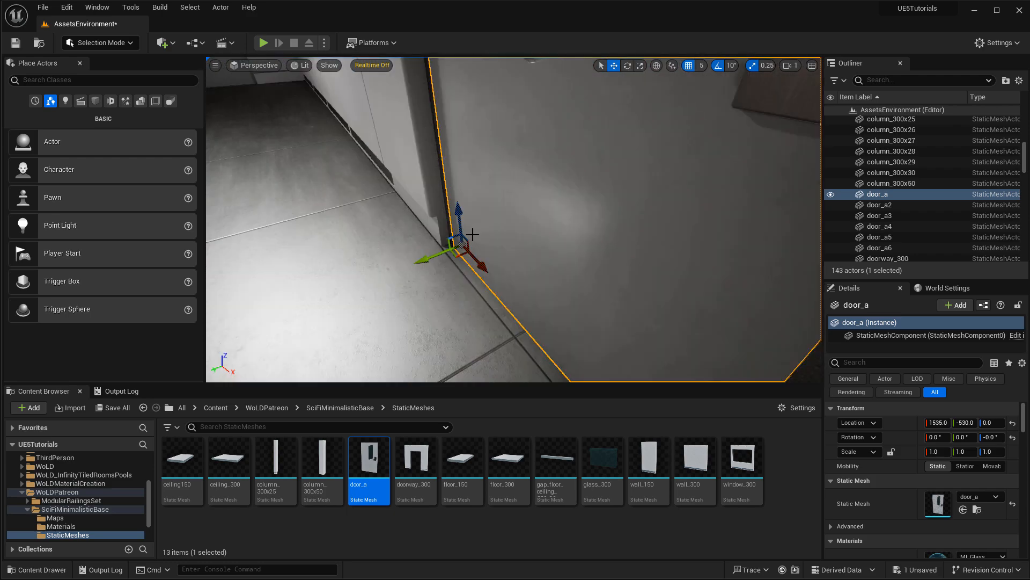
{"action": "right_click_drag", "start_coordinate": [537, 241], "coordinate": [625, 226]}
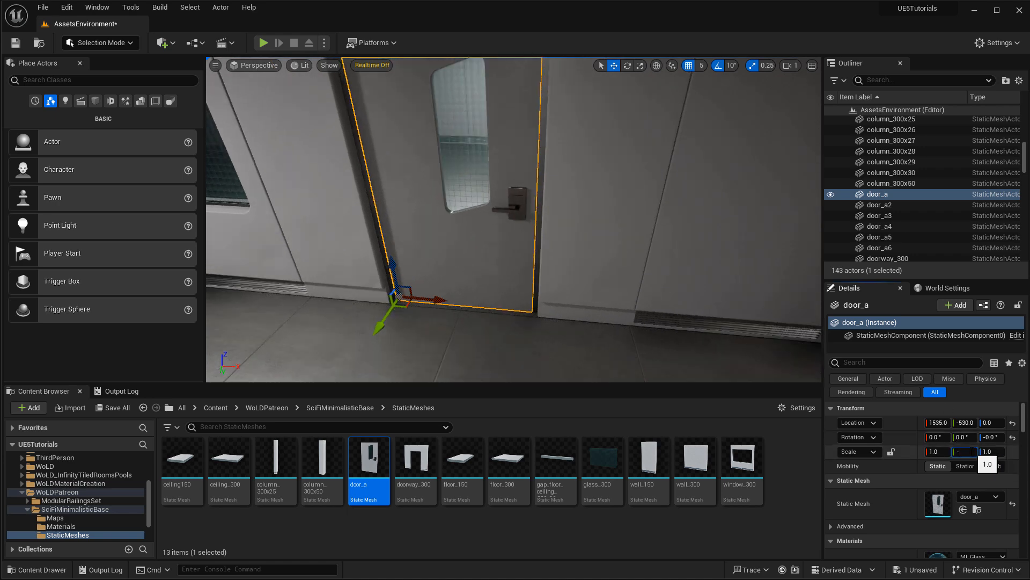
Mirror door_a with Scale Y -1 and nudge it along Y to -525.
{"action": "left_click", "coordinate": [973, 450]}
{"action": "type", "text": "-1"}
{"action": "key", "text": "Return"}
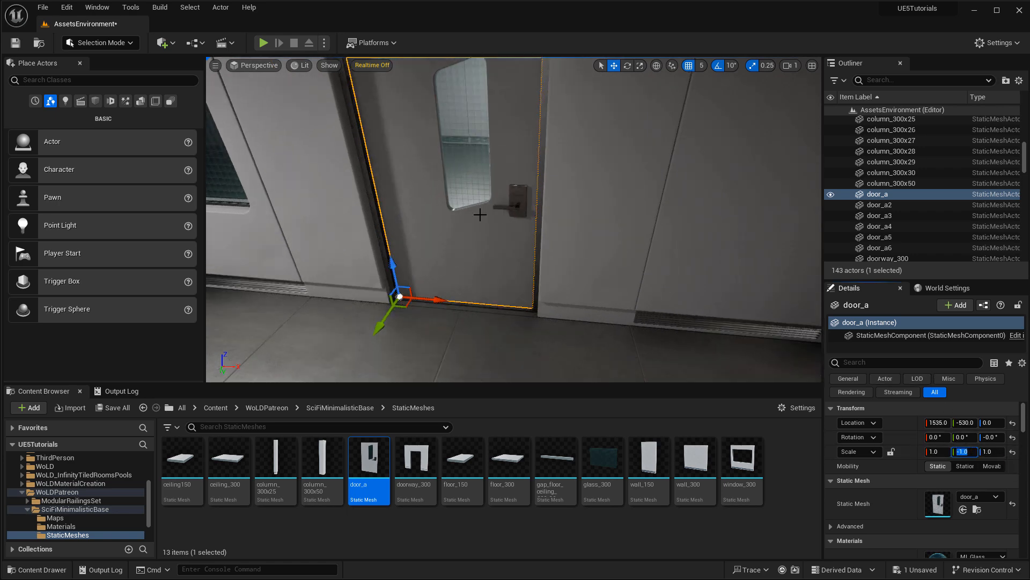
{"action": "mouse_move", "coordinate": [515, 220]}
{"action": "right_mouse_down"}
{"action": "mouse_move", "coordinate": [400, 237]}
{"action": "mouse_move", "coordinate": [403, 250]}
{"action": "mouse_move", "coordinate": [418, 223]}
{"action": "right_mouse_up"}
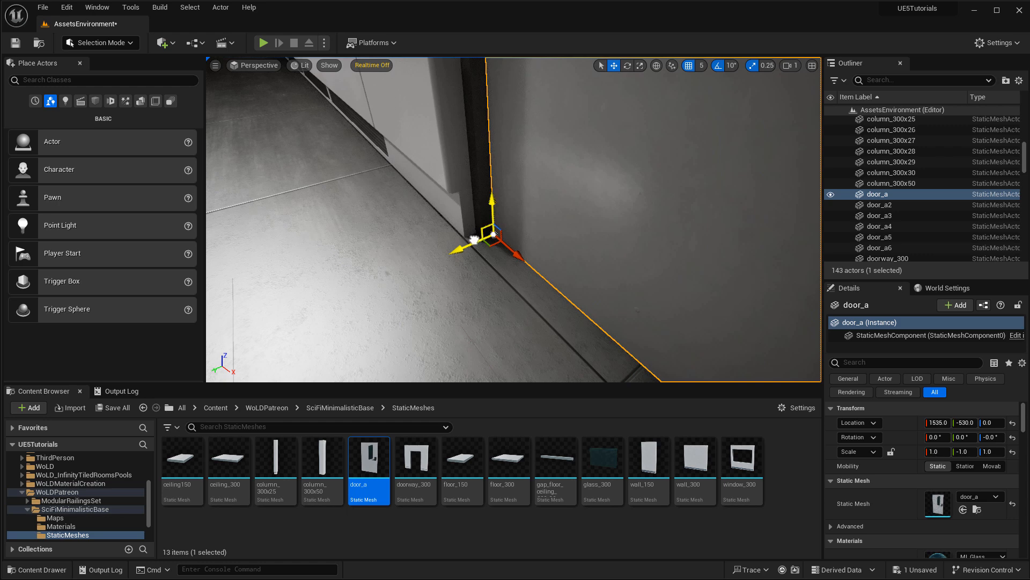
{"action": "left_click_drag", "start_coordinate": [474, 240], "coordinate": [470, 242]}
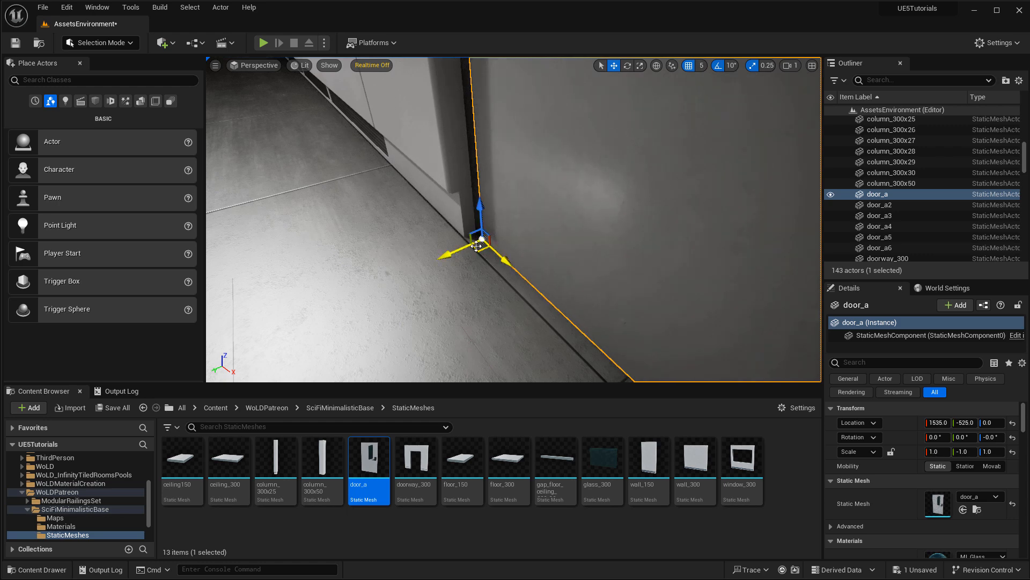
{"action": "right_click_drag", "start_coordinate": [476, 233], "coordinate": [513, 198]}
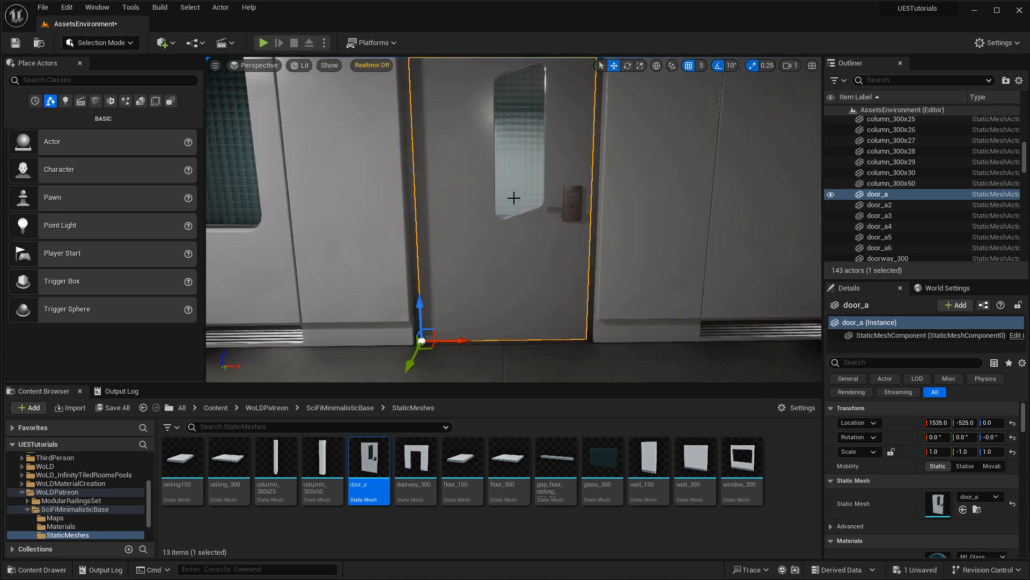
Test-swing the door open to 90 degrees, then undo to leave it closed.
{"action": "key", "text": "e"}
{"action": "left_click_drag", "start_coordinate": [454, 373], "coordinate": [404, 379]}
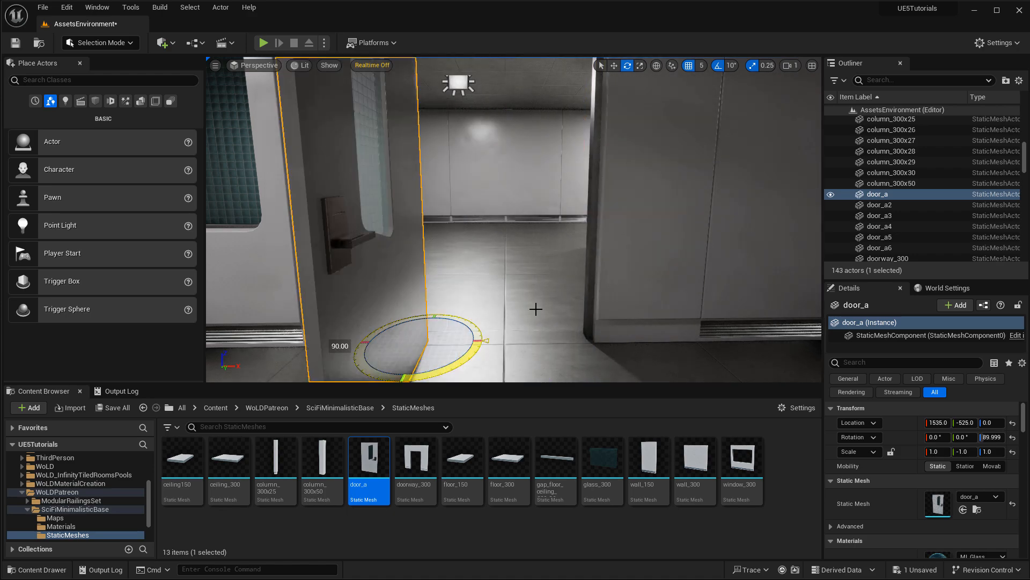
{"action": "right_click_drag", "start_coordinate": [536, 309], "coordinate": [529, 287]}
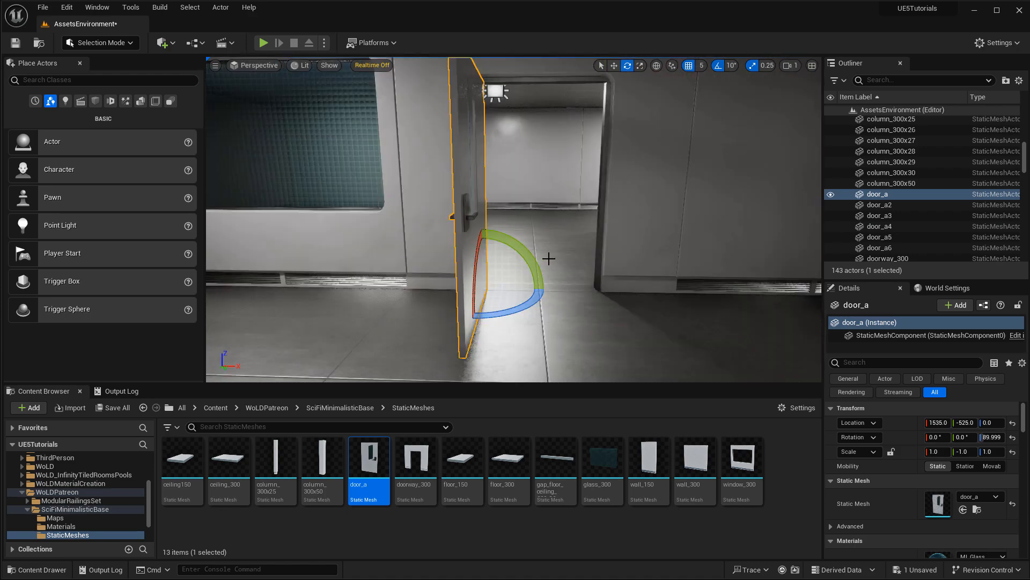
{"action": "mouse_move", "coordinate": [571, 253]}
{"action": "right_mouse_down"}
{"action": "mouse_move", "coordinate": [543, 252]}
{"action": "mouse_move", "coordinate": [571, 252]}
{"action": "mouse_move", "coordinate": [553, 253]}
{"action": "right_mouse_up"}
{"action": "key", "text": "s"}
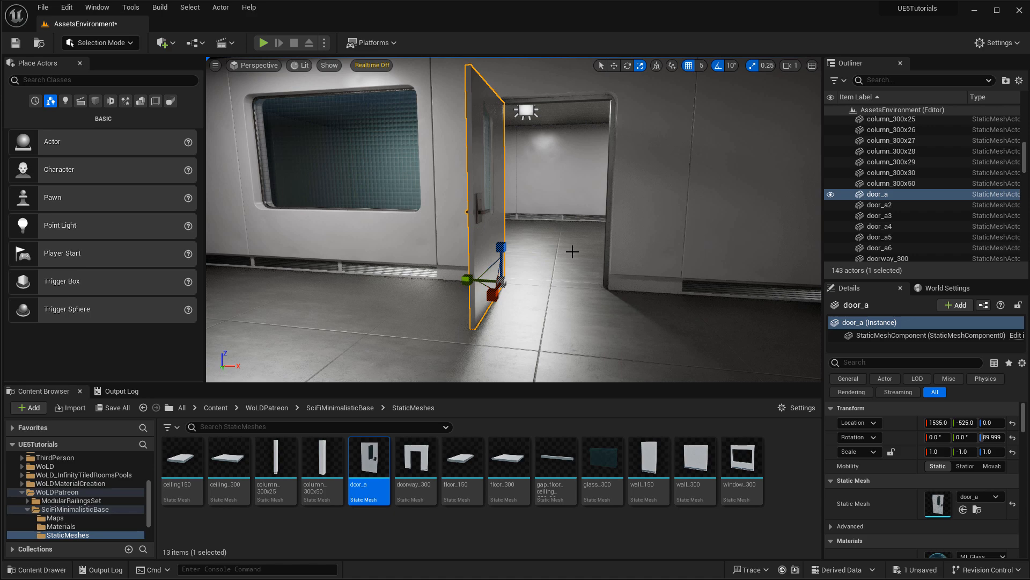
{"action": "key", "text": "ctrl+z"}
{"action": "key", "text": "ctrl+z"}
{"action": "mouse_move", "coordinate": [500, 175]}
{"action": "right_mouse_down"}
{"action": "mouse_move", "coordinate": [467, 161]}
{"action": "mouse_move", "coordinate": [500, 176]}
{"action": "right_mouse_up"}
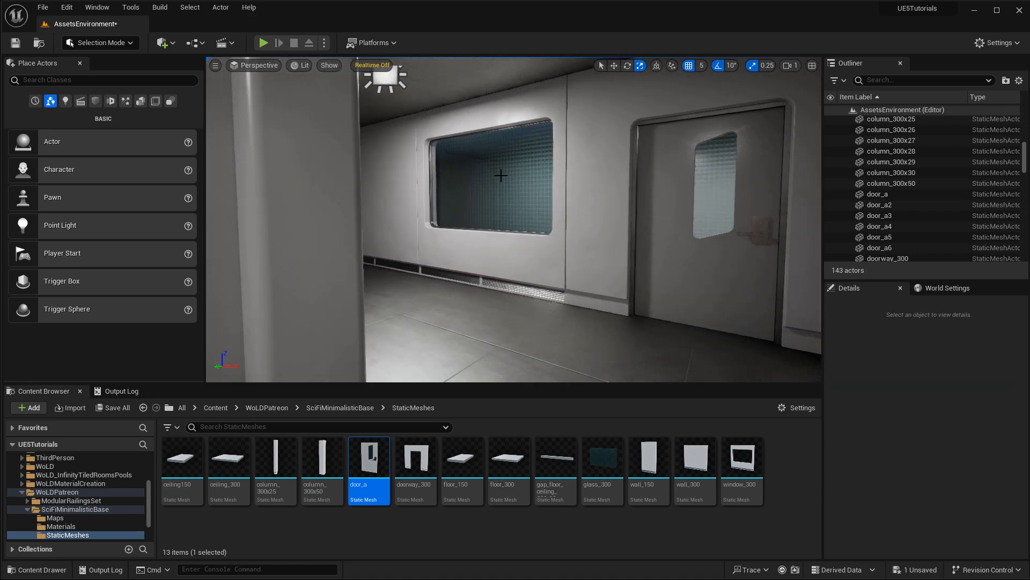
Place a new window_300 wall piece in the outdoor test area.
{"action": "key", "text": "w"}
{"action": "right_click_drag", "start_coordinate": [565, 183], "coordinate": [580, 292]}
{"action": "left_click_drag", "start_coordinate": [742, 459], "coordinate": [571, 276]}
{"action": "key", "text": "f"}
{"action": "key", "text": "d"}
{"action": "right_click_drag", "start_coordinate": [628, 295], "coordinate": [650, 275]}
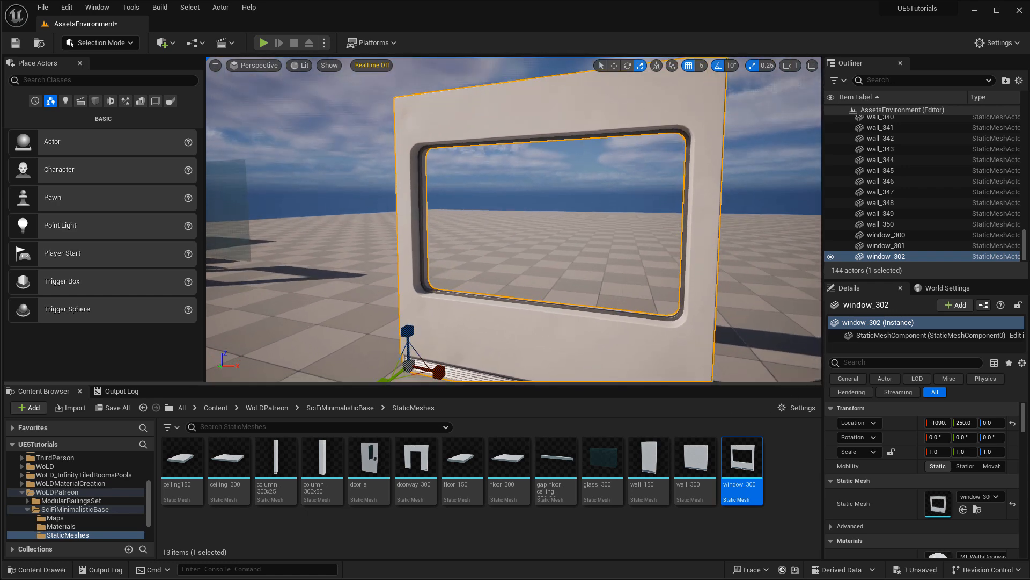
{"action": "key", "text": "w"}
{"action": "right_click_drag", "start_coordinate": [605, 248], "coordinate": [610, 244]}
{"action": "key", "text": "Escape"}
{"action": "key", "text": "s"}
{"action": "right_click_drag", "start_coordinate": [619, 146], "coordinate": [619, 157]}
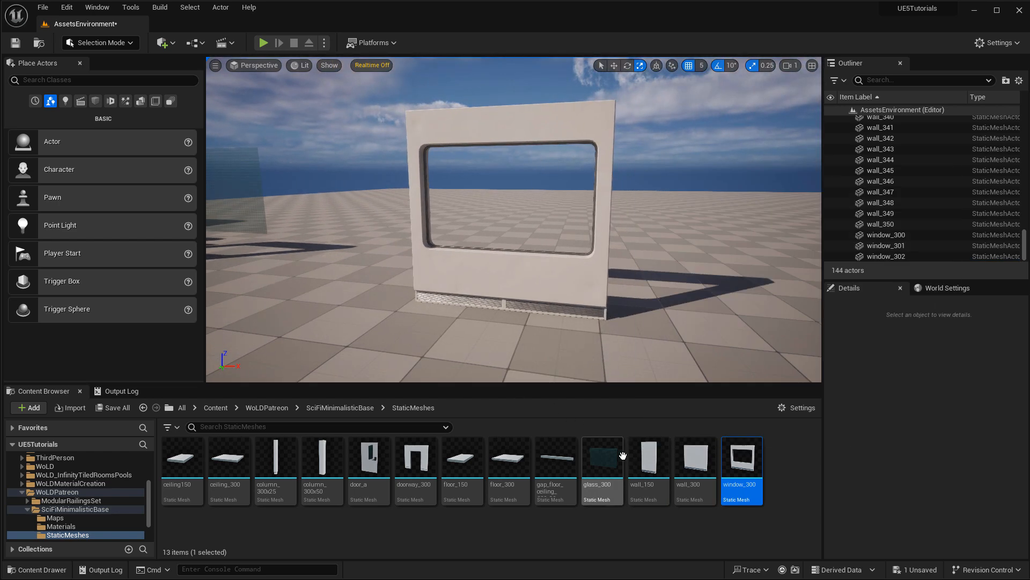
Drop a glass_300 pane into the window frame and slide it to Y 245.
{"action": "left_click_drag", "start_coordinate": [602, 459], "coordinate": [418, 299]}
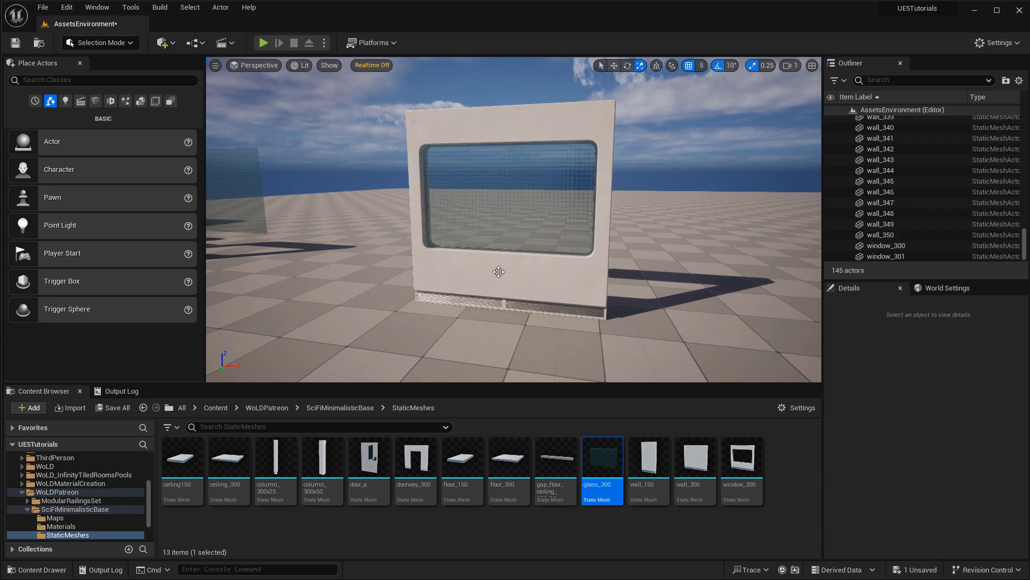
{"action": "key", "text": "w"}
{"action": "right_click_drag", "start_coordinate": [499, 272], "coordinate": [542, 273]}
{"action": "key", "text": "a"}
{"action": "key", "text": "d"}
{"action": "key", "text": "s"}
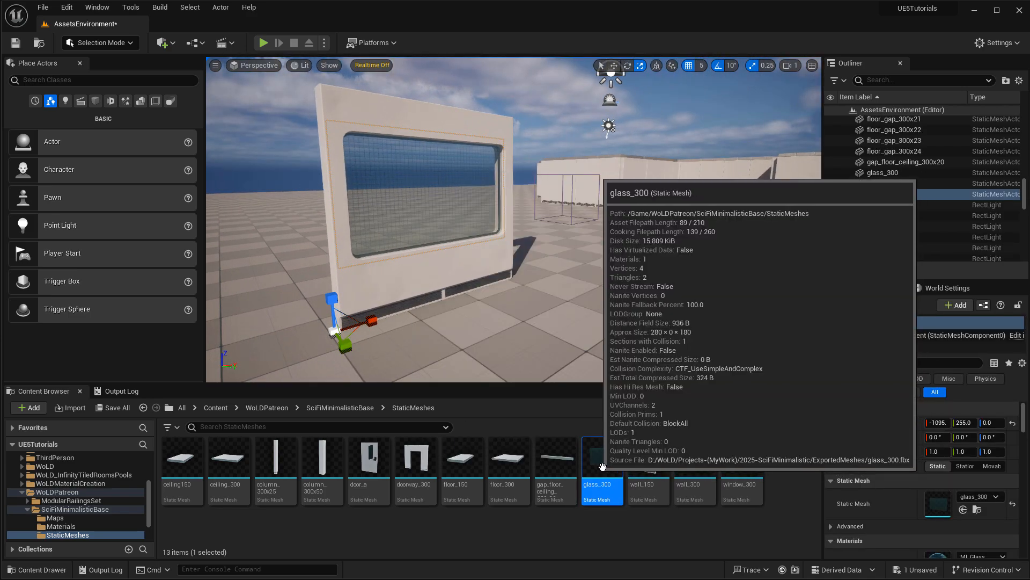
{"action": "right_click_drag", "start_coordinate": [476, 287], "coordinate": [542, 281]}
{"action": "key", "text": "space"}
{"action": "key", "text": "space"}
{"action": "key", "text": "a"}
{"action": "key", "text": "space"}
{"action": "key", "text": "space"}
{"action": "left_click_drag", "start_coordinate": [466, 292], "coordinate": [454, 288]}
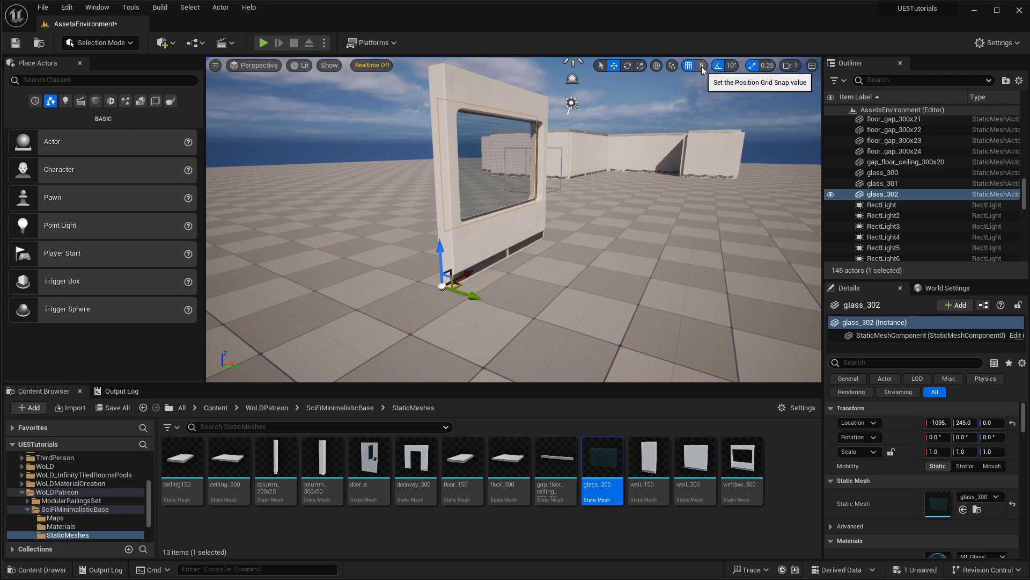
Set position grid snap to 10 and replace the glass with a fresh glass_300 at Z 0.
{"action": "left_click", "coordinate": [701, 65]}
{"action": "left_click", "coordinate": [722, 94]}
{"action": "right_click_drag", "start_coordinate": [549, 221], "coordinate": [496, 216]}
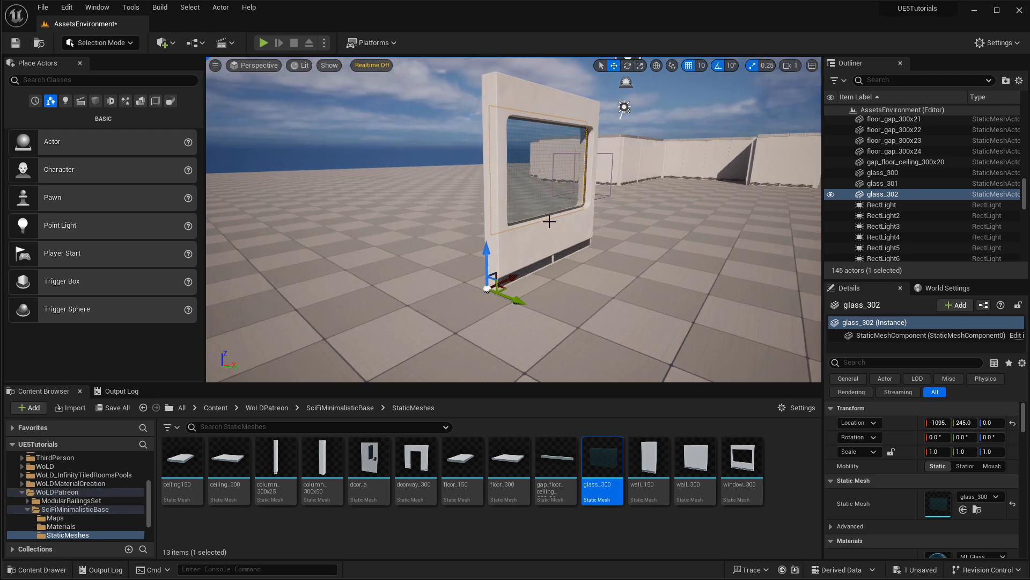
{"action": "key", "text": "Delete"}
{"action": "left_click_drag", "start_coordinate": [610, 470], "coordinate": [489, 281]}
{"action": "right_click_drag", "start_coordinate": [594, 298], "coordinate": [553, 219]}
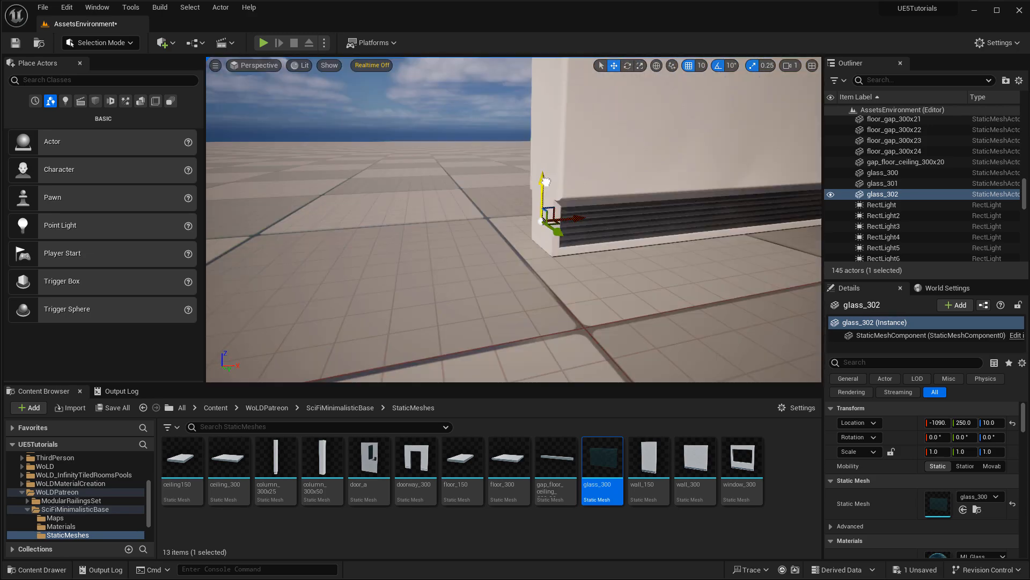
{"action": "left_click_drag", "start_coordinate": [544, 193], "coordinate": [544, 207]}
{"action": "right_click_drag", "start_coordinate": [544, 214], "coordinate": [528, 262]}
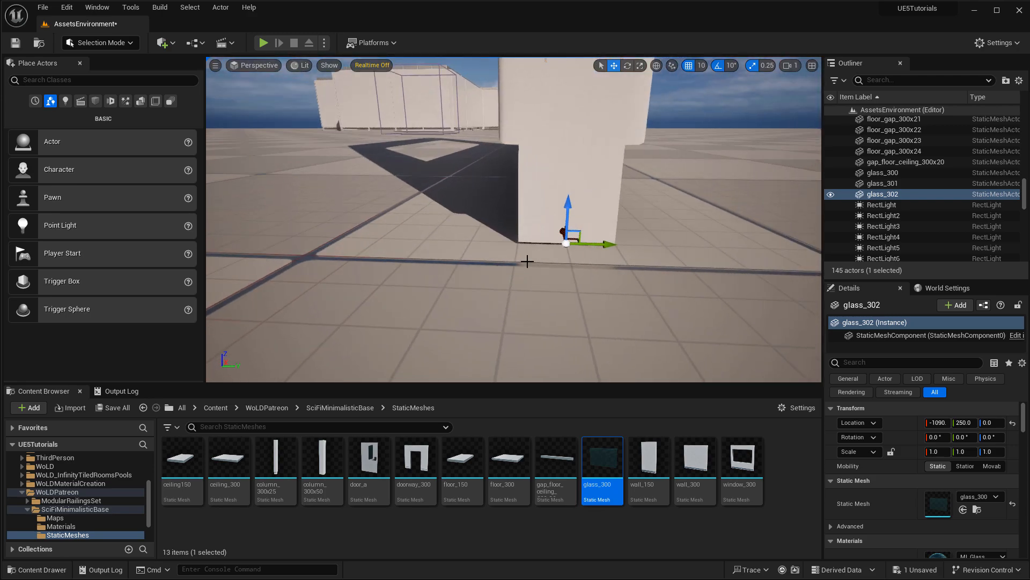
Select the glass pane and window wall together and group them with Ctrl+G.
{"action": "left_click", "coordinate": [586, 200]}
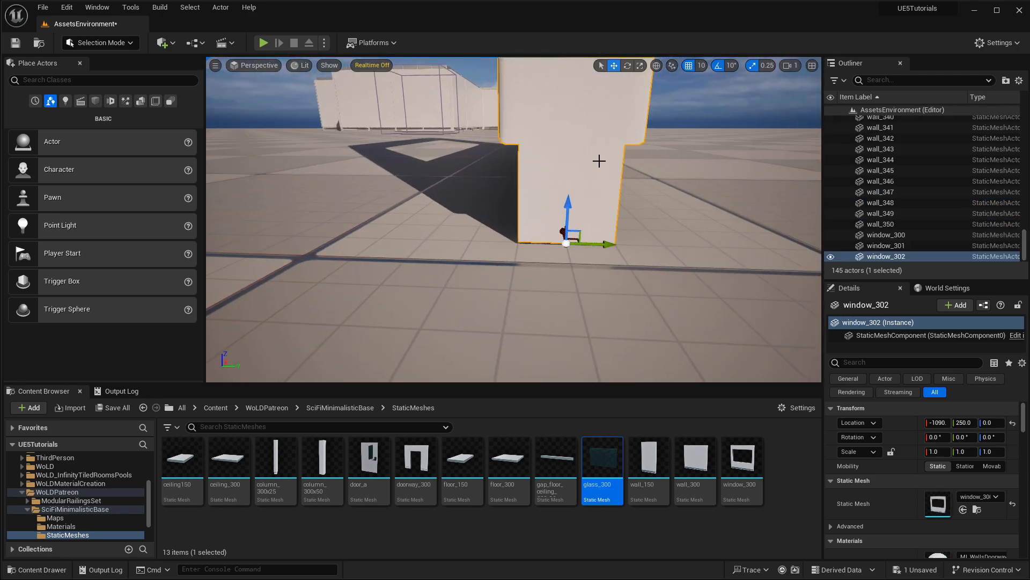
{"action": "right_click_drag", "start_coordinate": [599, 161], "coordinate": [586, 73]}
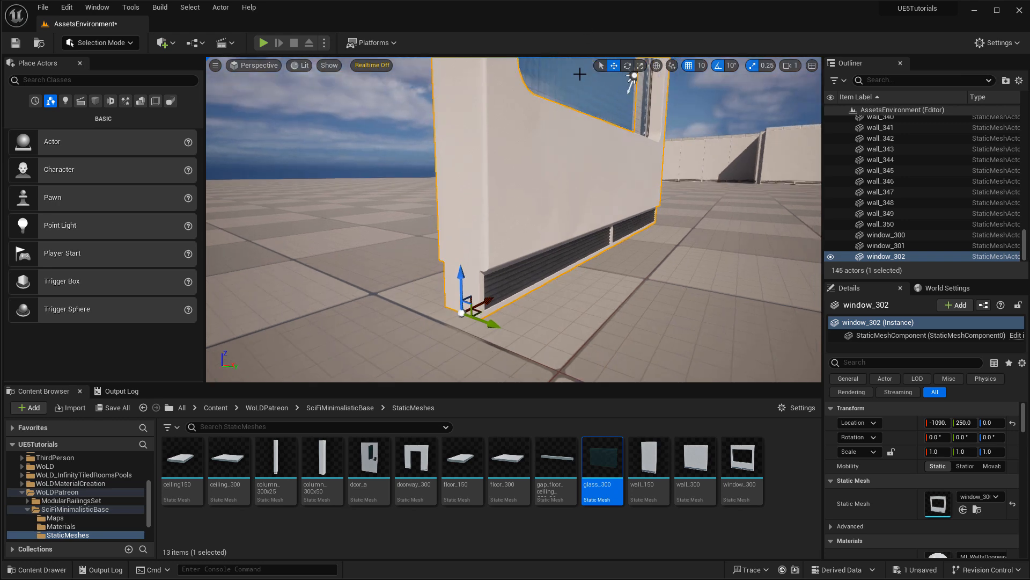
{"action": "left_click", "coordinate": [580, 73]}
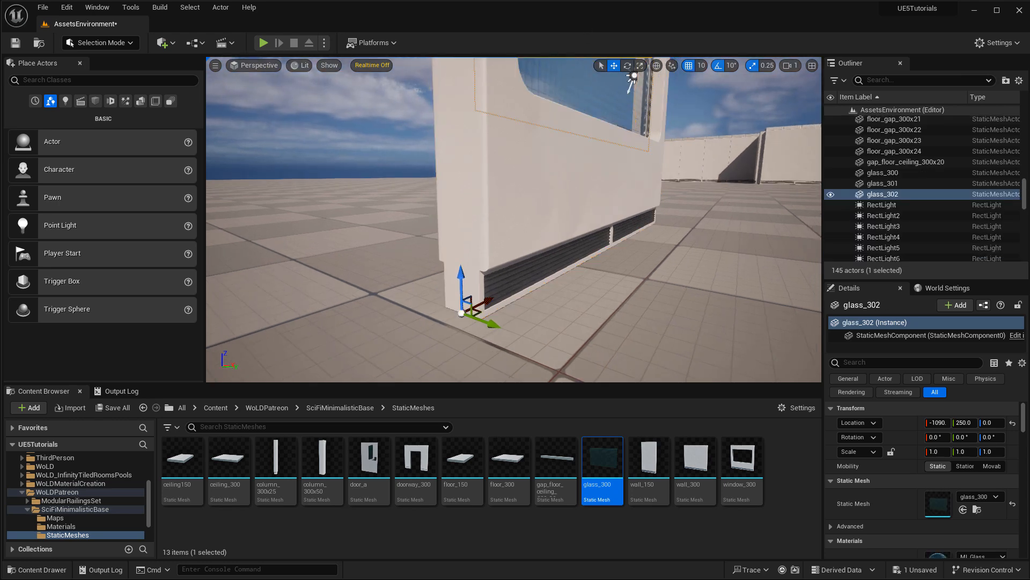
{"action": "left_click", "coordinate": [547, 172]}
{"action": "left_click", "coordinate": [574, 93]}
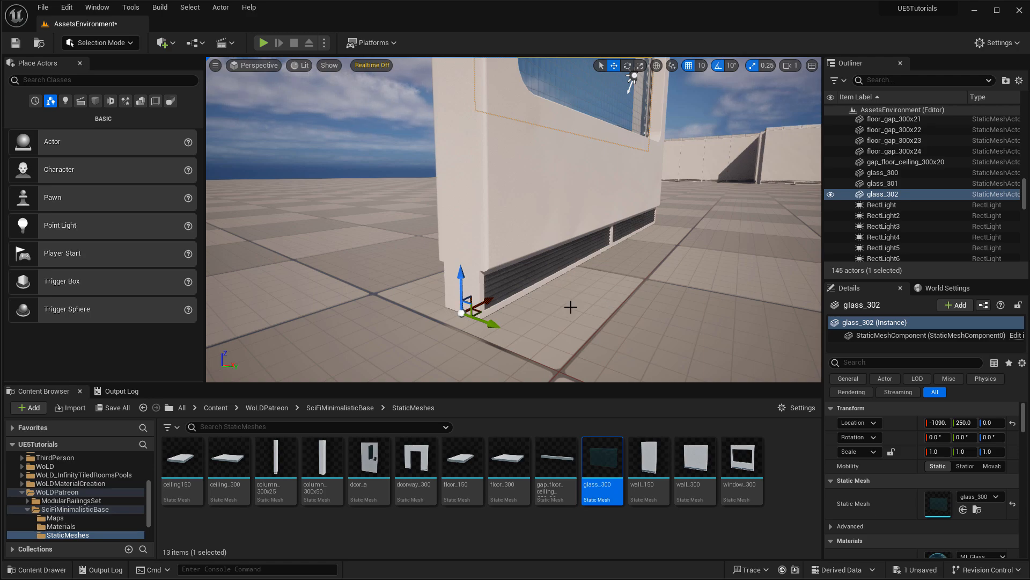
{"action": "right_click_drag", "start_coordinate": [593, 308], "coordinate": [505, 292]}
{"action": "left_click", "coordinate": [637, 196]}
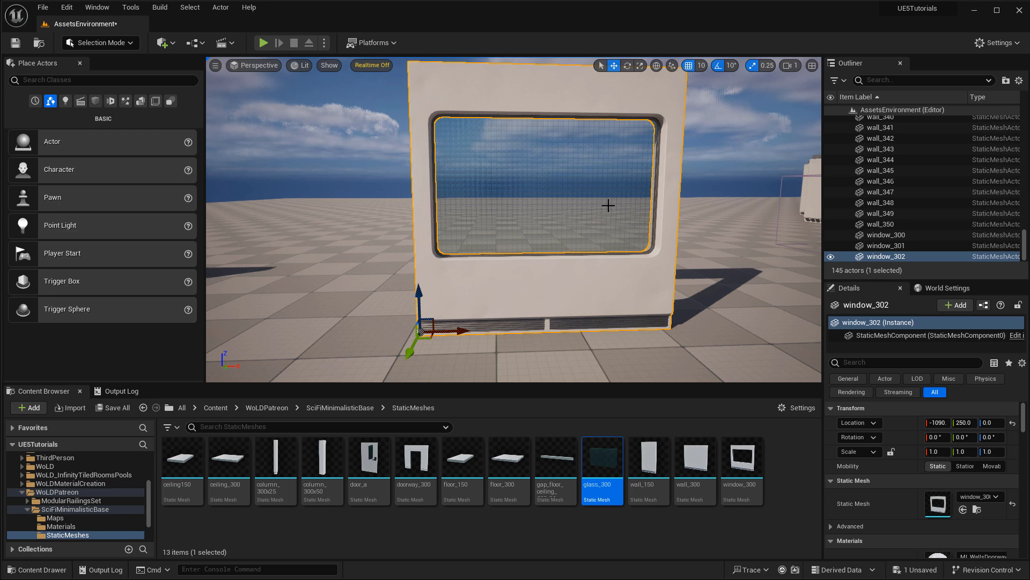
{"action": "left_click", "coordinate": [559, 173]}
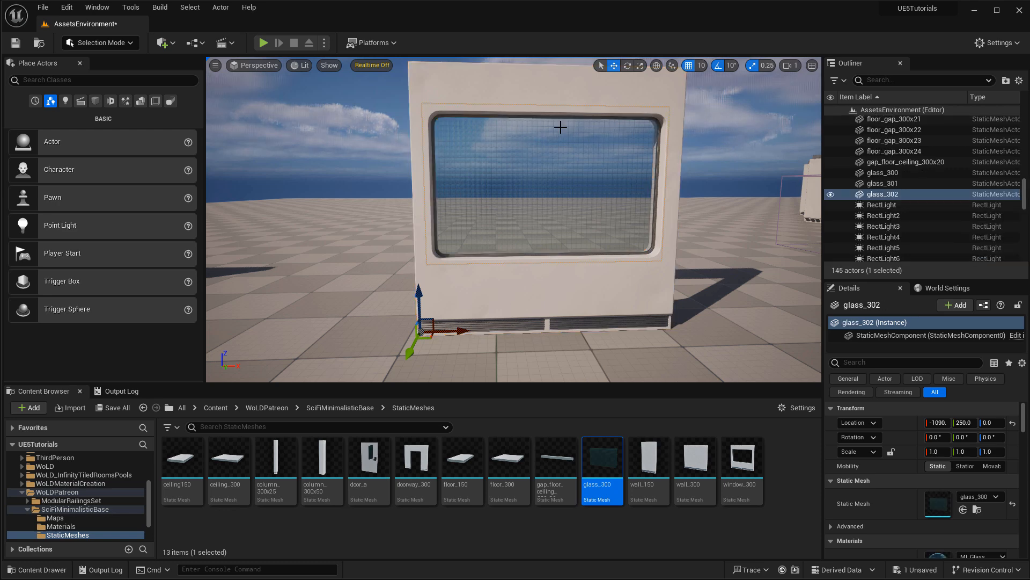
{"action": "left_click", "coordinate": [579, 207], "text": "ctrl"}
{"action": "key", "text": "ctrl+g"}
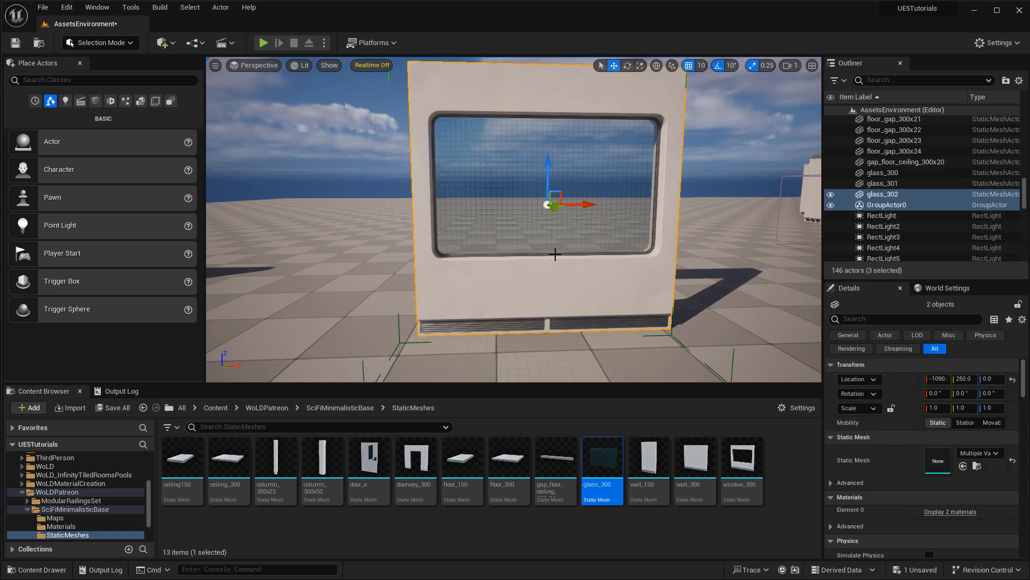
Move the window-and-glass group along X to -1070, then deselect.
{"action": "left_click", "coordinate": [376, 231]}
{"action": "left_click", "coordinate": [609, 221]}
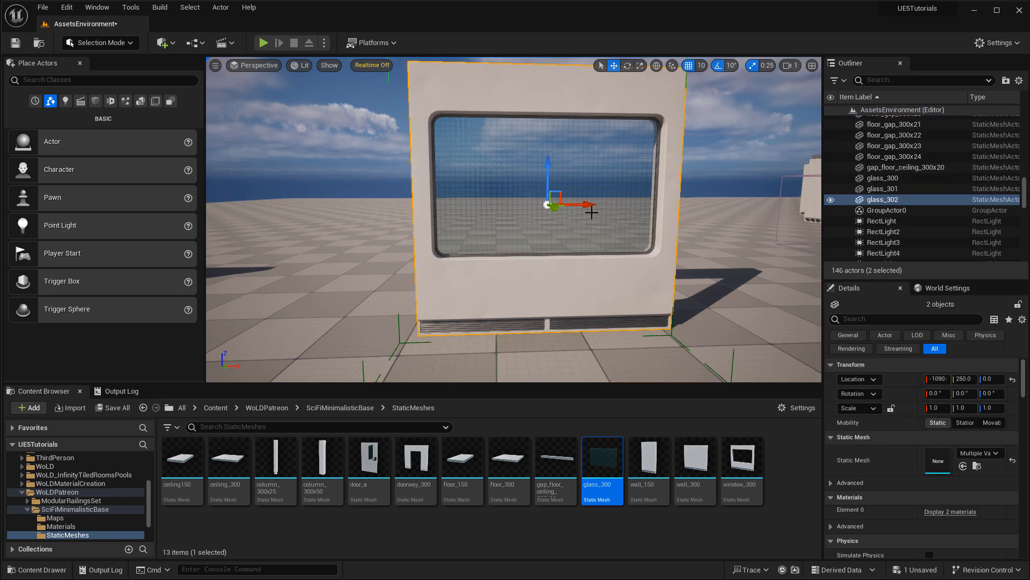
{"action": "mouse_move", "coordinate": [584, 208]}
{"action": "left_mouse_down"}
{"action": "mouse_move", "coordinate": [668, 207]}
{"action": "mouse_move", "coordinate": [594, 207]}
{"action": "left_mouse_up"}
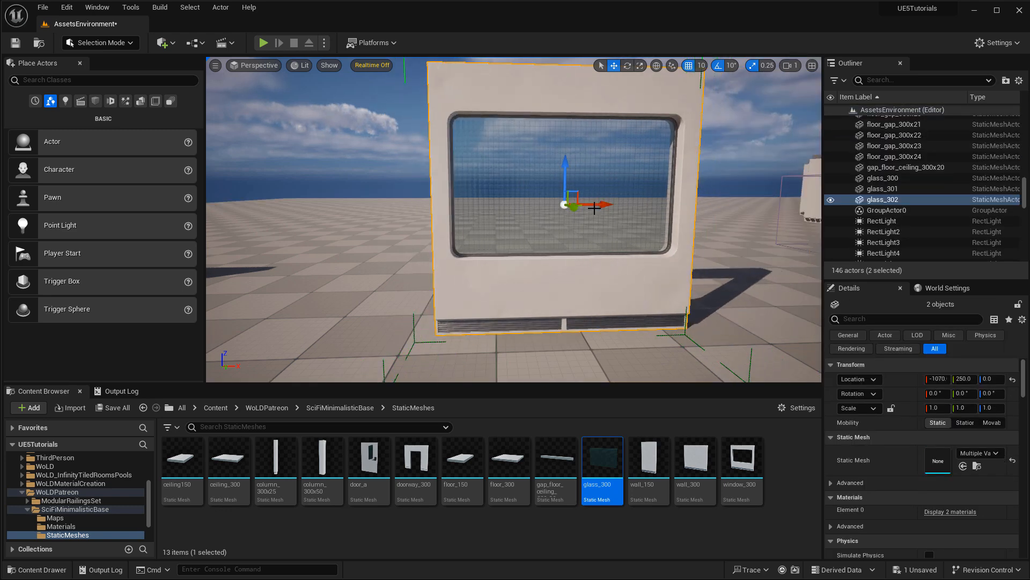
{"action": "mouse_move", "coordinate": [617, 243]}
{"action": "right_mouse_down"}
{"action": "mouse_move", "coordinate": [543, 239]}
{"action": "mouse_move", "coordinate": [609, 237]}
{"action": "right_mouse_up"}
{"action": "key", "text": "Escape"}
Select the door_a6 door and turn on realtime viewport updates.
{"action": "key", "text": "w"}
{"action": "left_click", "coordinate": [575, 204]}
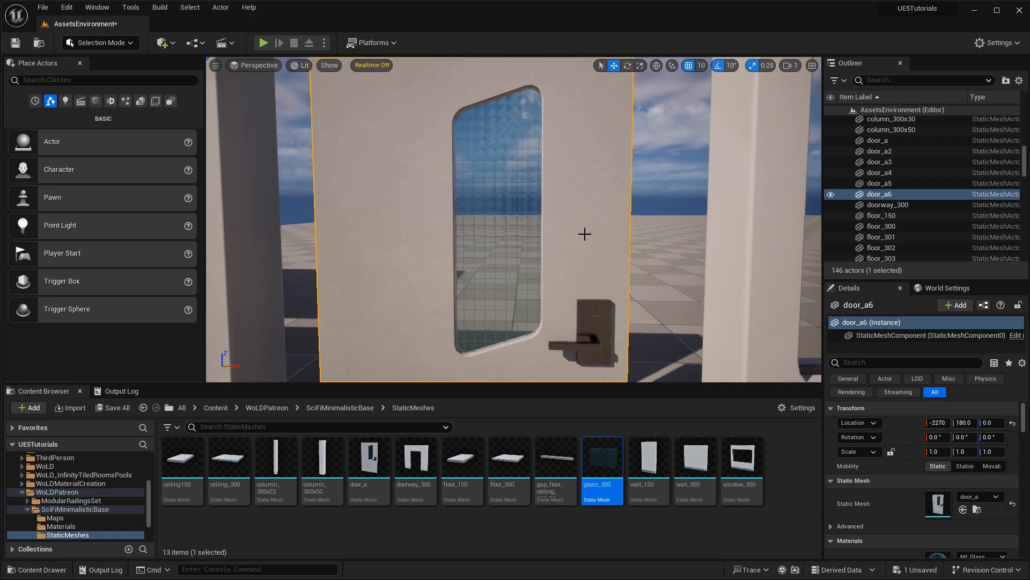
{"action": "key", "text": "ctrl+r"}
Fly through the corridor and select the floor_gap_300x20 strip beside the wall.
{"action": "key", "text": "w"}
{"action": "right_click_drag", "start_coordinate": [666, 232], "coordinate": [761, 246]}
{"action": "mouse_move", "coordinate": [611, 233]}
{"action": "right_mouse_down"}
{"action": "mouse_move", "coordinate": [601, 234]}
{"action": "mouse_move", "coordinate": [611, 233]}
{"action": "right_mouse_up"}
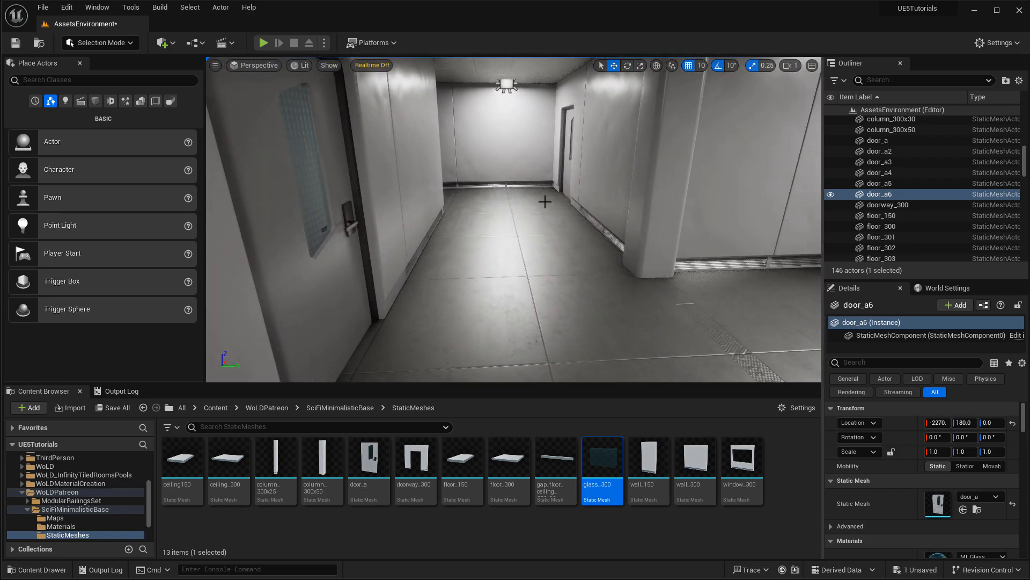
{"action": "right_click_drag", "start_coordinate": [506, 285], "coordinate": [520, 276]}
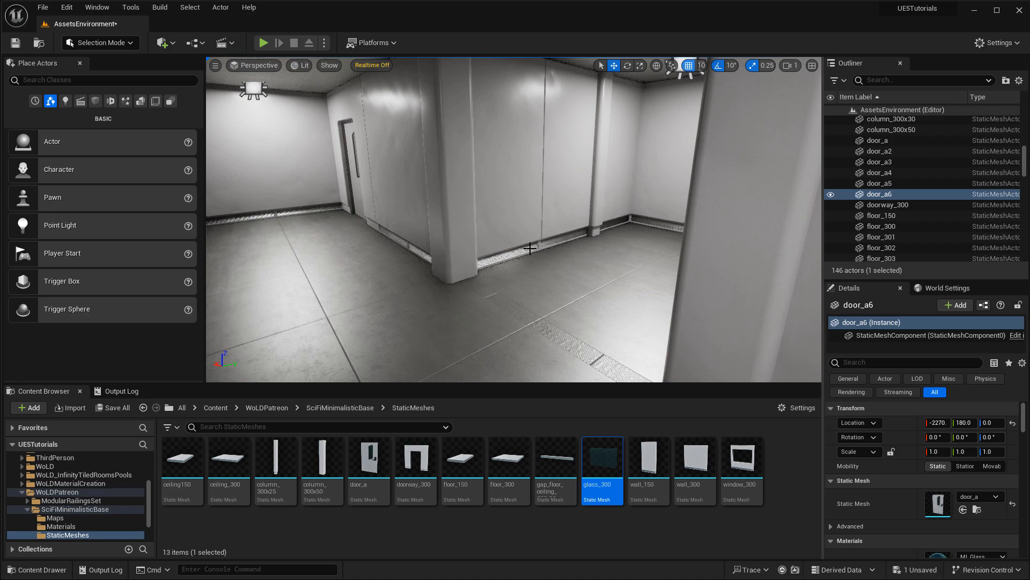
{"action": "mouse_move", "coordinate": [548, 253]}
{"action": "right_mouse_down"}
{"action": "mouse_move", "coordinate": [516, 253]}
{"action": "mouse_move", "coordinate": [552, 253]}
{"action": "right_mouse_up"}
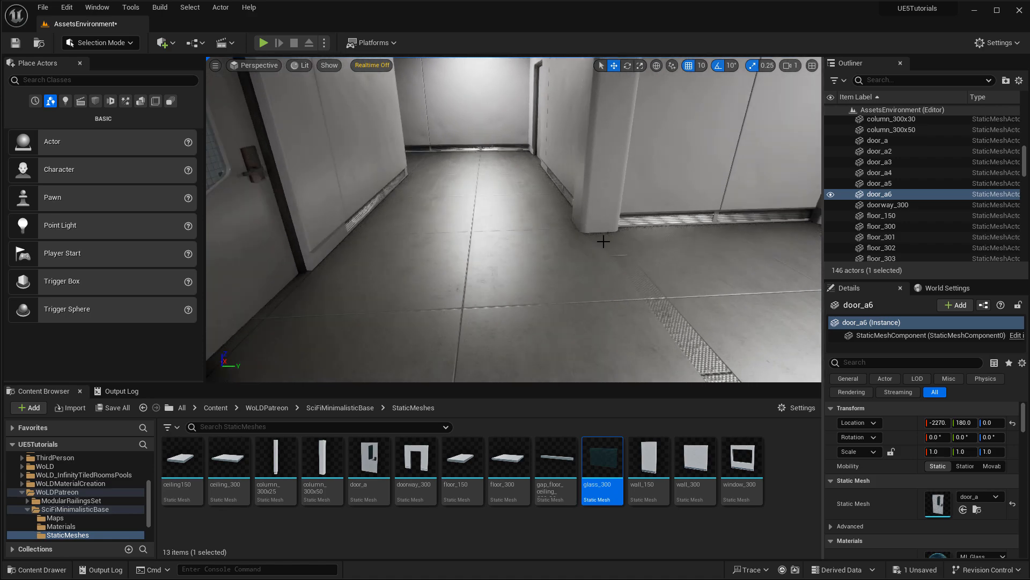
{"action": "left_click", "coordinate": [649, 258]}
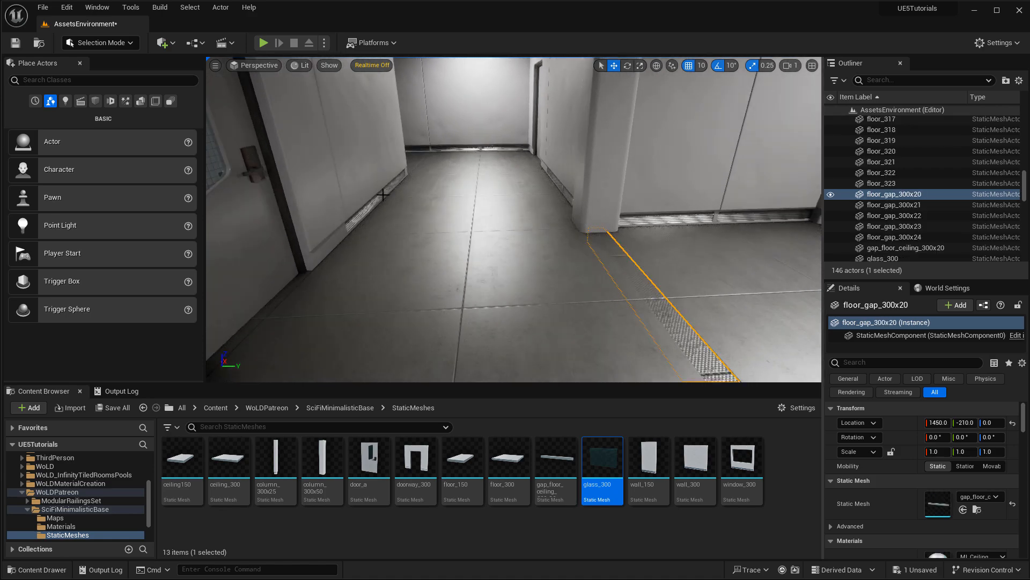
Slide the next floor gap strip away, raise it 30 units, then return it against the wall.
{"action": "right_click_drag", "start_coordinate": [383, 194], "coordinate": [349, 155]}
{"action": "right_click_drag", "start_coordinate": [466, 172], "coordinate": [472, 179]}
{"action": "left_click", "coordinate": [493, 223]}
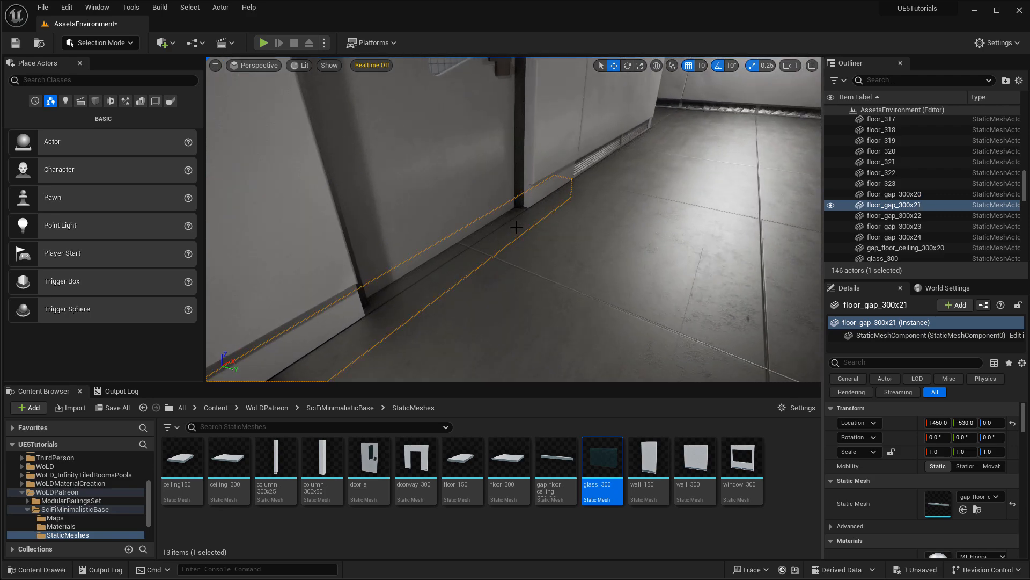
{"action": "right_click_drag", "start_coordinate": [493, 223], "coordinate": [509, 223]}
{"action": "right_click_drag", "start_coordinate": [430, 228], "coordinate": [389, 232]}
{"action": "left_click_drag", "start_coordinate": [358, 221], "coordinate": [262, 285]}
{"action": "left_click_drag", "start_coordinate": [273, 244], "coordinate": [270, 199]}
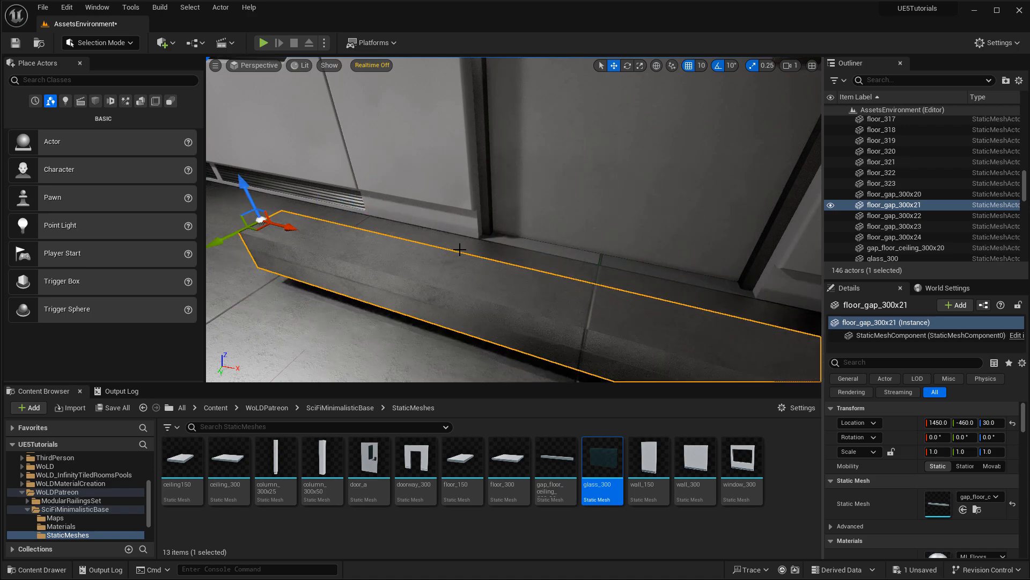
{"action": "right_click_drag", "start_coordinate": [460, 249], "coordinate": [344, 245]}
{"action": "left_click_drag", "start_coordinate": [377, 144], "coordinate": [523, 162]}
{"action": "right_click_drag", "start_coordinate": [524, 163], "coordinate": [574, 161]}
Focus on the floor tile, then select and delete the column beside the doorway.
{"action": "mouse_move", "coordinate": [258, 126]}
{"action": "right_mouse_down"}
{"action": "mouse_move", "coordinate": [322, 123]}
{"action": "mouse_move", "coordinate": [354, 143]}
{"action": "mouse_move", "coordinate": [258, 126]}
{"action": "right_mouse_up"}
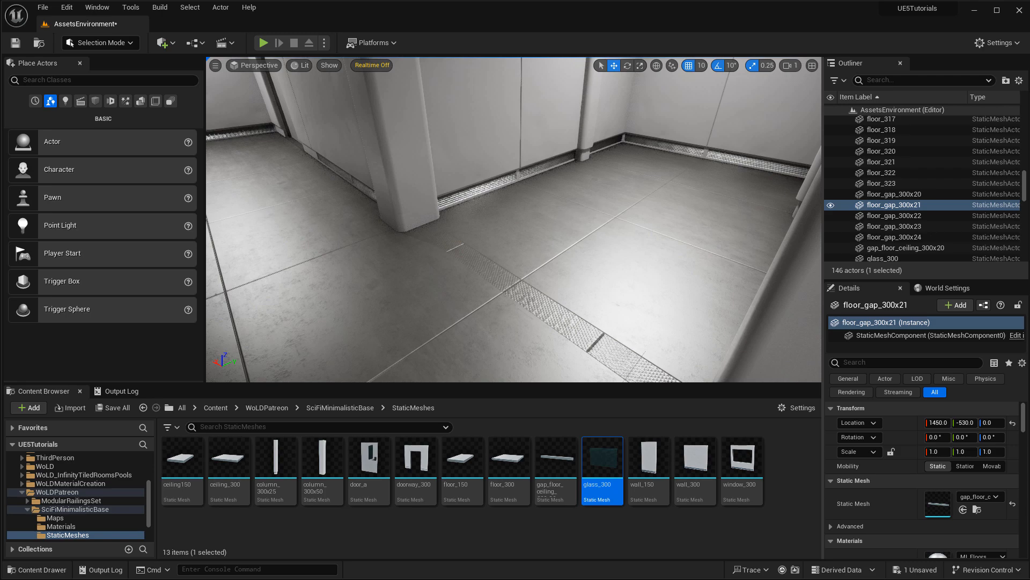
{"action": "right_click_drag", "start_coordinate": [617, 242], "coordinate": [566, 259]}
{"action": "left_click", "coordinate": [653, 234]}
{"action": "key", "text": "f"}
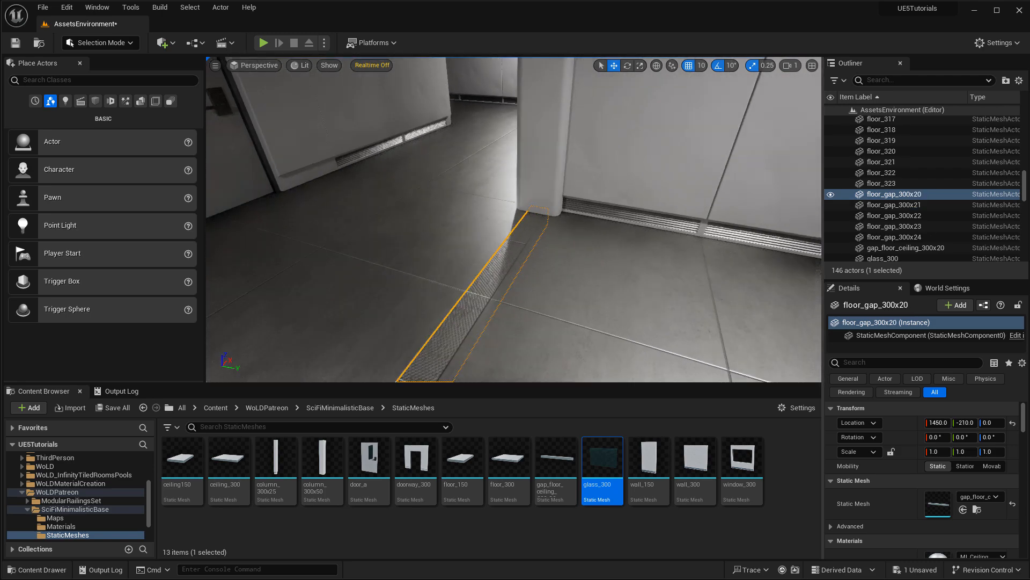
{"action": "left_click", "coordinate": [639, 163]}
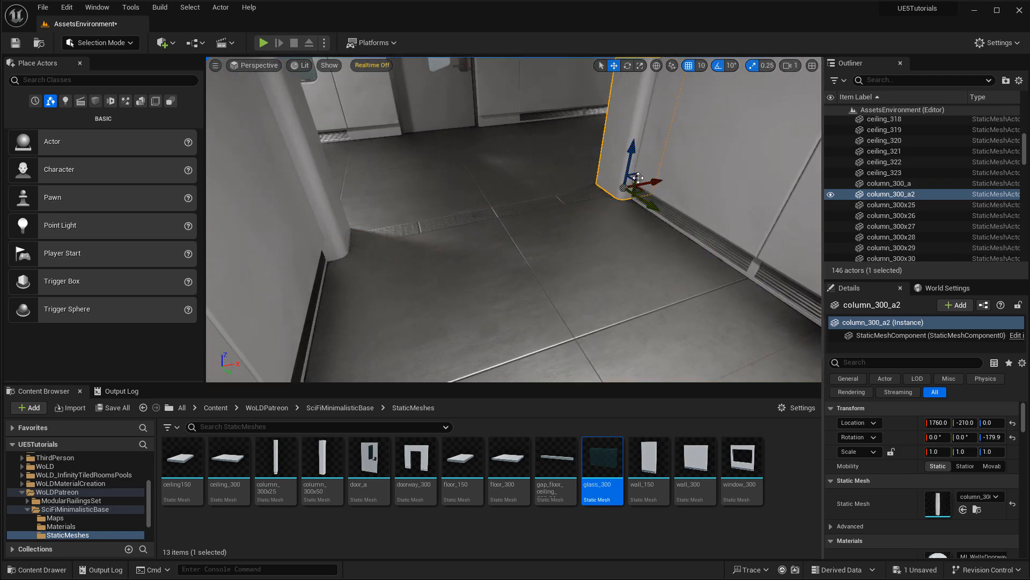
{"action": "key", "text": "Delete"}
Select the corner and right wall panels, slide the wall panel and return it.
{"action": "right_click_drag", "start_coordinate": [612, 193], "coordinate": [767, 180]}
{"action": "left_click", "coordinate": [524, 175]}
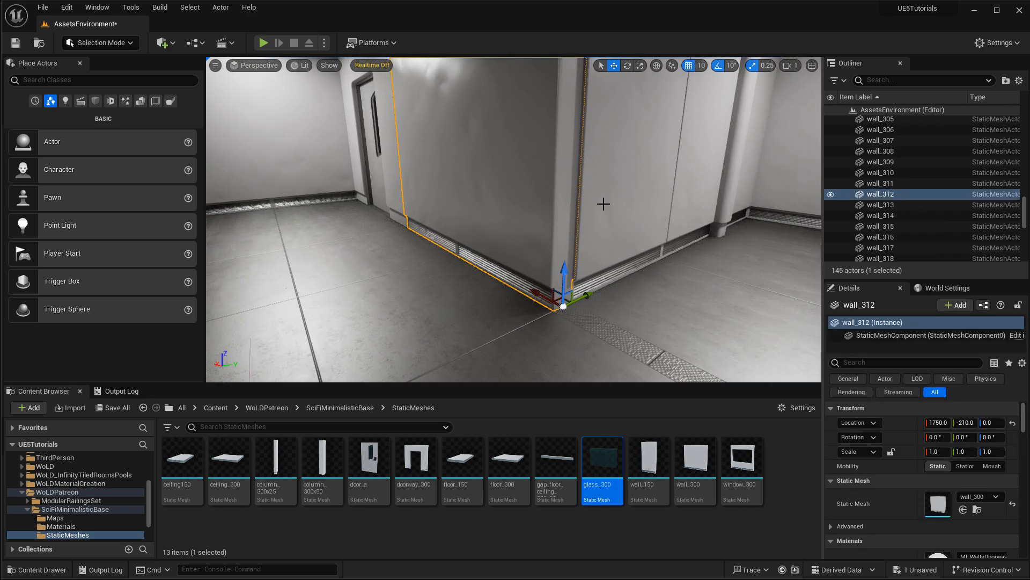
{"action": "left_click", "coordinate": [612, 232]}
{"action": "right_click_drag", "start_coordinate": [612, 231], "coordinate": [483, 234]}
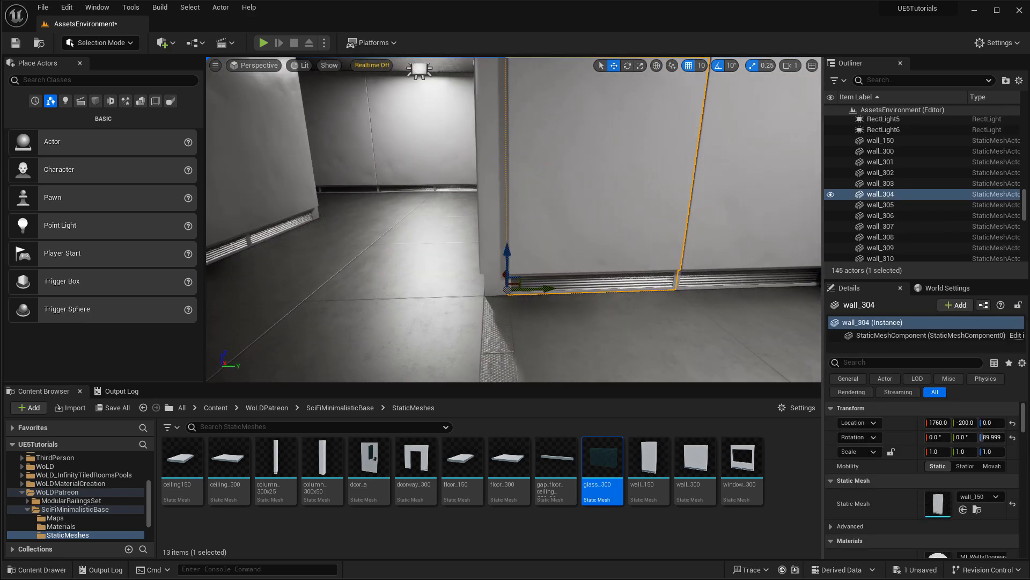
{"action": "right_click_drag", "start_coordinate": [612, 231], "coordinate": [655, 206]}
{"action": "mouse_move", "coordinate": [498, 322]}
{"action": "left_mouse_down"}
{"action": "mouse_move", "coordinate": [484, 322]}
{"action": "mouse_move", "coordinate": [509, 321]}
{"action": "mouse_move", "coordinate": [488, 322]}
{"action": "left_mouse_up"}
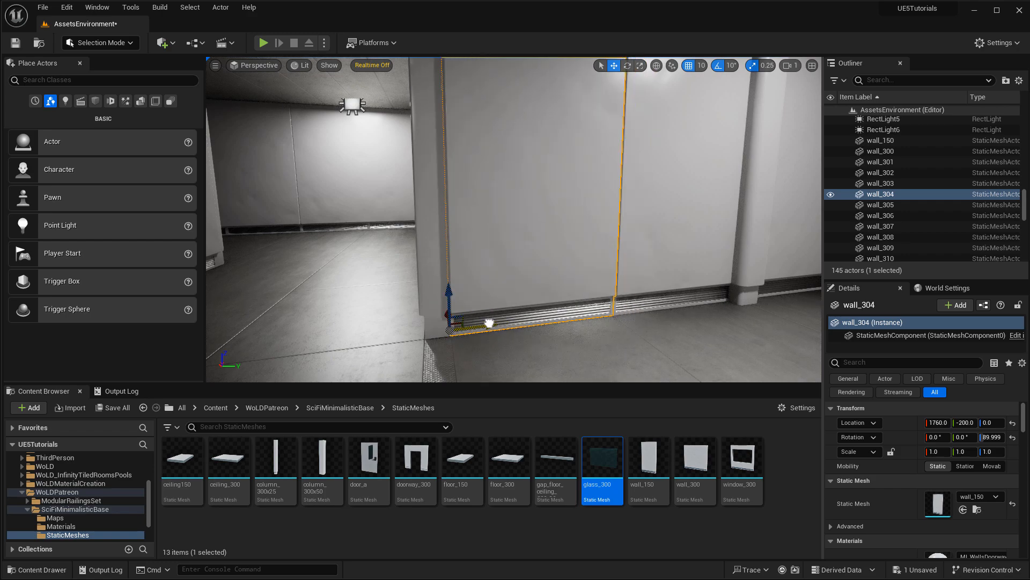
{"action": "right_click_drag", "start_coordinate": [491, 318], "coordinate": [490, 374]}
Select and delete the floor gap strip by the wall.
{"action": "left_click", "coordinate": [436, 268]}
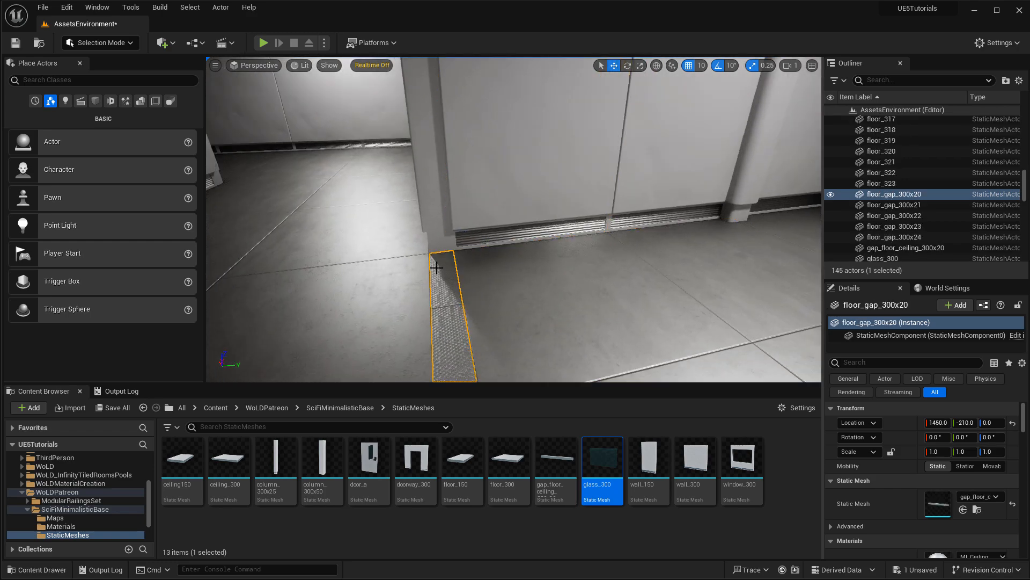
{"action": "key", "text": "Delete"}
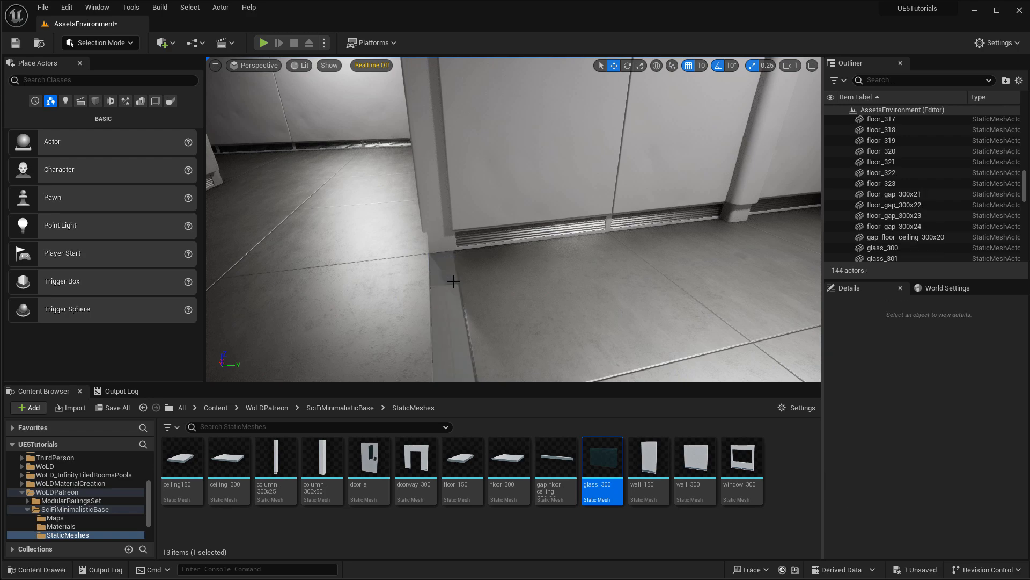
{"action": "right_click_drag", "start_coordinate": [469, 210], "coordinate": [455, 233]}
Select the corner wall panel, a floor piece, the ceiling panel and two wall panels.
{"action": "left_click", "coordinate": [468, 188]}
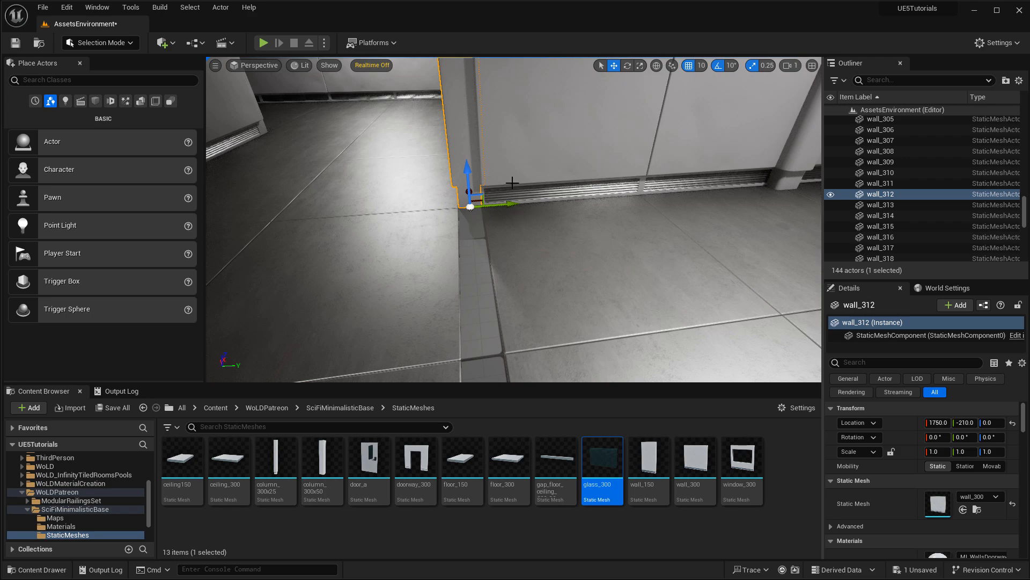
{"action": "left_click", "coordinate": [550, 240]}
{"action": "right_click_drag", "start_coordinate": [549, 239], "coordinate": [607, 258]}
{"action": "left_click", "coordinate": [578, 262]}
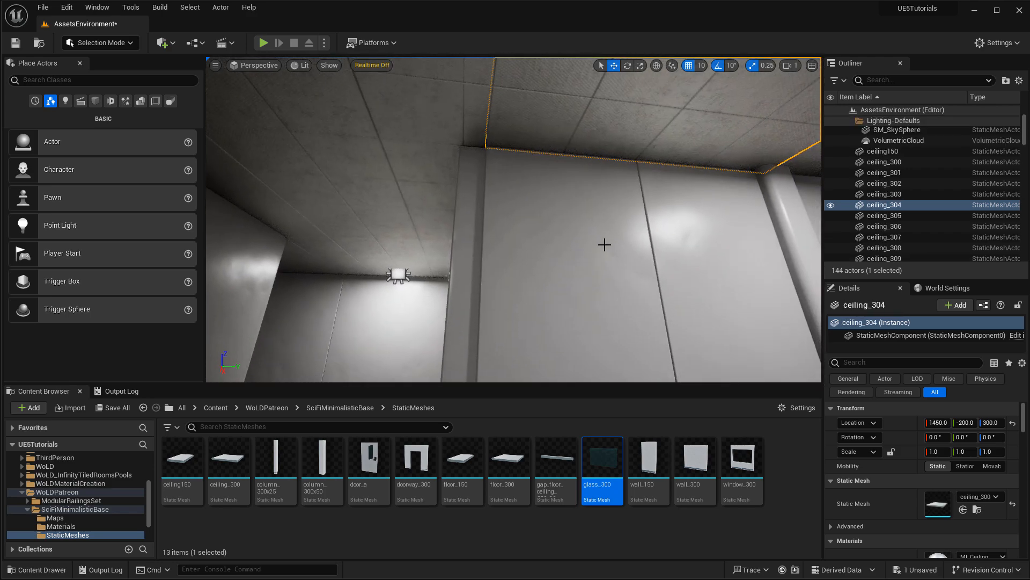
{"action": "left_click", "coordinate": [604, 245]}
{"action": "left_click", "coordinate": [706, 226], "text": "ctrl"}
{"action": "right_click_drag", "start_coordinate": [679, 243], "coordinate": [703, 239]}
{"action": "right_click_drag", "start_coordinate": [616, 237], "coordinate": [595, 237]}
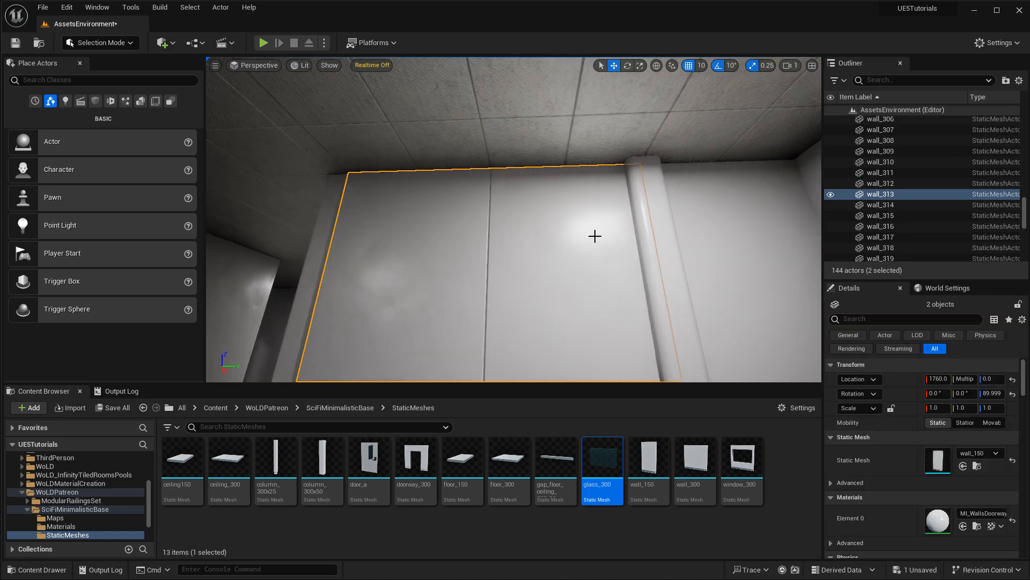
Isolate the ceiling panel, then select the wall panel below, floor tile and corner wall.
{"action": "left_click", "coordinate": [598, 132], "text": "ctrl"}
{"action": "mouse_move", "coordinate": [476, 140]}
{"action": "right_mouse_down"}
{"action": "mouse_move", "coordinate": [462, 138]}
{"action": "mouse_move", "coordinate": [475, 141]}
{"action": "right_mouse_up"}
{"action": "key", "text": "a"}
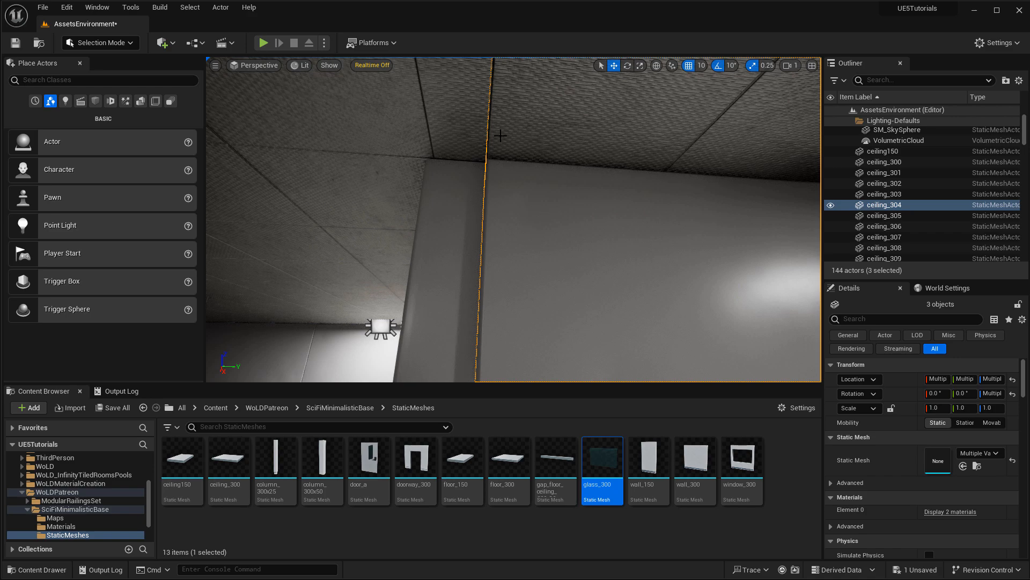
{"action": "left_click", "coordinate": [524, 85]}
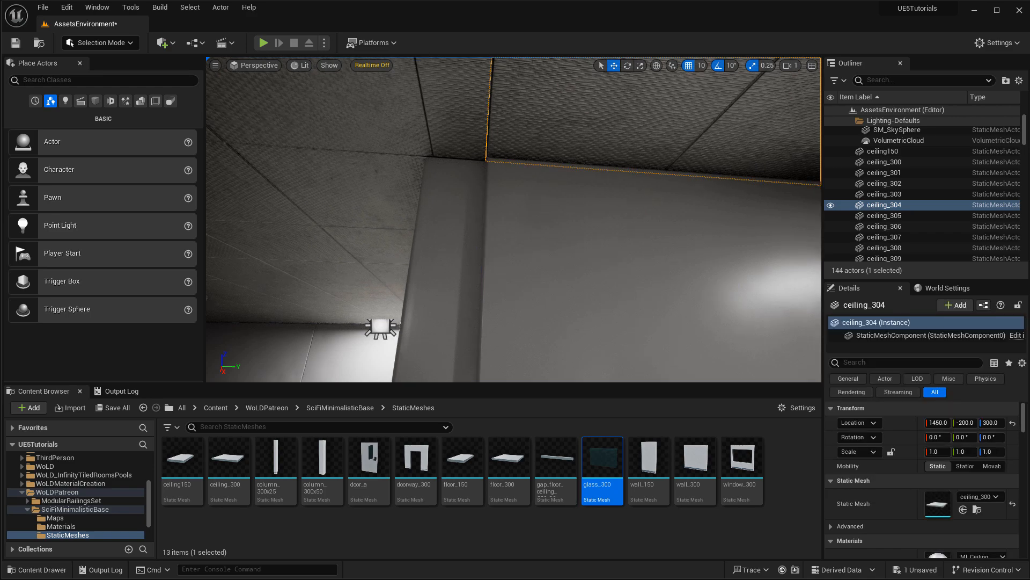
{"action": "left_click", "coordinate": [516, 213]}
{"action": "right_click_drag", "start_coordinate": [516, 213], "coordinate": [519, 190]}
{"action": "left_click", "coordinate": [516, 215]}
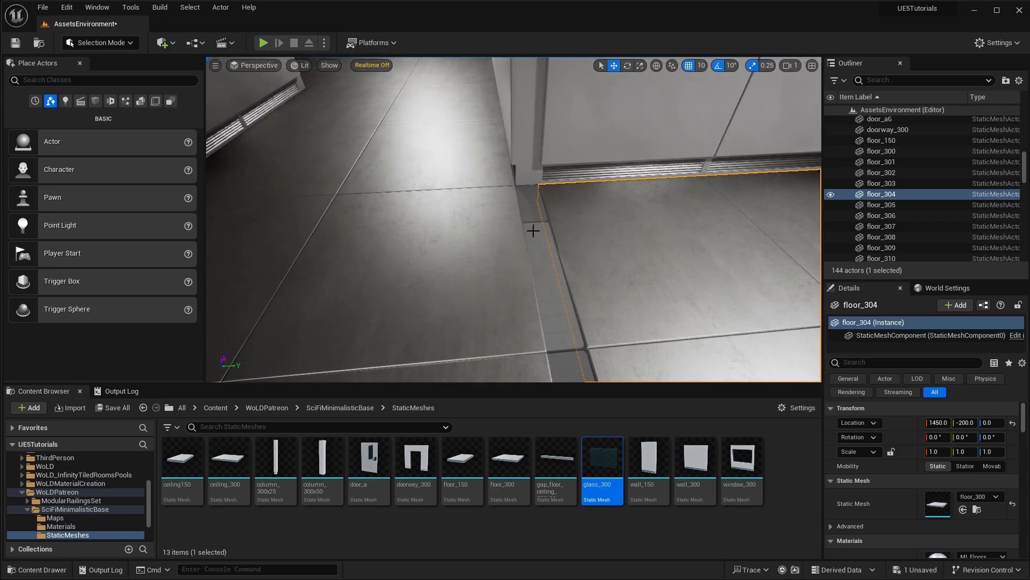
{"action": "left_click", "coordinate": [525, 150]}
{"action": "right_click_drag", "start_coordinate": [591, 210], "coordinate": [602, 292]}
Undo twice with Ctrl+Z to restore the deleted floor gap strip.
{"action": "mouse_move", "coordinate": [549, 472]}
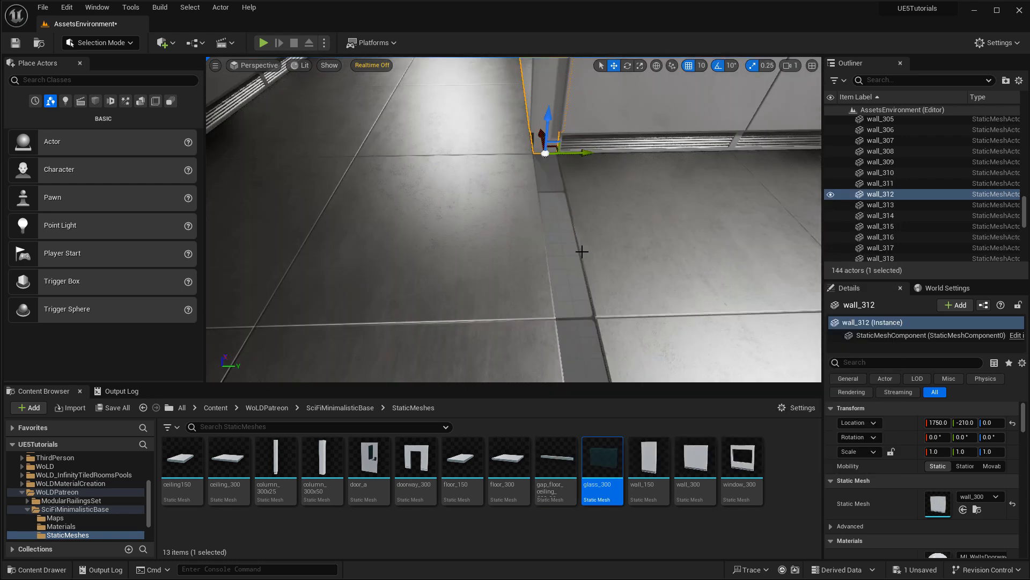
{"action": "key", "text": "ctrl+z"}
{"action": "key", "text": "ctrl+z"}
{"action": "key", "text": "ctrl+z"}
{"action": "key", "text": "ctrl+z"}
{"action": "key", "text": "ctrl+z"}
{"action": "key", "text": "ctrl+z"}
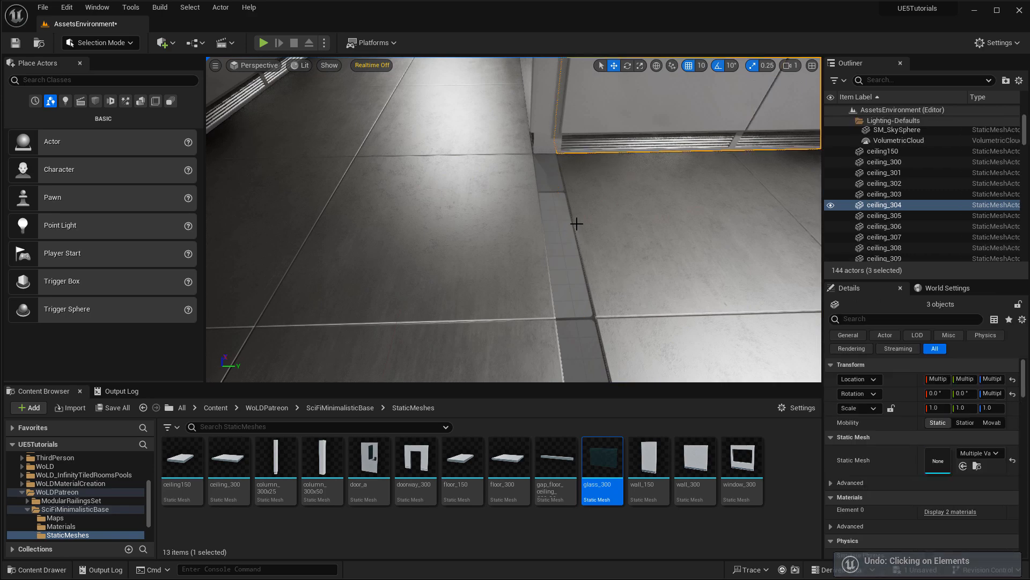
{"action": "key", "text": "ctrl+z"}
{"action": "key", "text": "ctrl+z"}
{"action": "key", "text": "ctrl+z"}
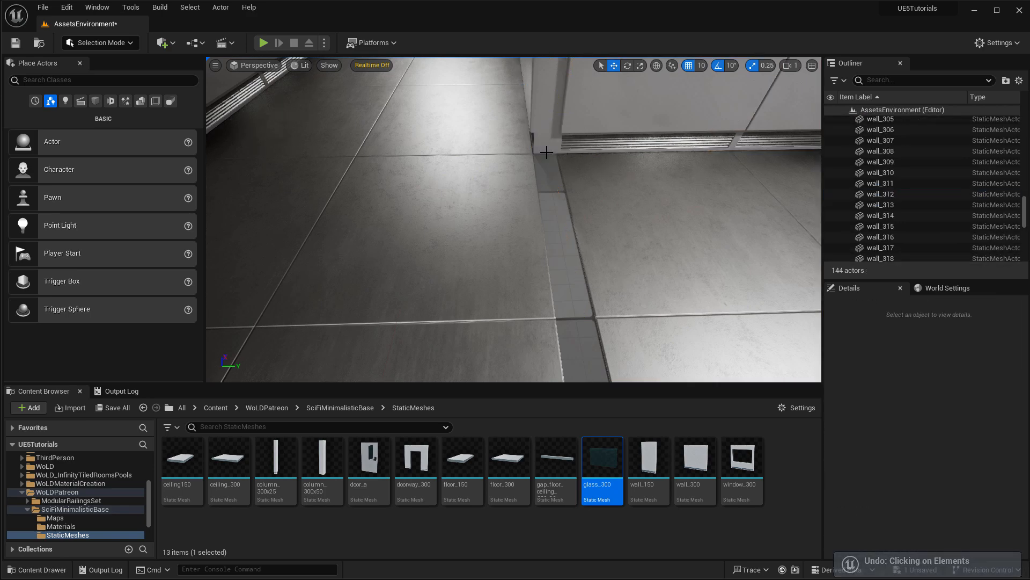
{"action": "right_click_drag", "start_coordinate": [566, 225], "coordinate": [604, 227]}
{"action": "key", "text": "Escape"}
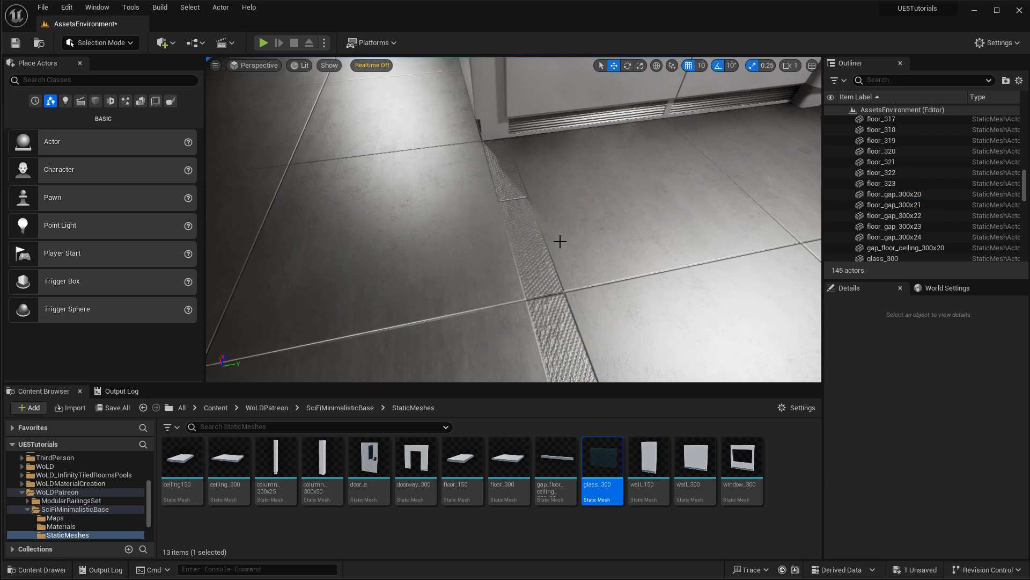
Restore the doorway column with Ctrl+Z, then check the corridor floor tile and gap strip.
{"action": "right_click_drag", "start_coordinate": [590, 209], "coordinate": [526, 209]}
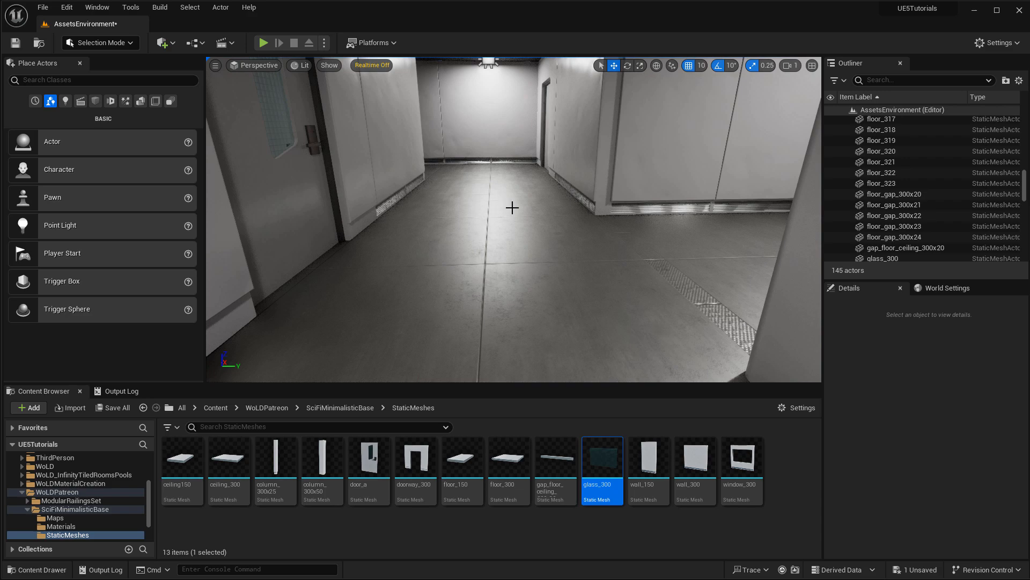
{"action": "key", "text": "ctrl+z"}
{"action": "key", "text": "ctrl+z"}
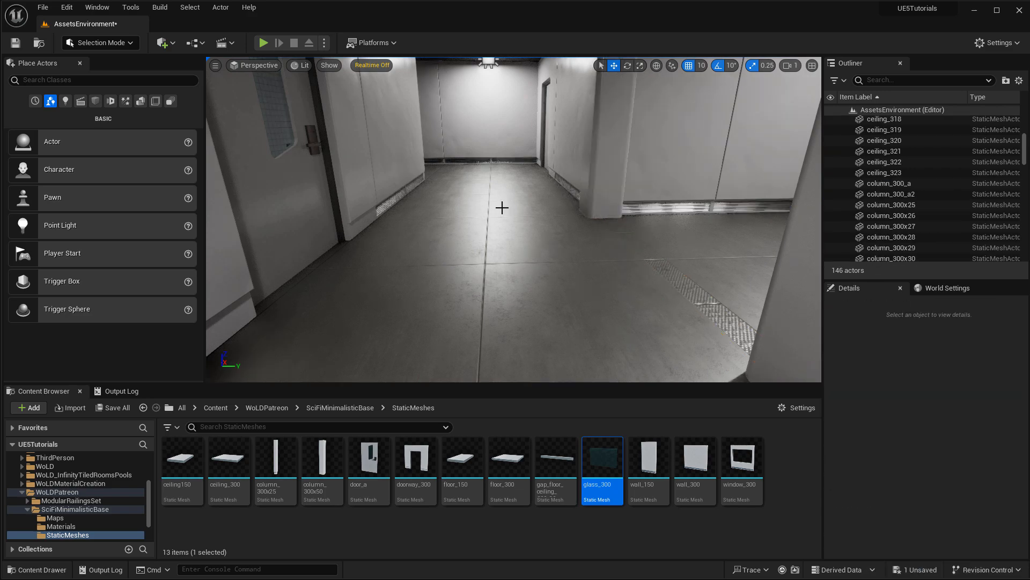
{"action": "key", "text": "s"}
{"action": "right_click_drag", "start_coordinate": [436, 282], "coordinate": [432, 236]}
{"action": "left_click", "coordinate": [414, 274]}
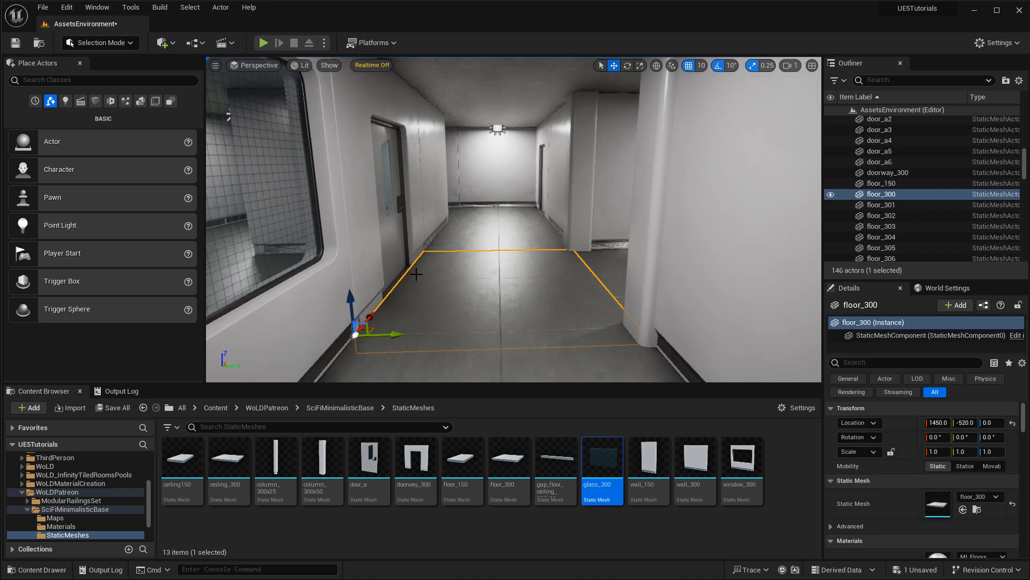
{"action": "left_click", "coordinate": [585, 265]}
{"action": "right_click_drag", "start_coordinate": [585, 266], "coordinate": [440, 254]}
{"action": "right_click_drag", "start_coordinate": [610, 276], "coordinate": [756, 270]}
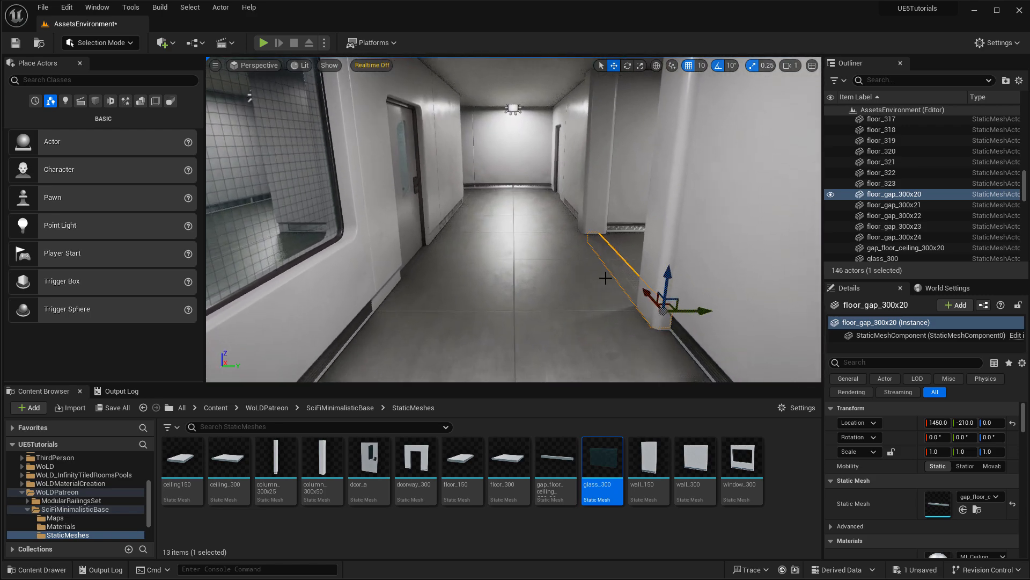
{"action": "key", "text": "Escape"}
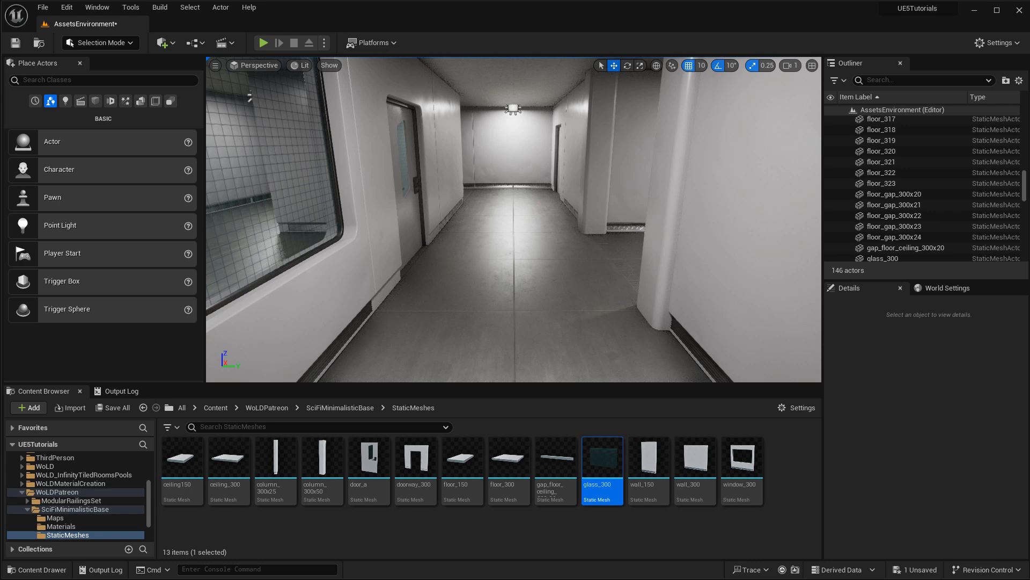
Open the M_WallsWindowsColumns material from the Materials folder.
{"action": "left_click", "coordinate": [60, 526]}
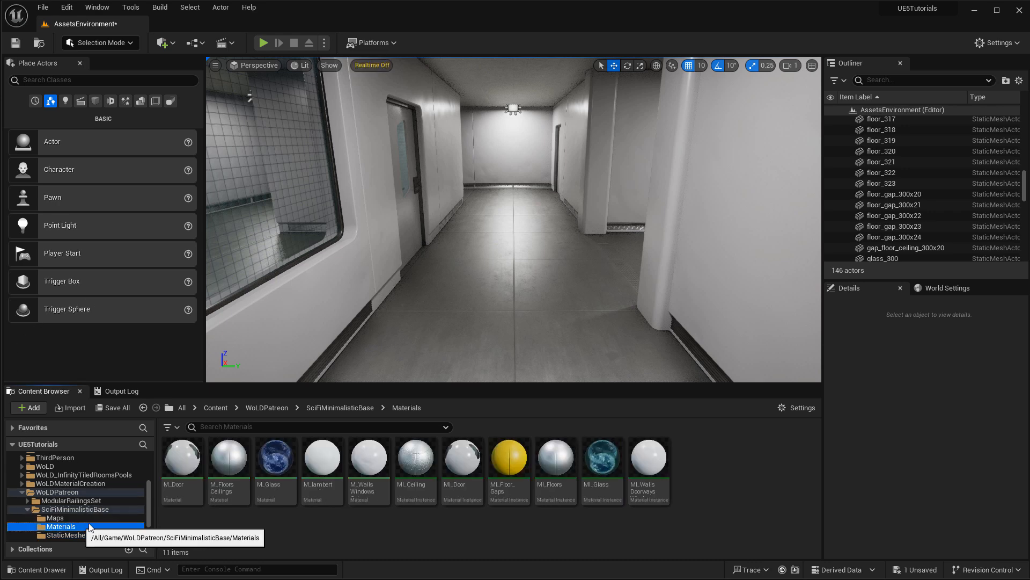
{"action": "mouse_move", "coordinate": [230, 455]}
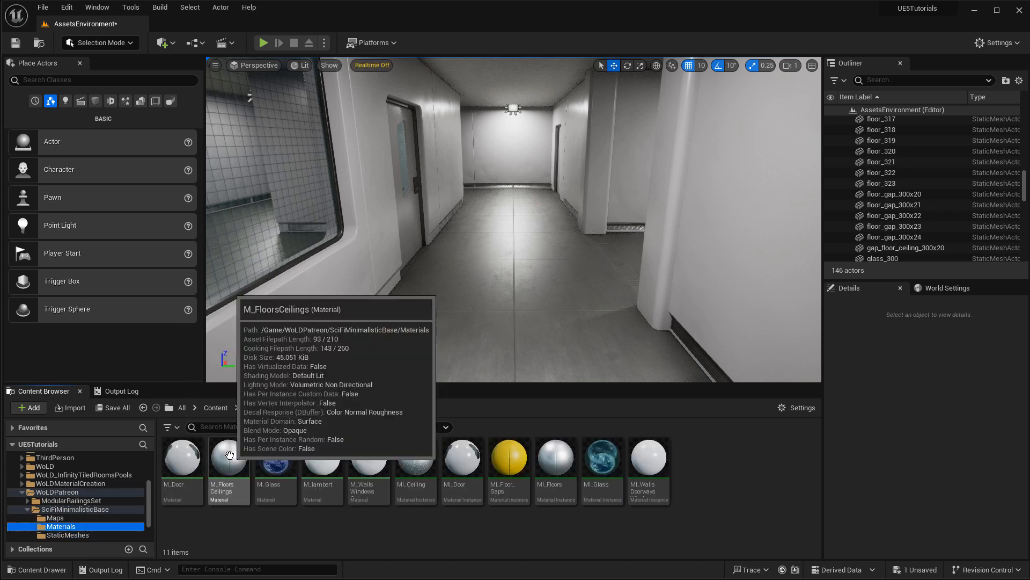
{"action": "double_click", "coordinate": [369, 457]}
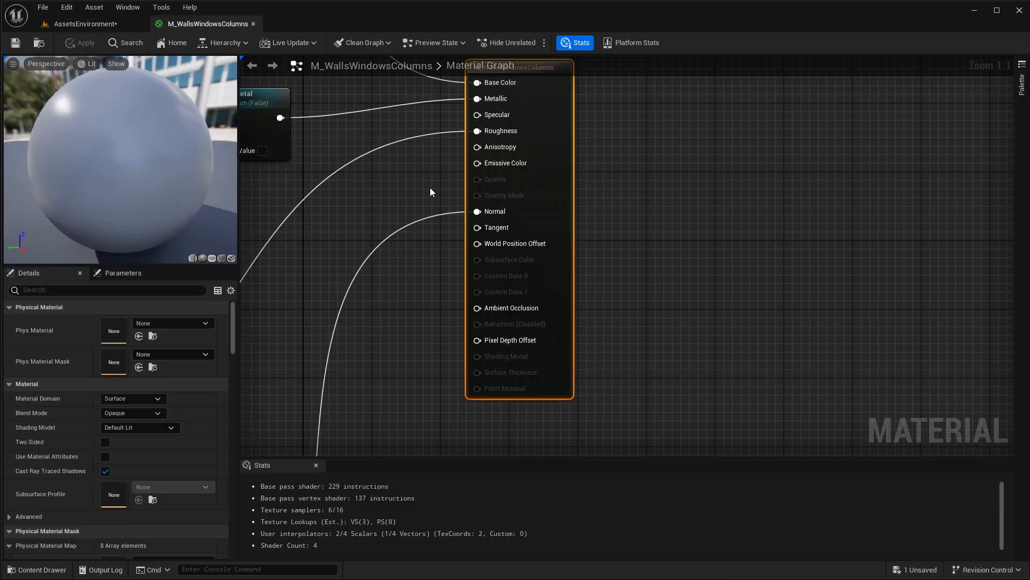
Zoom out over the material's node network, then close its editor.
{"action": "scroll", "coordinate": [685, 265], "scroll_direction": "down", "scroll_amount": 4}
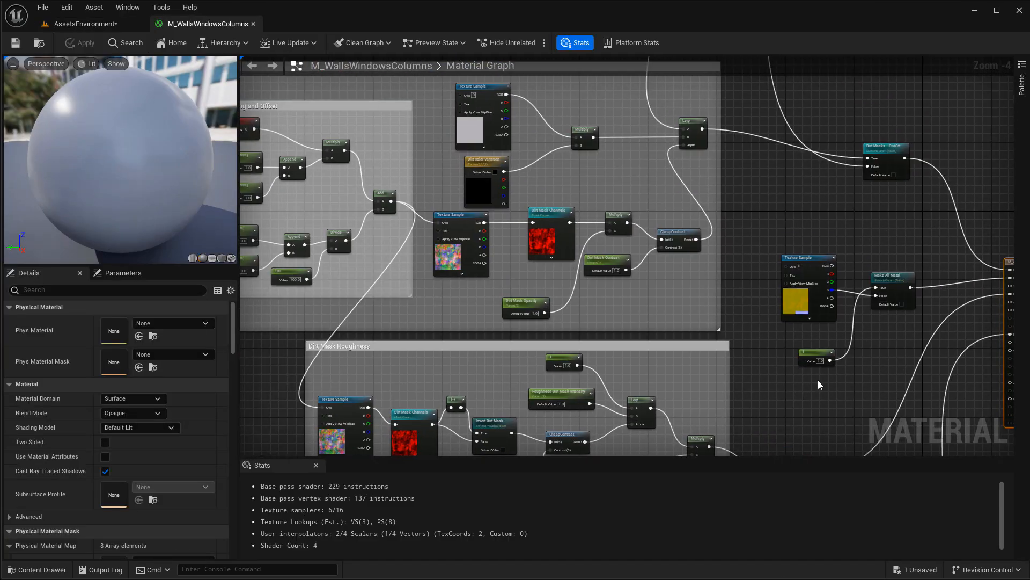
{"action": "scroll", "coordinate": [819, 379], "scroll_direction": "down", "scroll_amount": 2}
{"action": "right_click_drag", "start_coordinate": [755, 347], "coordinate": [706, 344]}
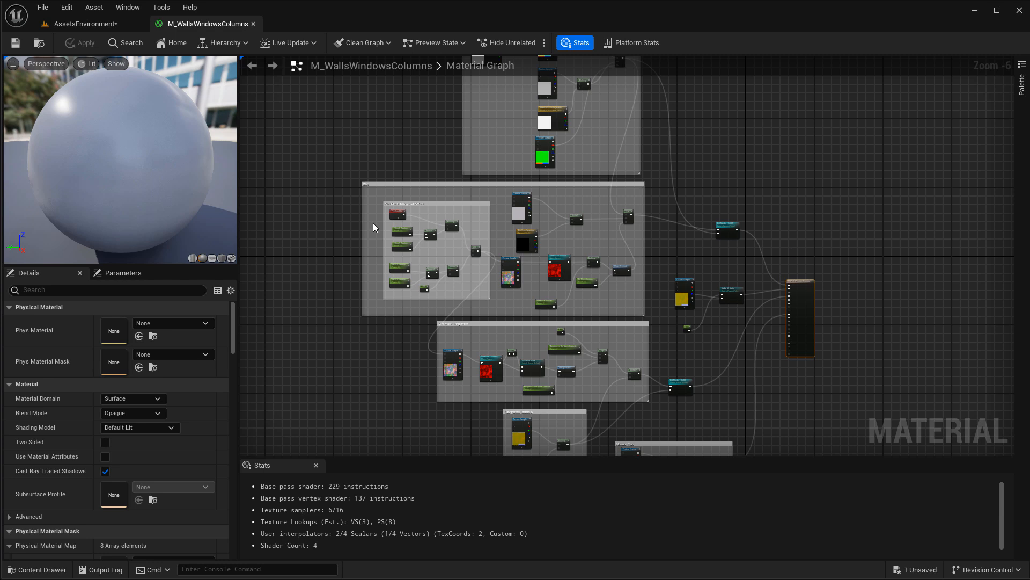
{"action": "left_click", "coordinate": [253, 24]}
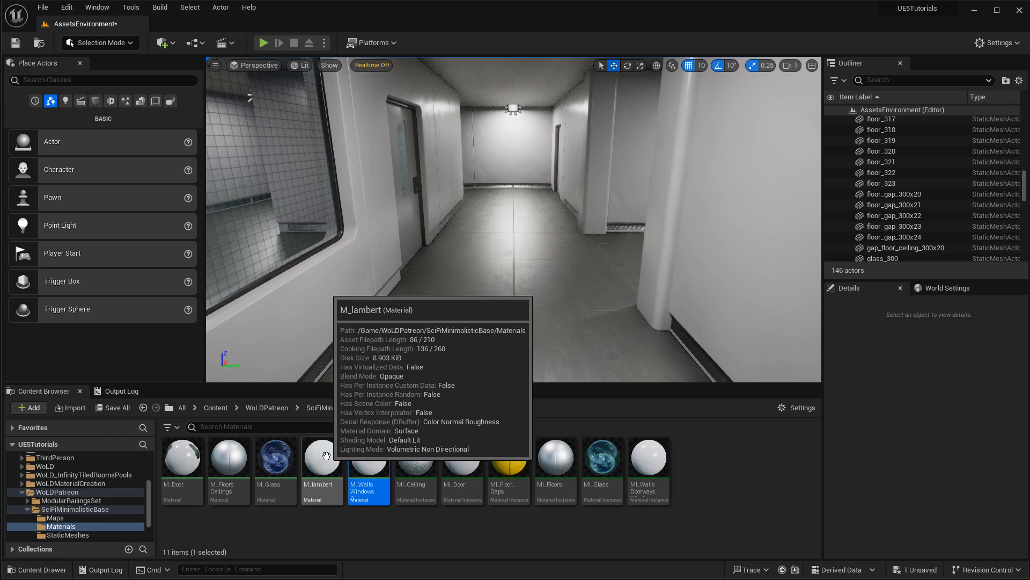
{"action": "left_click_drag", "start_coordinate": [326, 455], "coordinate": [471, 296]}
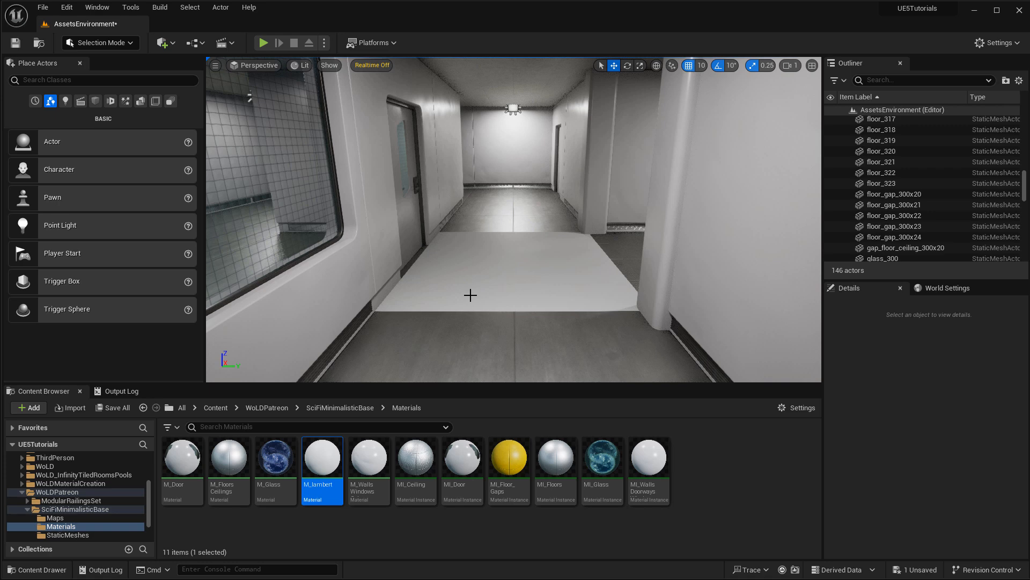
{"action": "left_click_drag", "start_coordinate": [471, 295], "coordinate": [310, 477]}
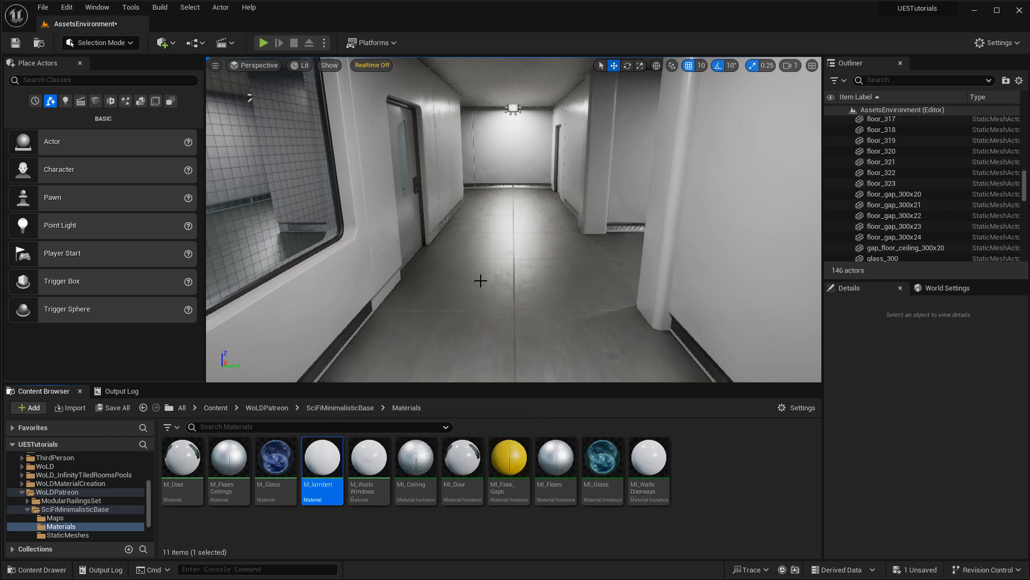
{"action": "left_click", "coordinate": [480, 281]}
{"action": "key", "text": "ctrl+z"}
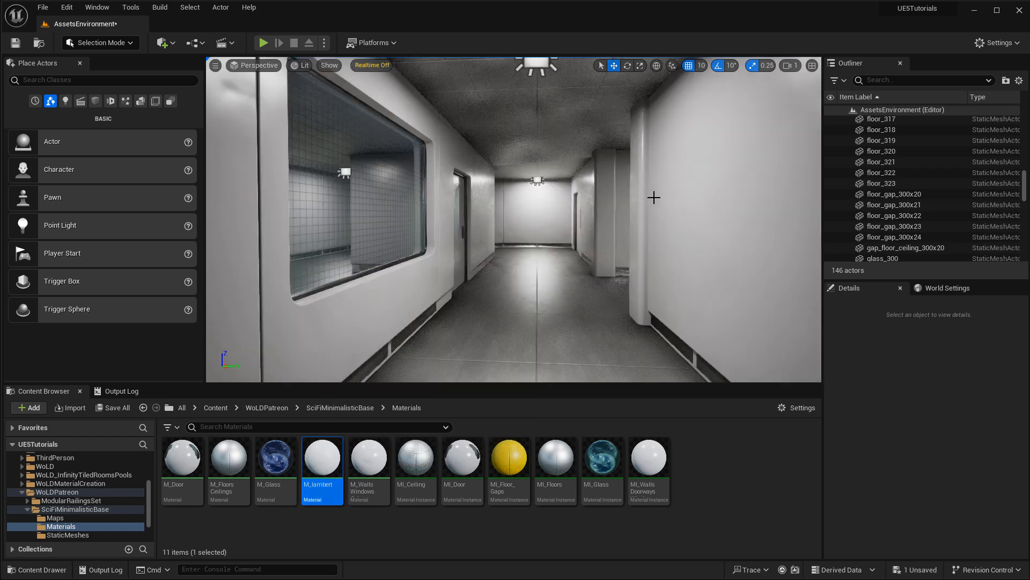
{"action": "right_click_drag", "start_coordinate": [654, 196], "coordinate": [667, 113]}
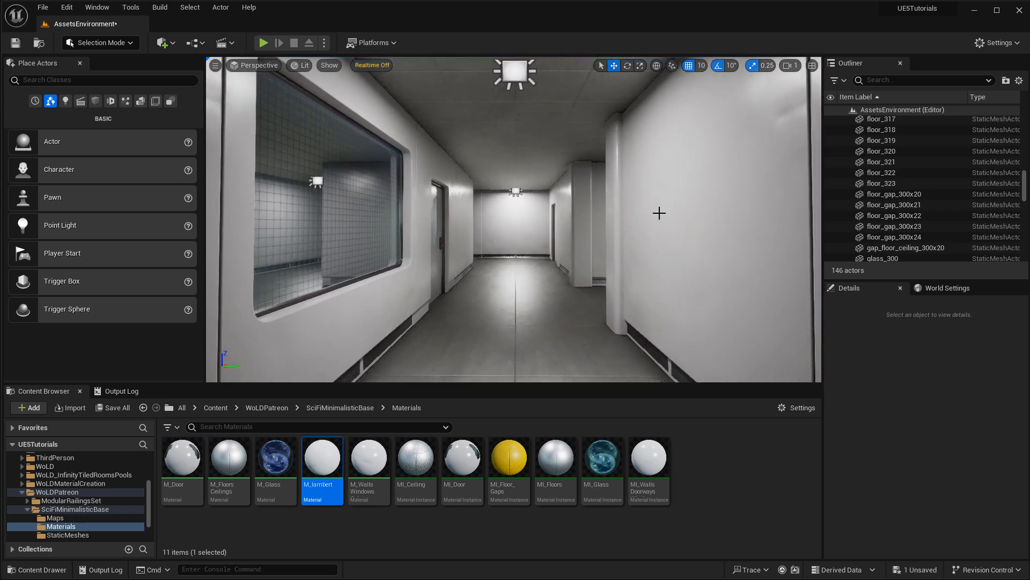
{"action": "right_click_drag", "start_coordinate": [658, 222], "coordinate": [587, 214]}
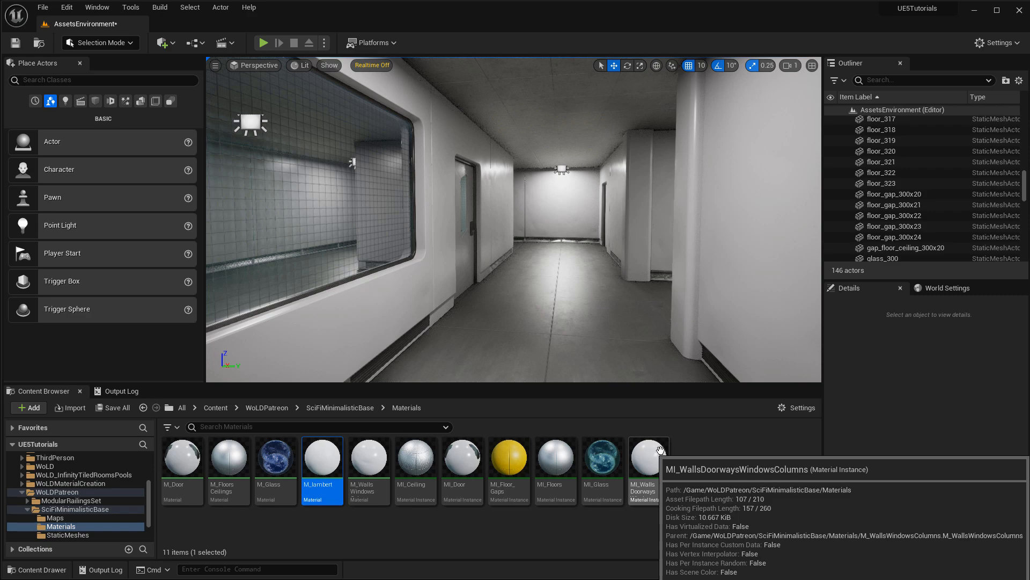
Open MI_WallsDoorwaysWindowsColumns, go immersive with F11, and widen the Details name column.
{"action": "double_click", "coordinate": [649, 459]}
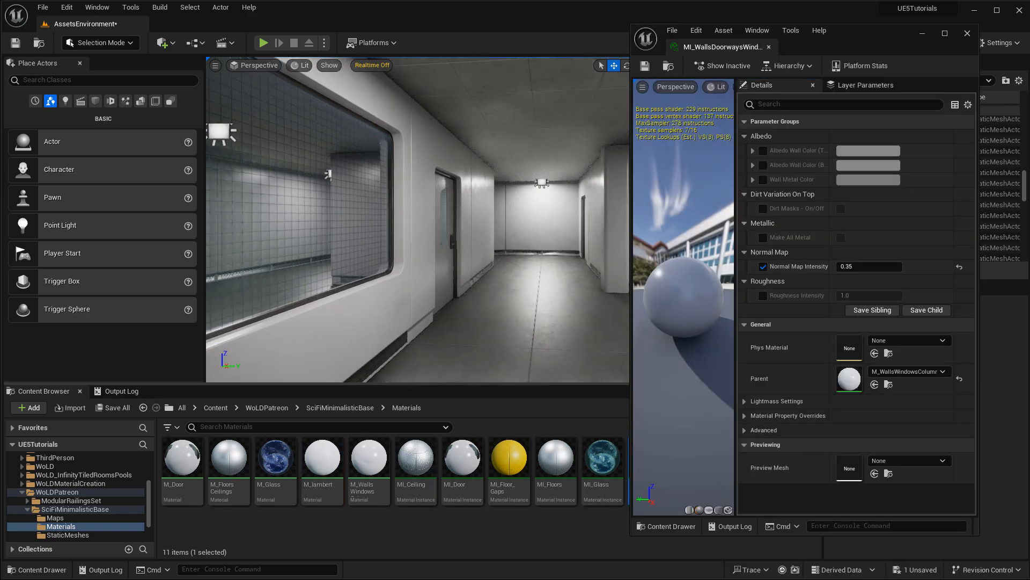
{"action": "key", "text": "F11"}
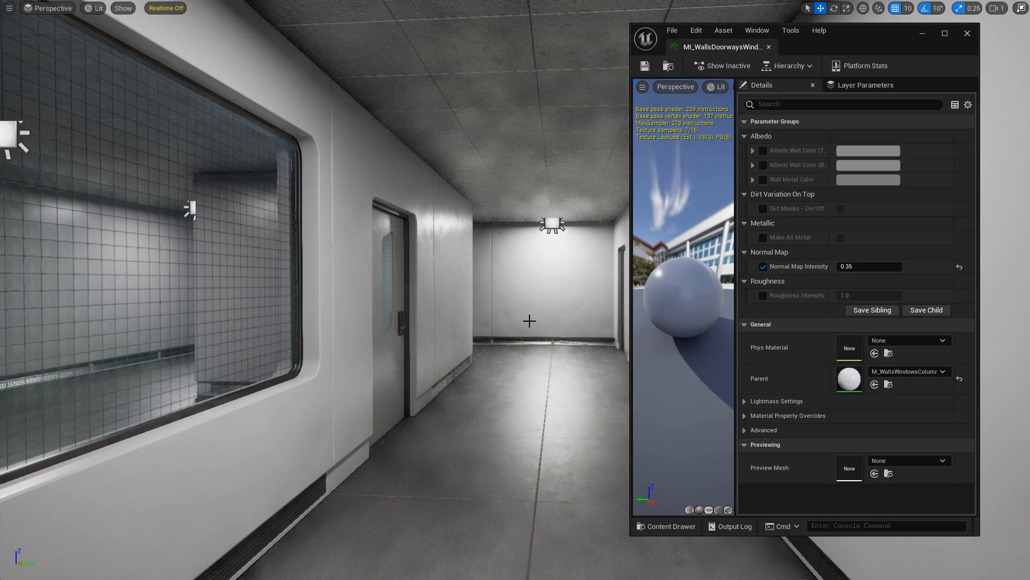
{"action": "right_click_drag", "start_coordinate": [506, 313], "coordinate": [547, 315]}
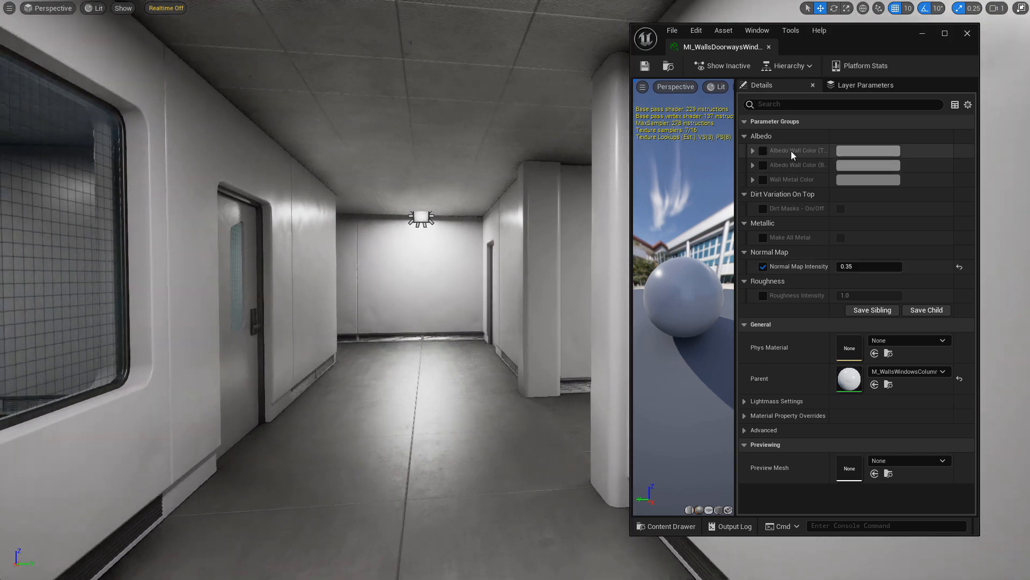
{"action": "left_click_drag", "start_coordinate": [830, 161], "coordinate": [855, 161]}
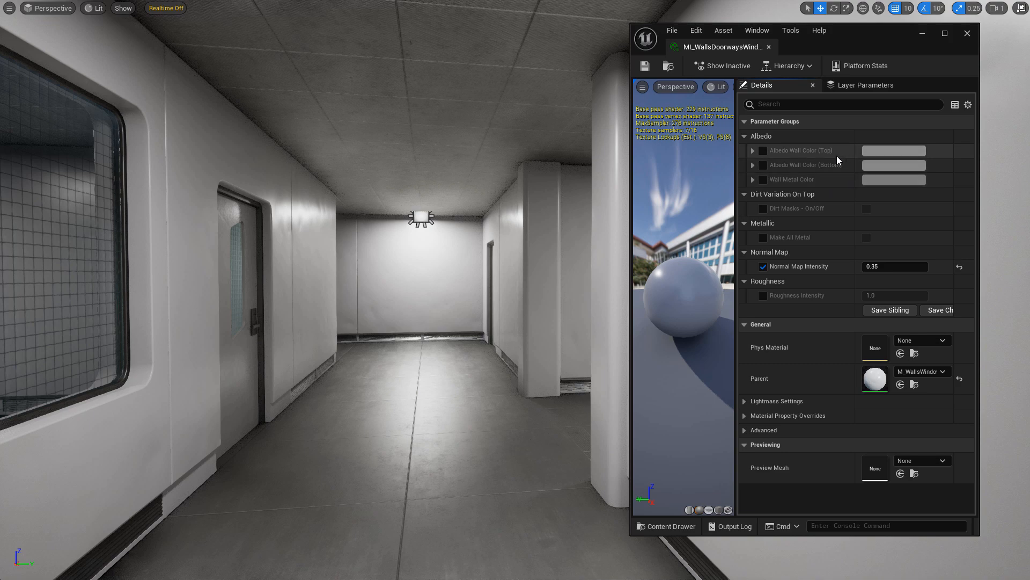
Fly around the corridor to view the pillar, wired-glass window and door.
{"action": "right_click_drag", "start_coordinate": [534, 217], "coordinate": [519, 381]}
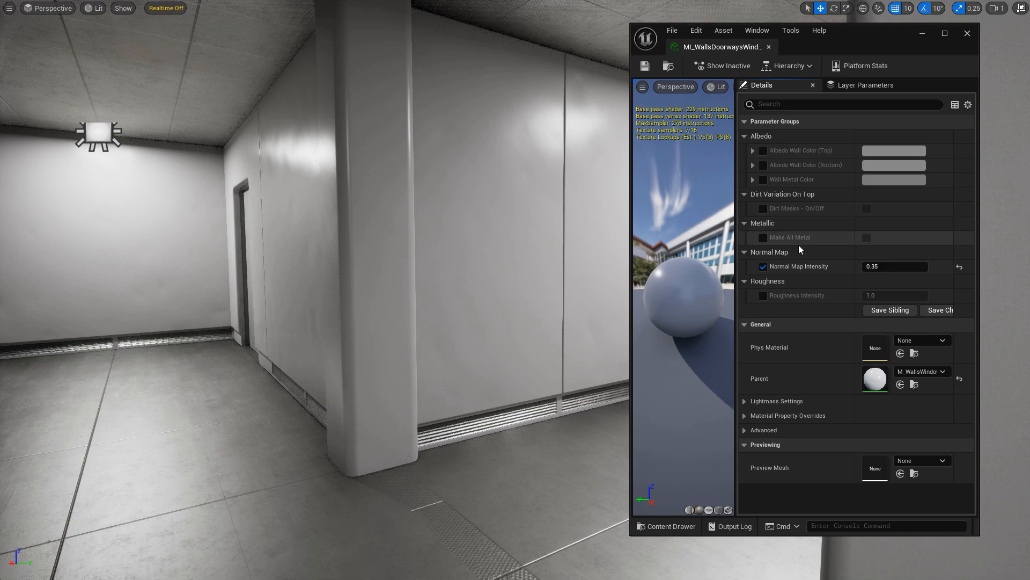
{"action": "right_click_drag", "start_coordinate": [551, 241], "coordinate": [552, 218]}
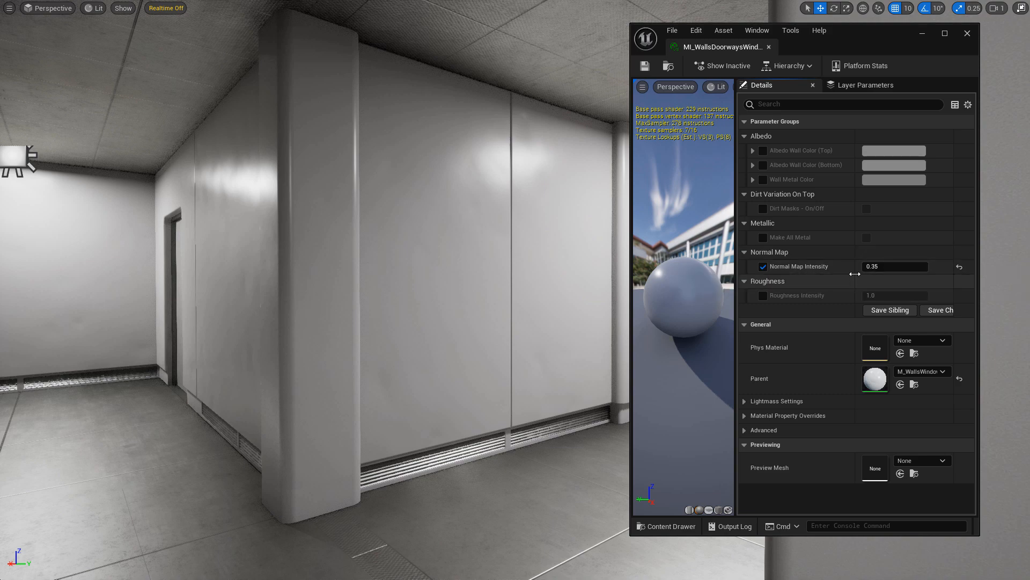
{"action": "key", "text": "s"}
{"action": "right_click_drag", "start_coordinate": [437, 227], "coordinate": [430, 226]}
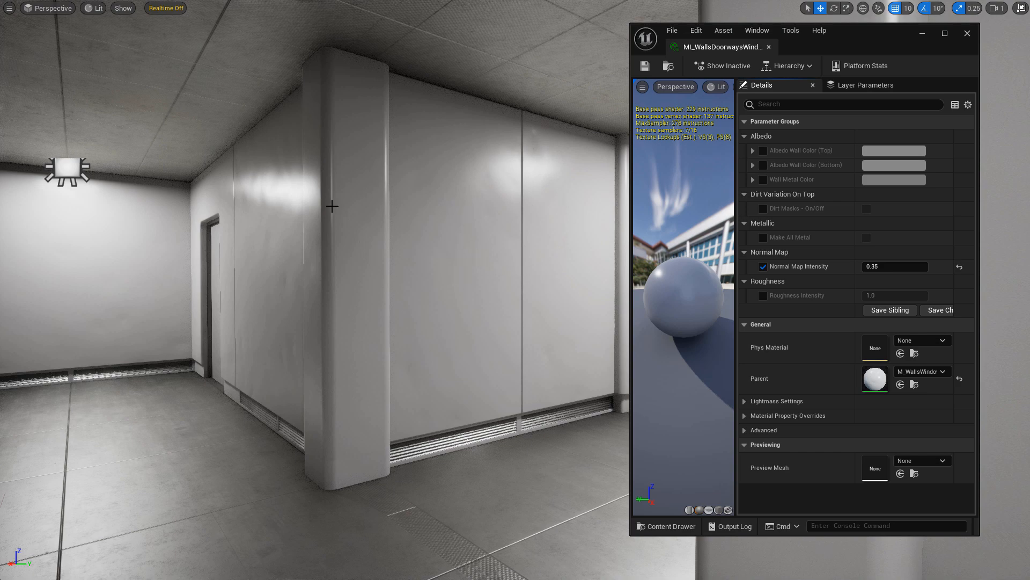
{"action": "key", "text": "w"}
{"action": "right_click_drag", "start_coordinate": [522, 263], "coordinate": [376, 258]}
{"action": "key", "text": "s"}
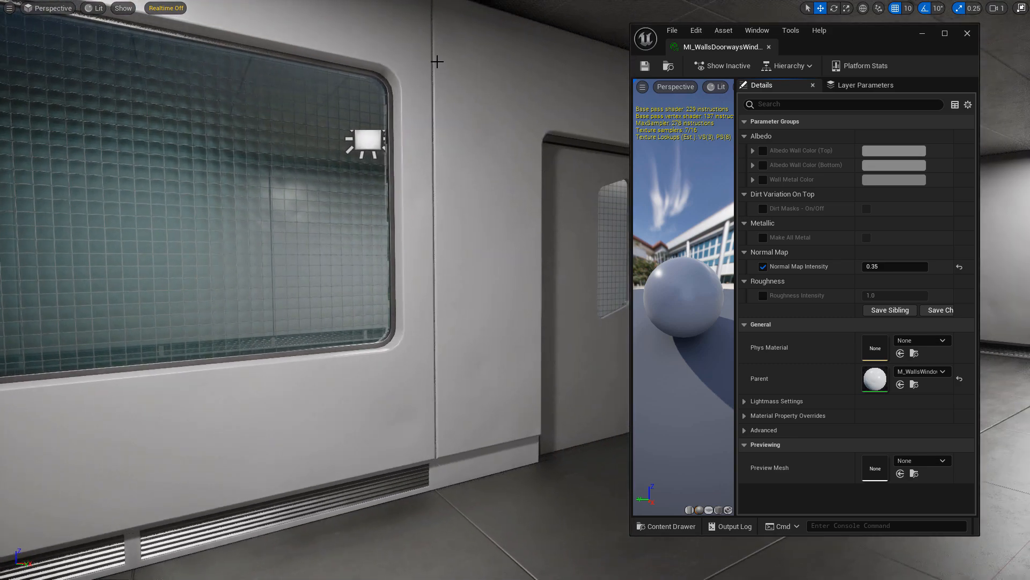
Scrub Normal Map Intensity up and down to compare wall bumpiness.
{"action": "key", "text": "w"}
{"action": "right_click_drag", "start_coordinate": [440, 79], "coordinate": [697, 156]}
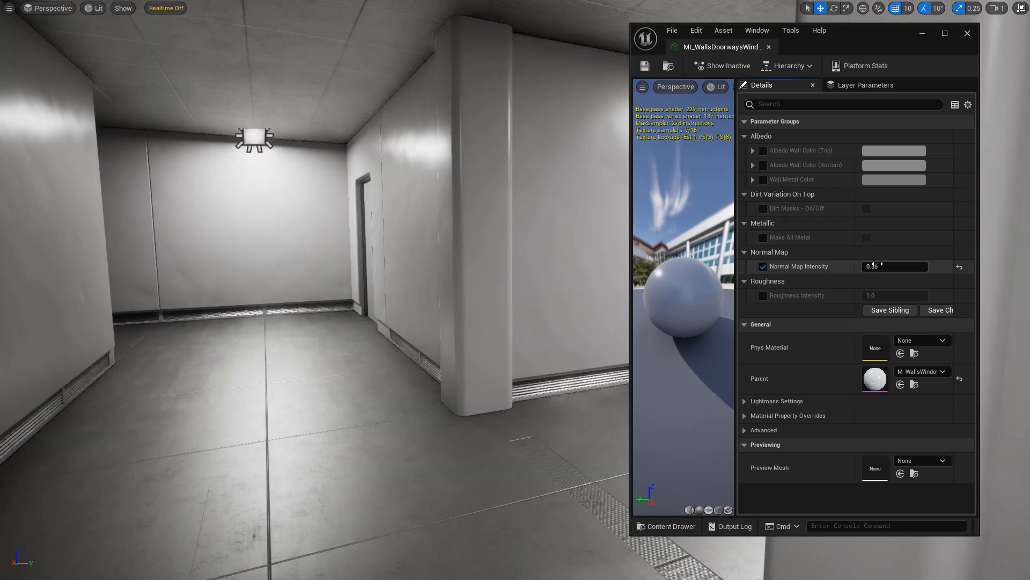
{"action": "left_click_drag", "start_coordinate": [884, 268], "coordinate": [939, 267]}
{"action": "left_click_drag", "start_coordinate": [939, 267], "coordinate": [934, 267]}
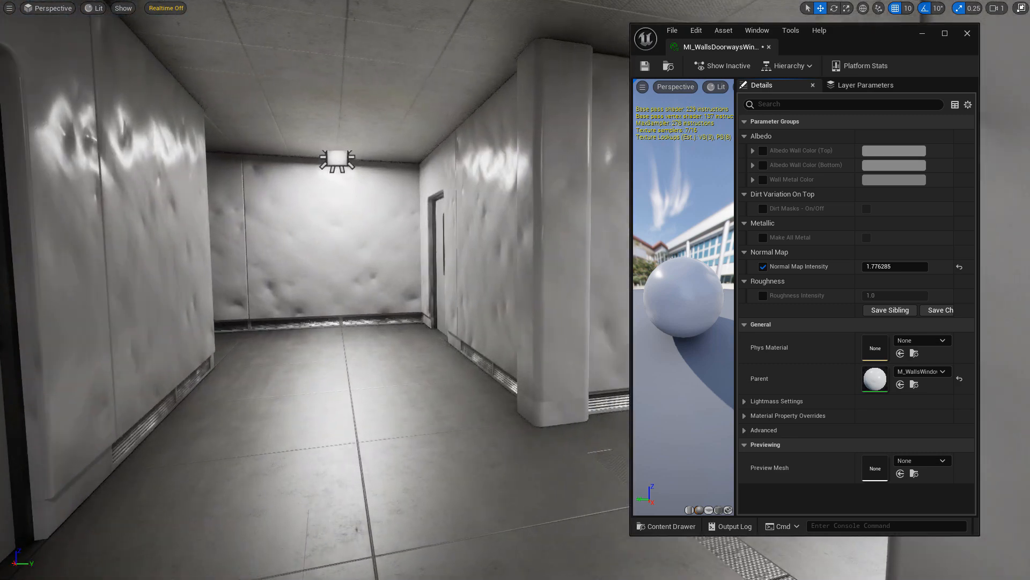
{"action": "left_click_drag", "start_coordinate": [878, 267], "coordinate": [815, 267]}
{"action": "left_click_drag", "start_coordinate": [886, 267], "coordinate": [900, 264]}
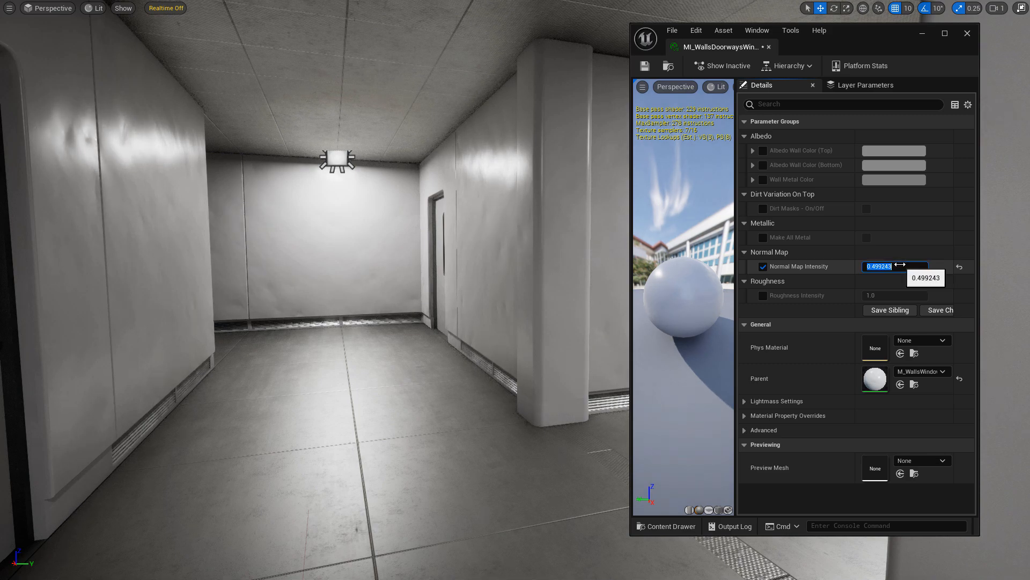
Enter a Normal Map Intensity of 0, then settle on 0.3.
{"action": "type", "text": "0"}
{"action": "key", "text": "Return"}
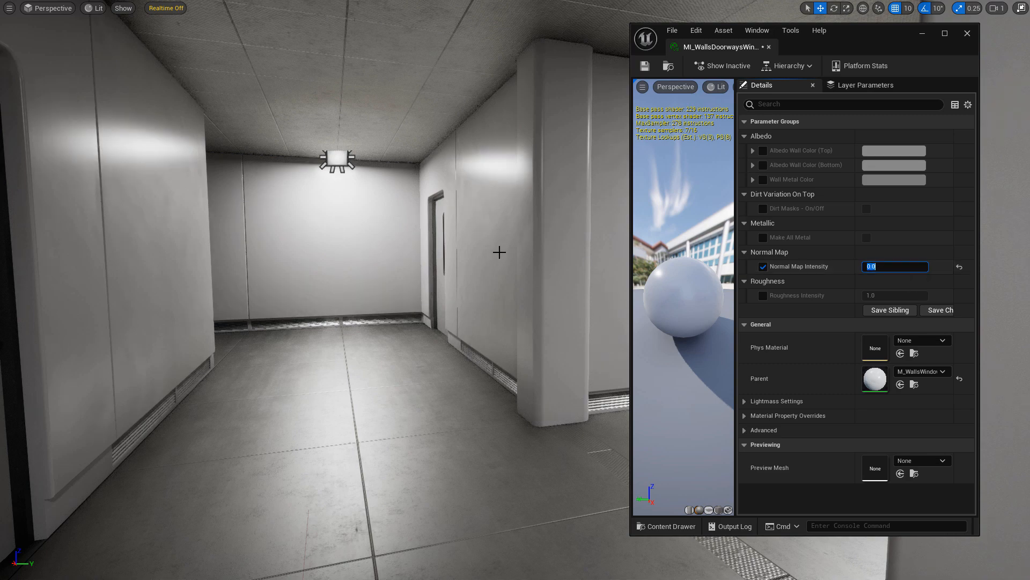
{"action": "left_click", "coordinate": [875, 266]}
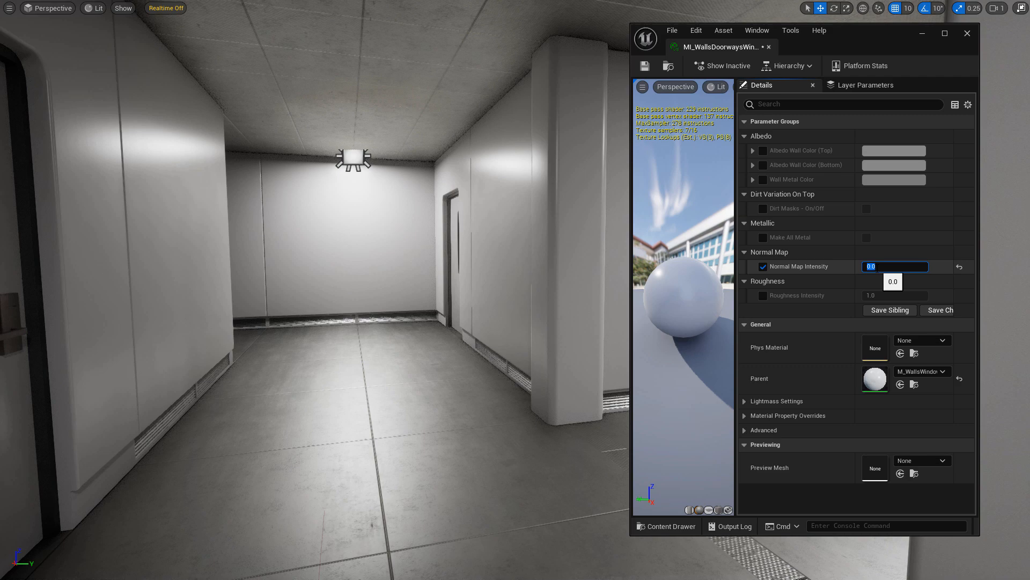
{"action": "type", "text": ".3"}
{"action": "key", "text": "Return"}
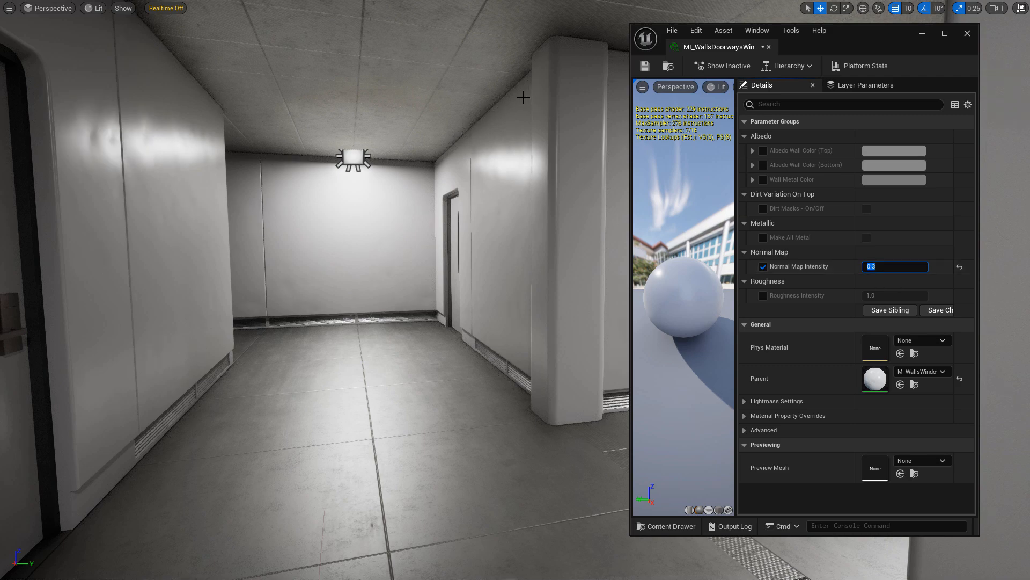
Try Roughness Intensity at 0.88 and higher on the walls, then reset it to default.
{"action": "left_click", "coordinate": [762, 296]}
{"action": "left_click", "coordinate": [890, 295]}
{"action": "type", "text": "0.88"}
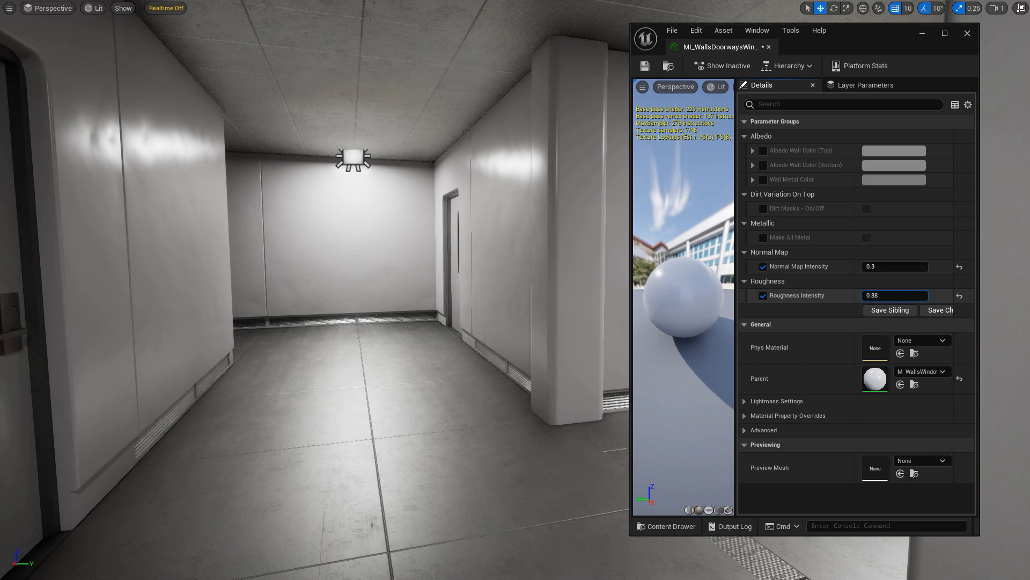
{"action": "left_click_drag", "start_coordinate": [891, 296], "coordinate": [918, 296]}
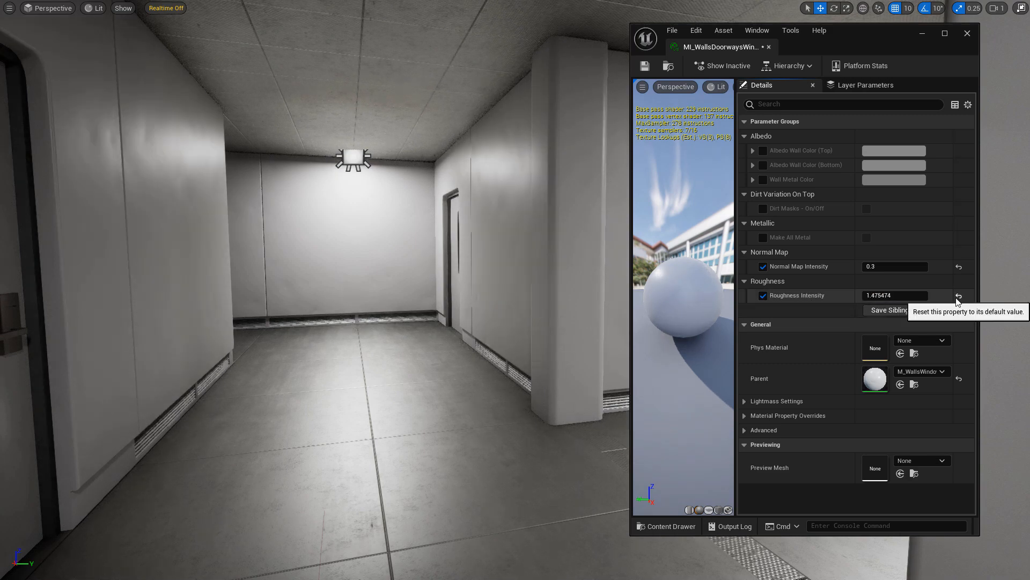
{"action": "left_click", "coordinate": [958, 297]}
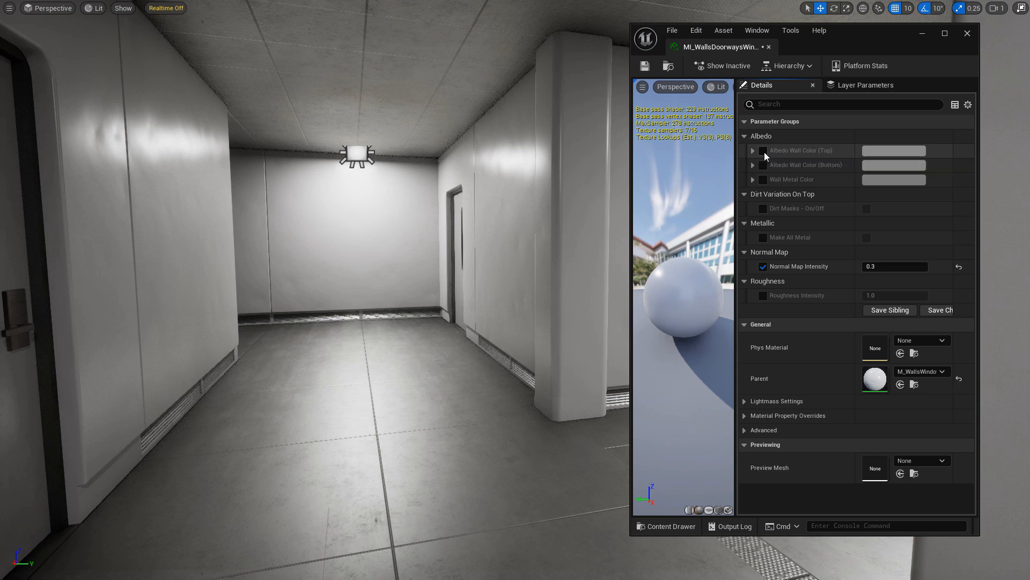
Enable the Albedo Wall Color (Top) and (Bottom) overrides.
{"action": "left_click", "coordinate": [763, 151]}
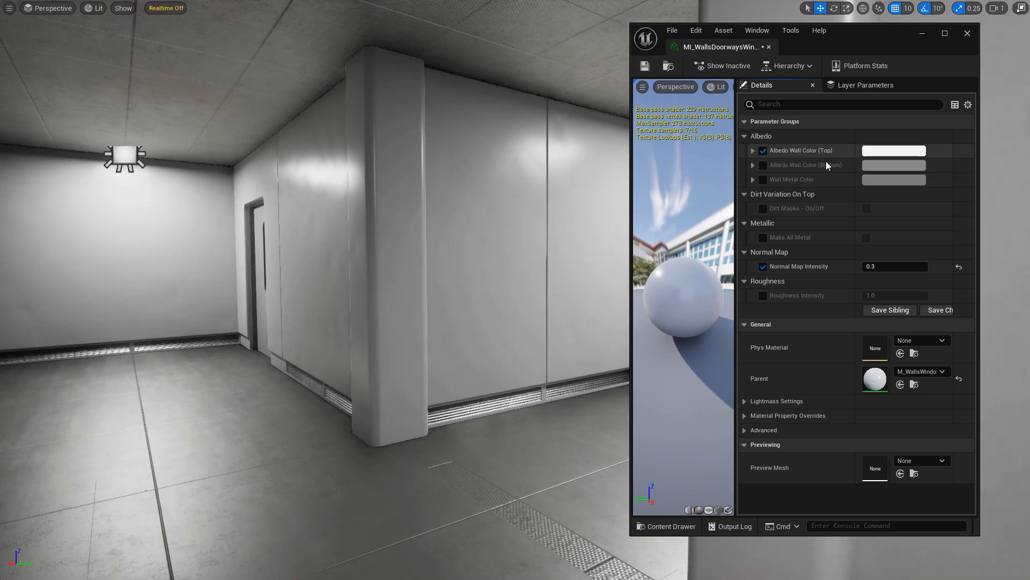
{"action": "left_click", "coordinate": [763, 166]}
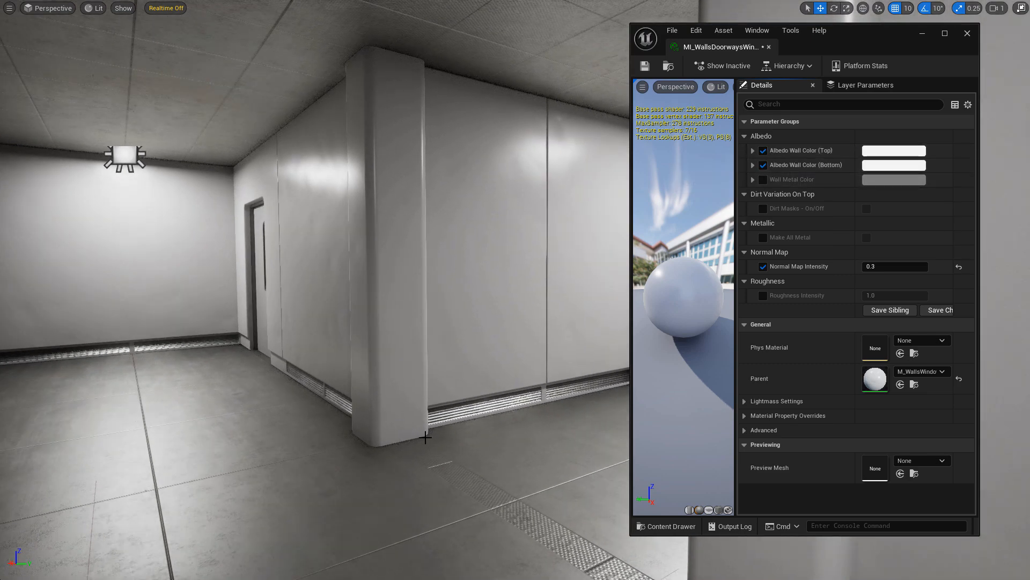
{"action": "right_click_drag", "start_coordinate": [385, 488], "coordinate": [378, 468]}
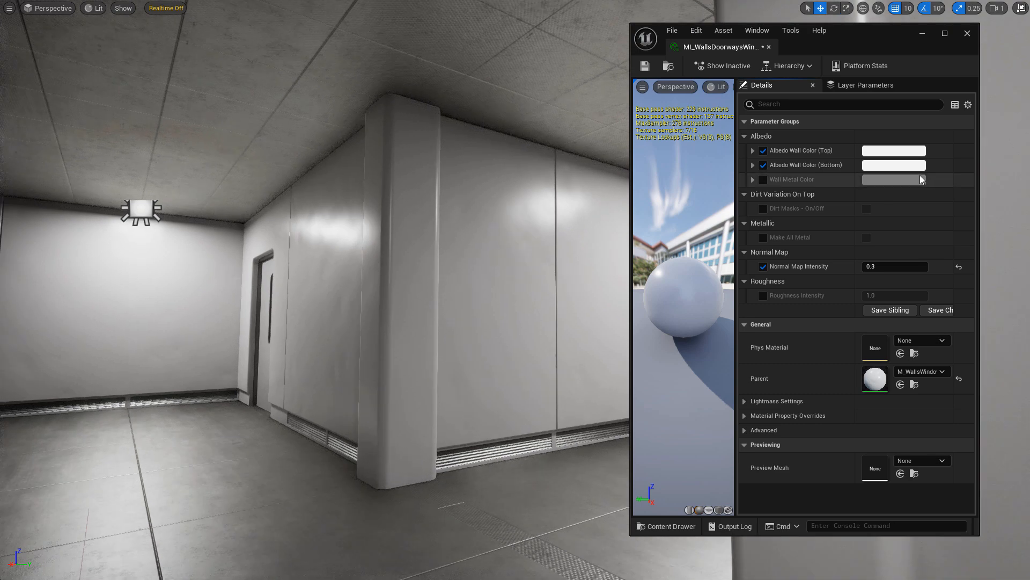
Set Albedo Wall Color (Bottom) to light blue after trying a red tint.
{"action": "left_click", "coordinate": [894, 166]}
{"action": "left_click", "coordinate": [787, 238]}
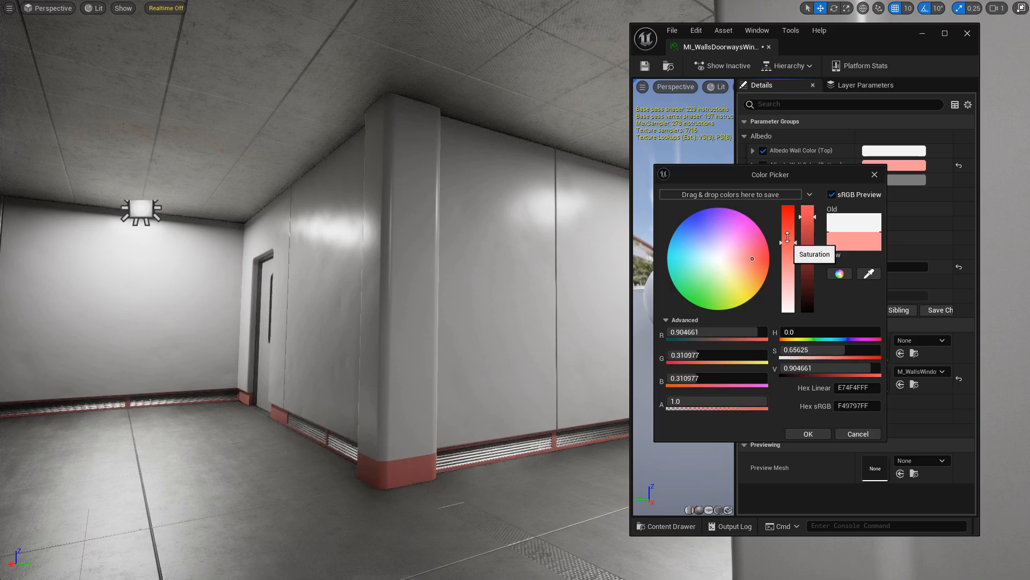
{"action": "left_click_drag", "start_coordinate": [788, 236], "coordinate": [788, 216]}
{"action": "right_click_drag", "start_coordinate": [539, 440], "coordinate": [543, 465]}
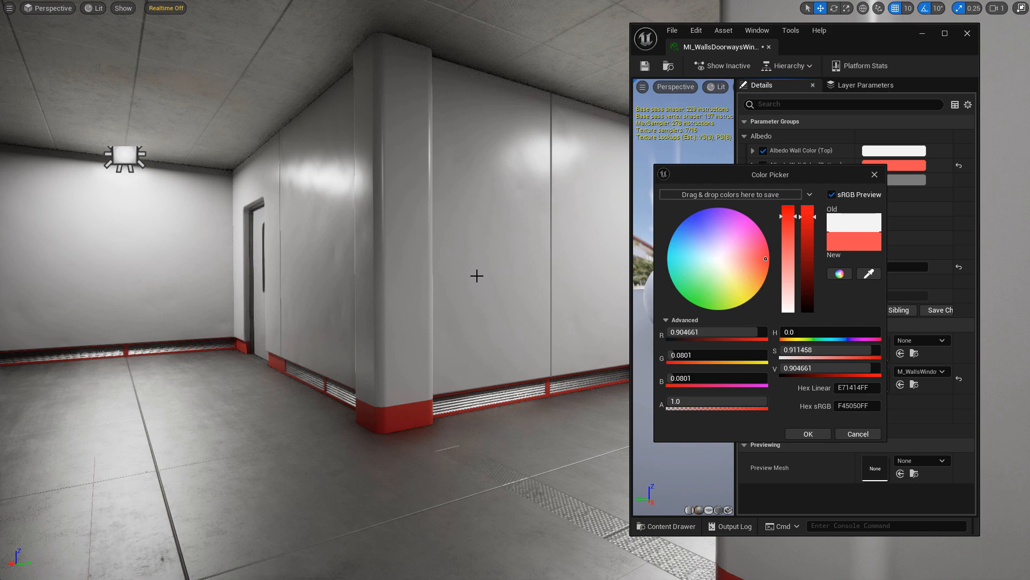
{"action": "right_click_drag", "start_coordinate": [477, 275], "coordinate": [480, 311]}
{"action": "key", "text": "w"}
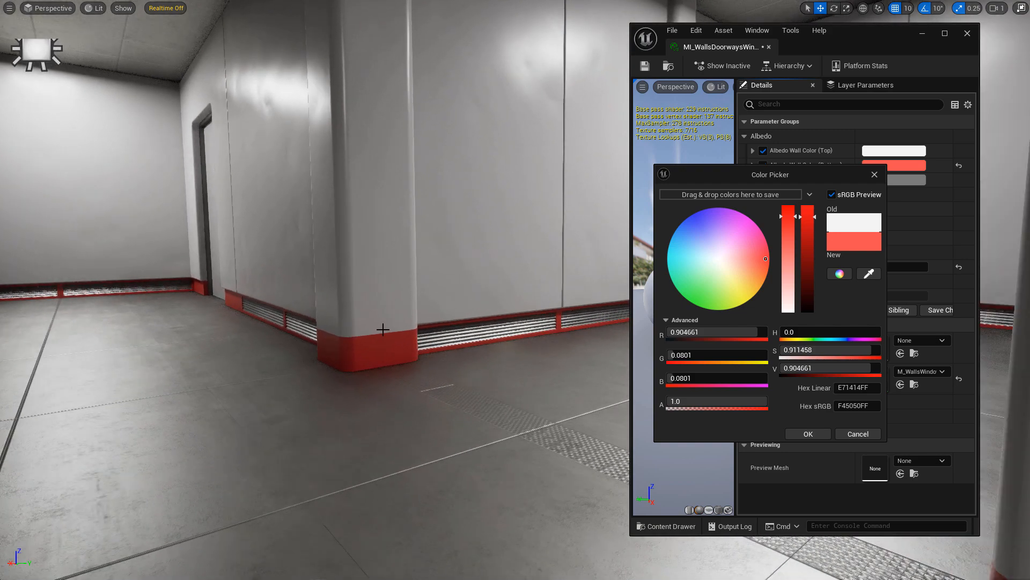
{"action": "right_click_drag", "start_coordinate": [430, 282], "coordinate": [469, 278]}
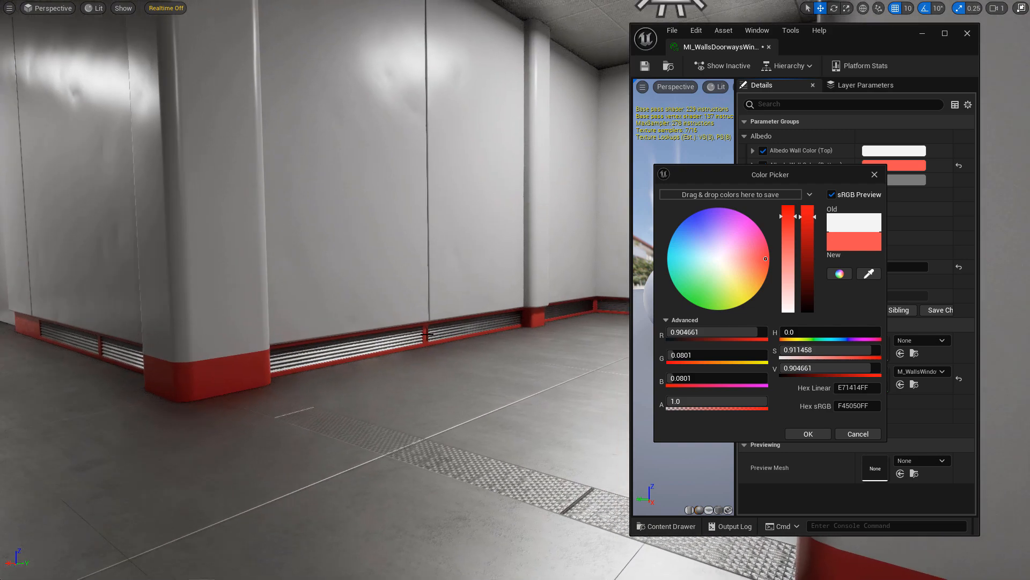
{"action": "right_click_drag", "start_coordinate": [427, 336], "coordinate": [431, 362]}
{"action": "key", "text": "w"}
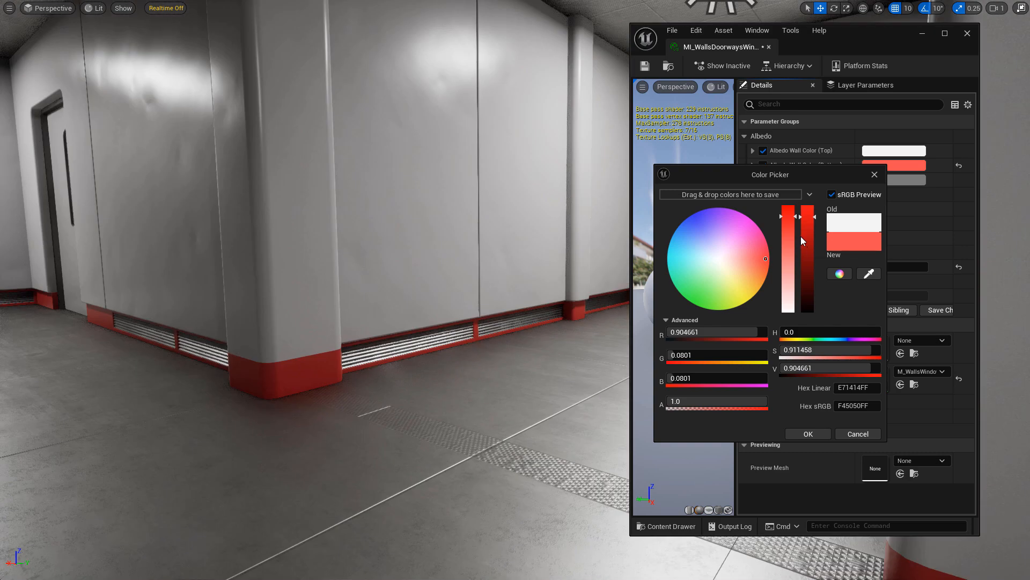
{"action": "mouse_move", "coordinate": [802, 232]}
{"action": "left_mouse_down"}
{"action": "mouse_move", "coordinate": [802, 259]}
{"action": "mouse_move", "coordinate": [802, 226]}
{"action": "left_mouse_up"}
{"action": "left_click_drag", "start_coordinate": [708, 225], "coordinate": [684, 249]}
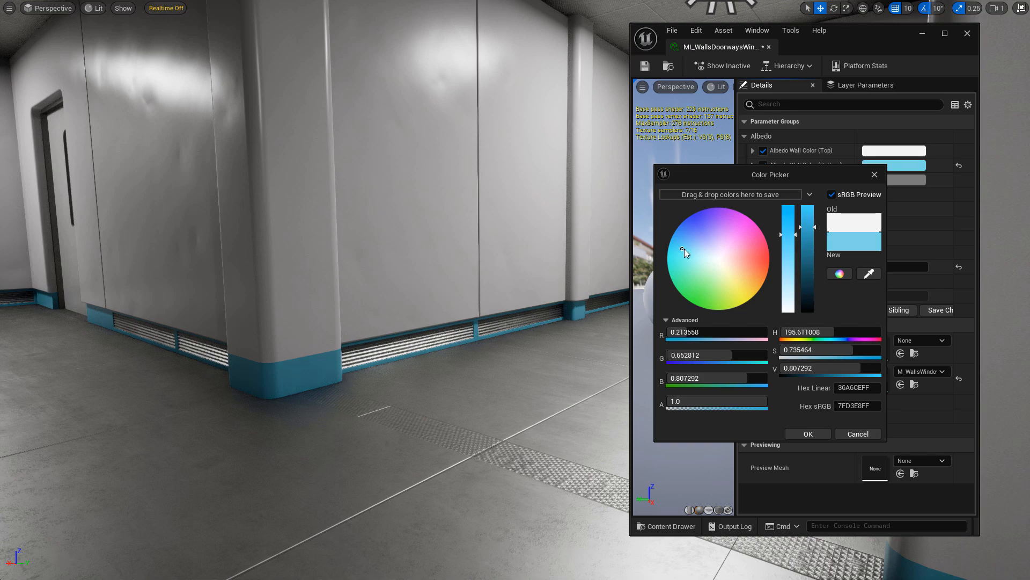
{"action": "left_click", "coordinate": [809, 434]}
Make Albedo Wall Color (Top) orange (sRGB F49F71FF).
{"action": "left_click", "coordinate": [902, 151]}
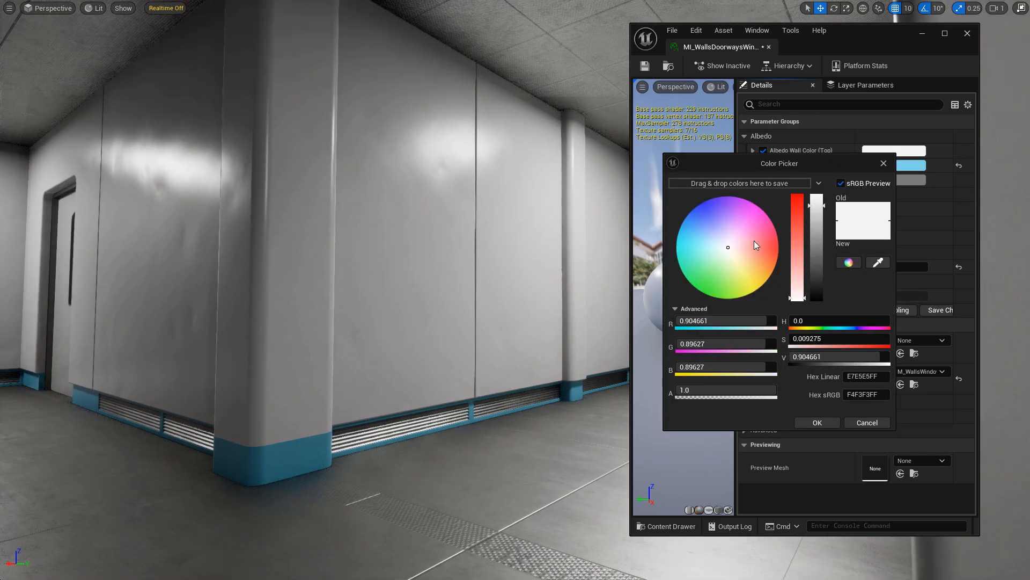
{"action": "left_click_drag", "start_coordinate": [754, 241], "coordinate": [768, 259]}
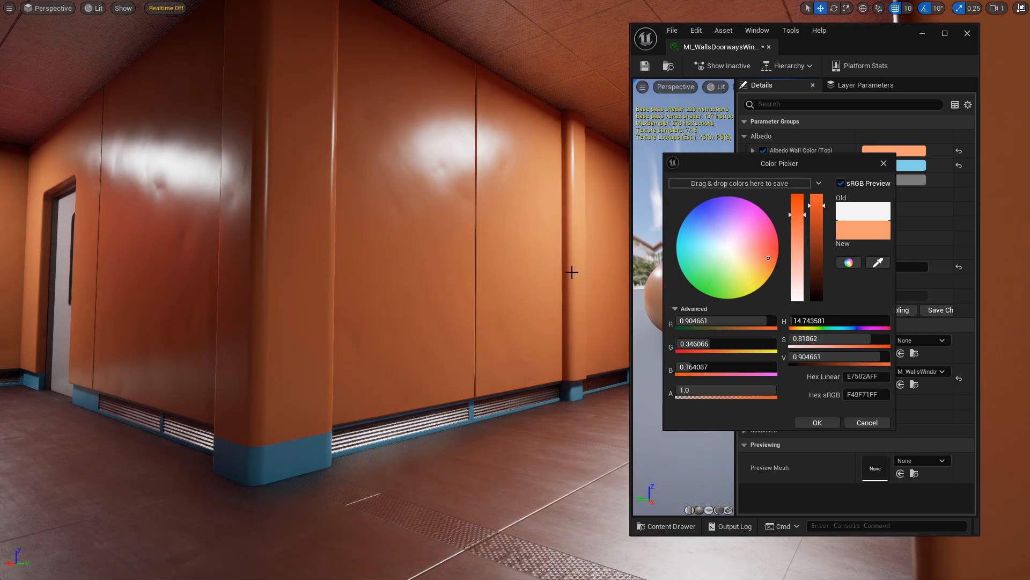
{"action": "right_click_drag", "start_coordinate": [540, 272], "coordinate": [591, 272]}
{"action": "right_click_drag", "start_coordinate": [457, 343], "coordinate": [371, 343]}
Confirm the orange top colour and try the Make All Metal override on the walls.
{"action": "left_click", "coordinate": [814, 422]}
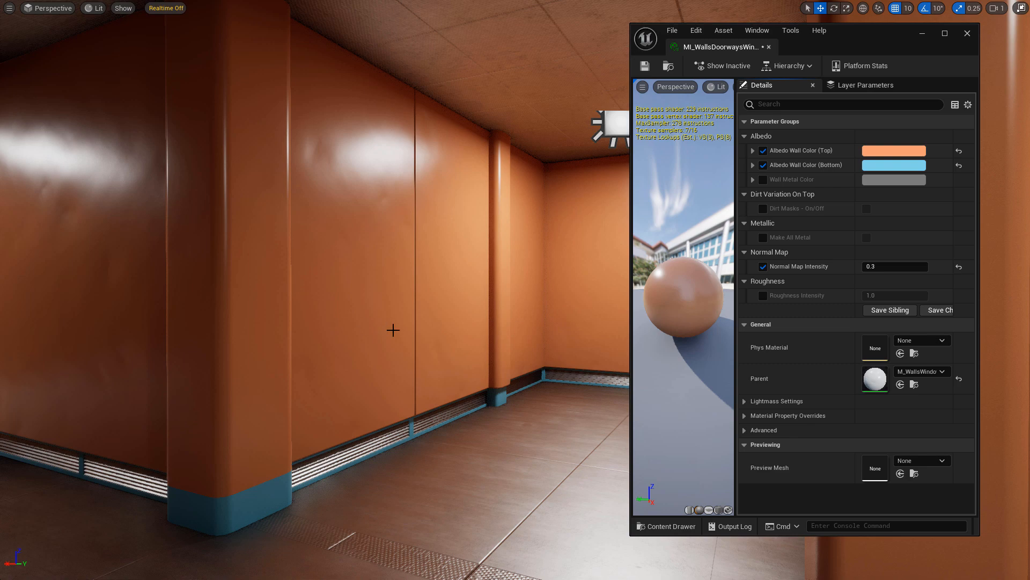
{"action": "right_click_drag", "start_coordinate": [407, 331], "coordinate": [387, 271]}
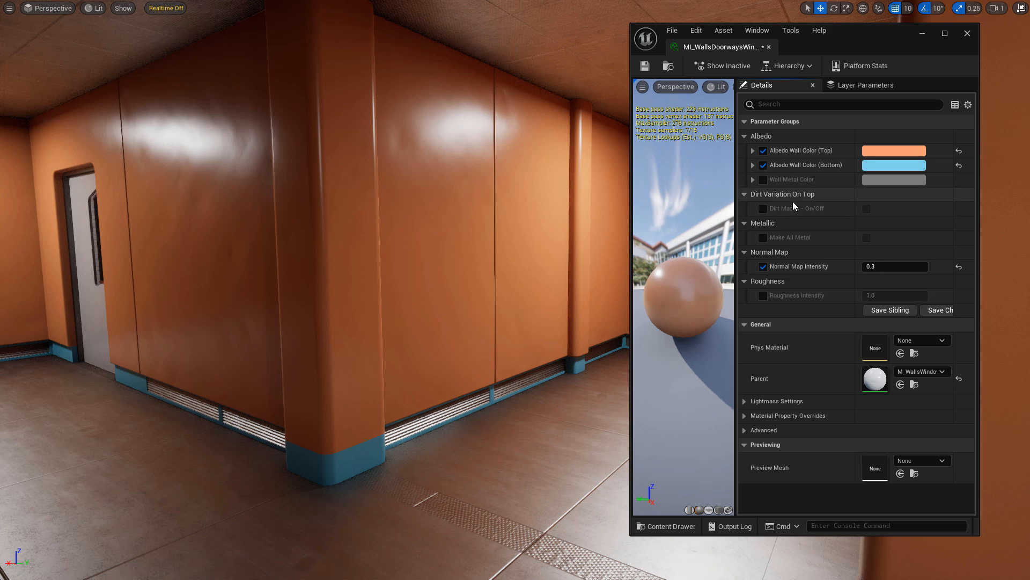
{"action": "left_click", "coordinate": [763, 237]}
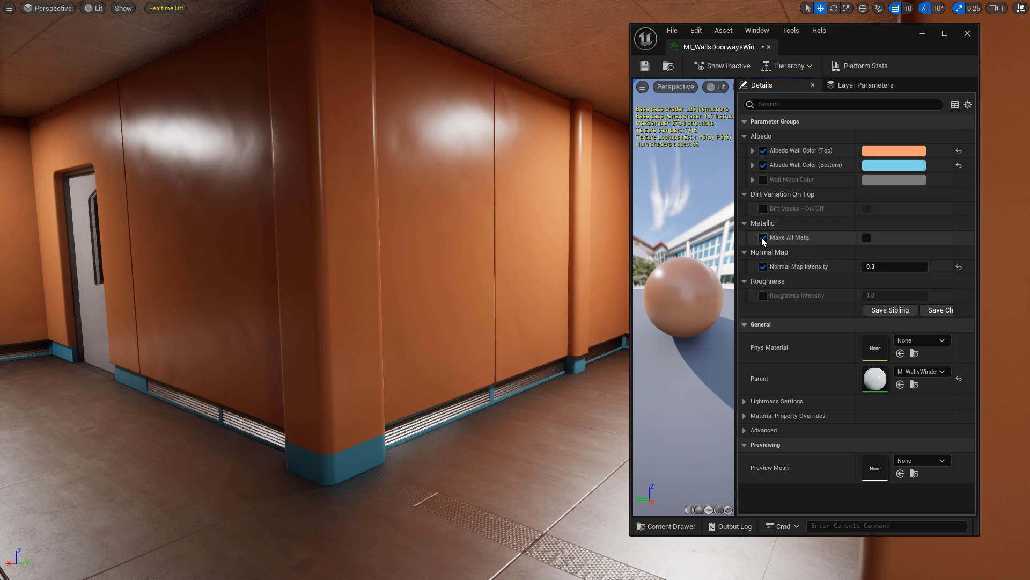
{"action": "left_click", "coordinate": [866, 237]}
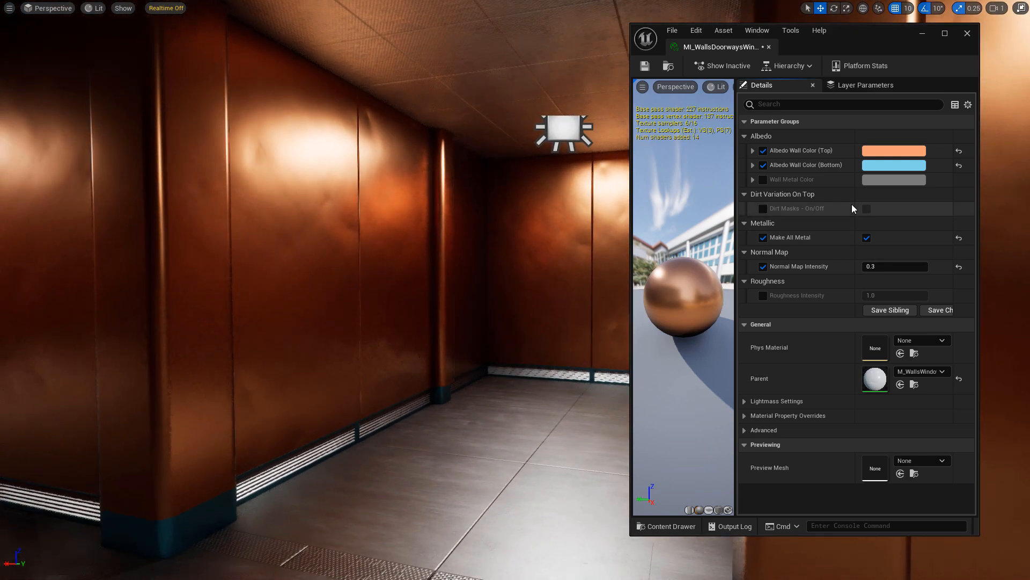
Set Albedo Wall Color (Top) to pale off-white (FBF3ECFF) and turn Make All Metal off.
{"action": "left_click", "coordinate": [888, 151]}
{"action": "left_click_drag", "start_coordinate": [748, 253], "coordinate": [723, 248]}
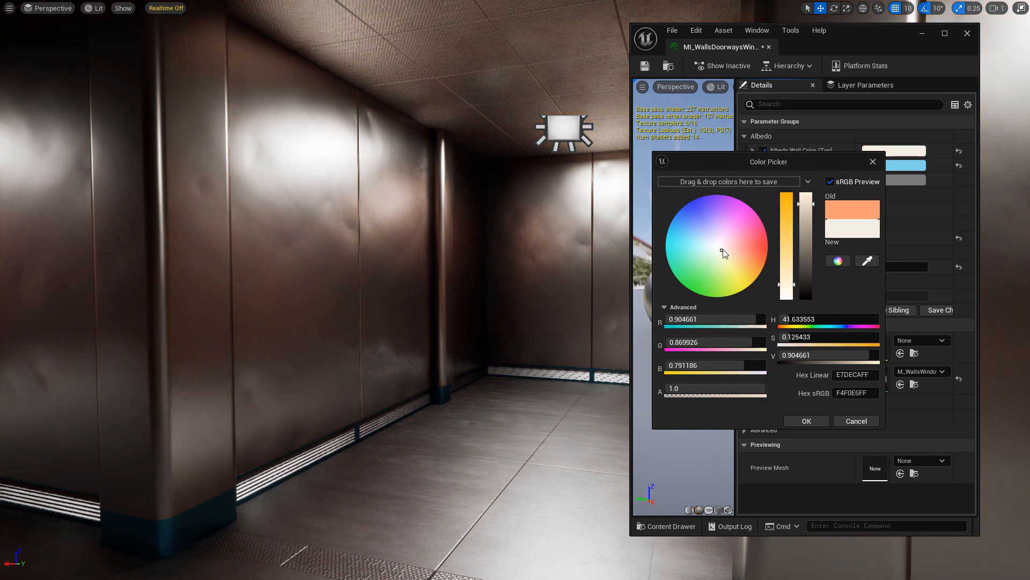
{"action": "mouse_move", "coordinate": [809, 212]}
{"action": "left_mouse_down"}
{"action": "mouse_move", "coordinate": [809, 235]}
{"action": "mouse_move", "coordinate": [809, 197]}
{"action": "left_mouse_up"}
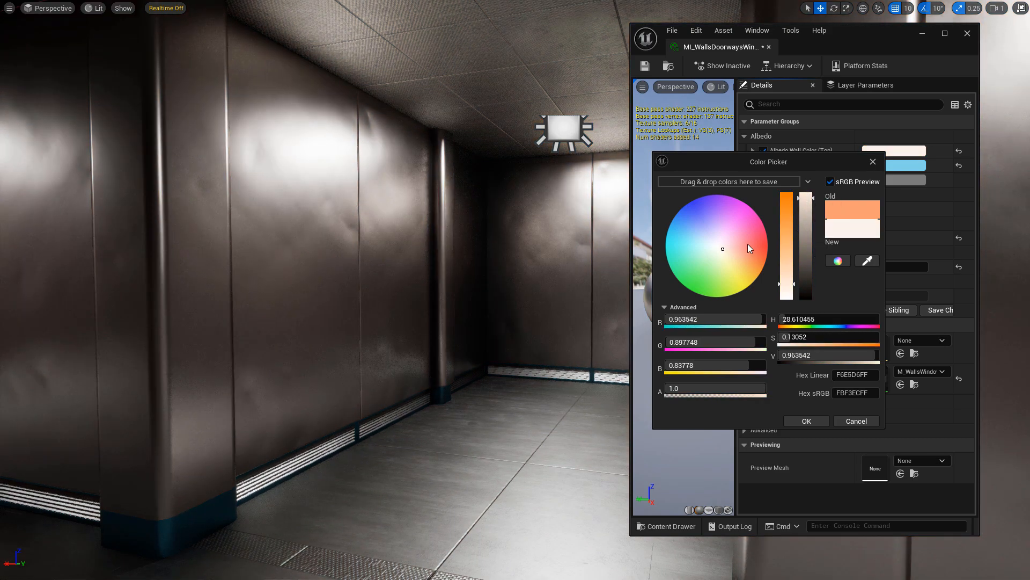
{"action": "left_click", "coordinate": [807, 421]}
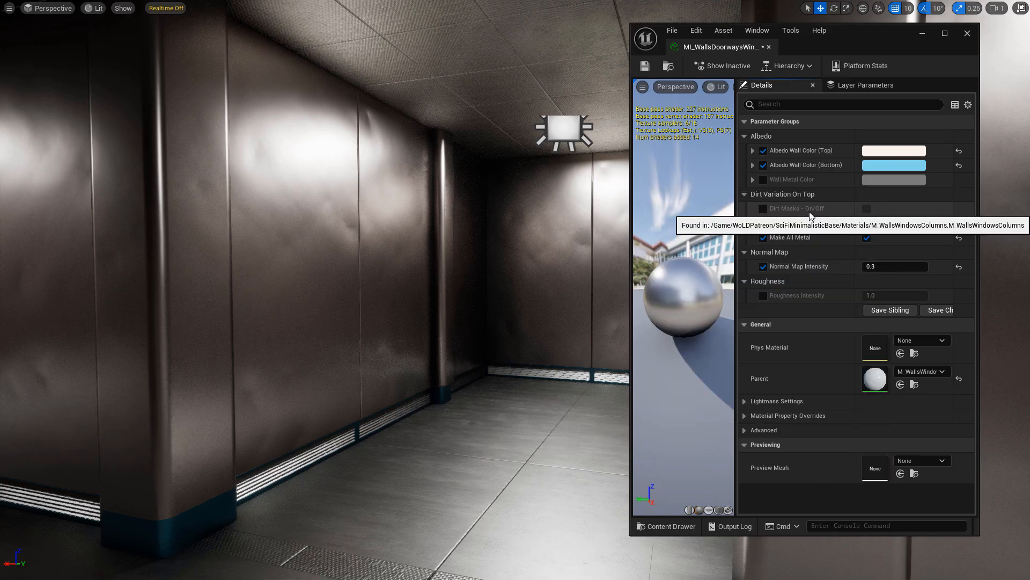
{"action": "left_click", "coordinate": [869, 239]}
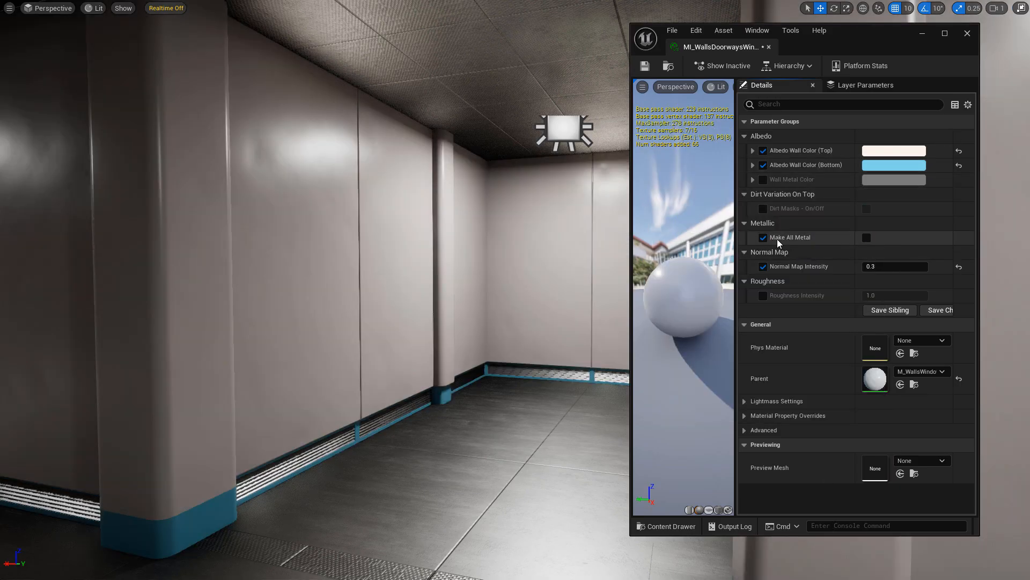
{"action": "left_click", "coordinate": [763, 238]}
{"action": "right_click_drag", "start_coordinate": [993, 182], "coordinate": [970, 200]}
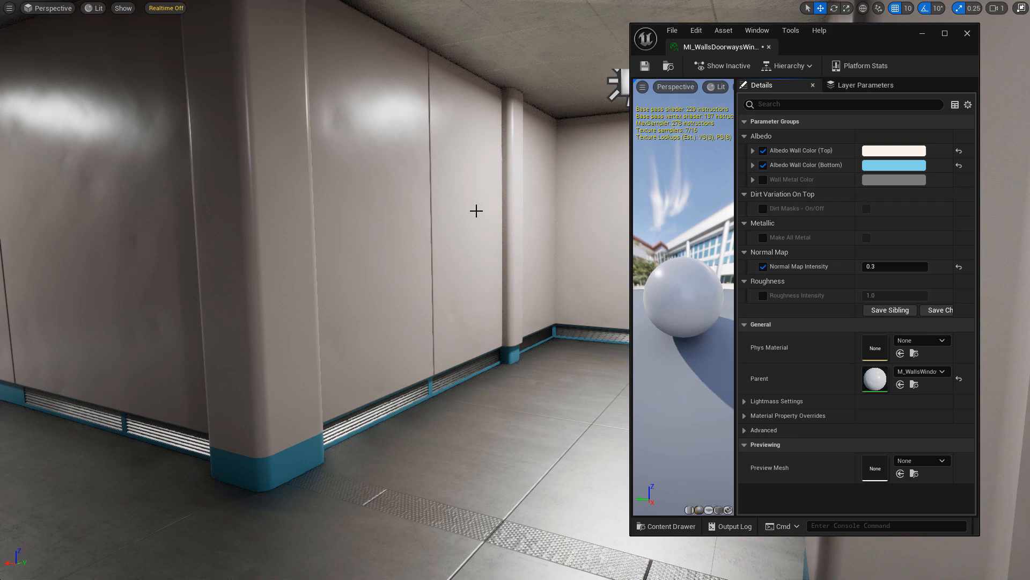
{"action": "mouse_move", "coordinate": [571, 211]}
{"action": "right_mouse_down"}
{"action": "mouse_move", "coordinate": [542, 214]}
{"action": "mouse_move", "coordinate": [561, 214]}
{"action": "right_mouse_up"}
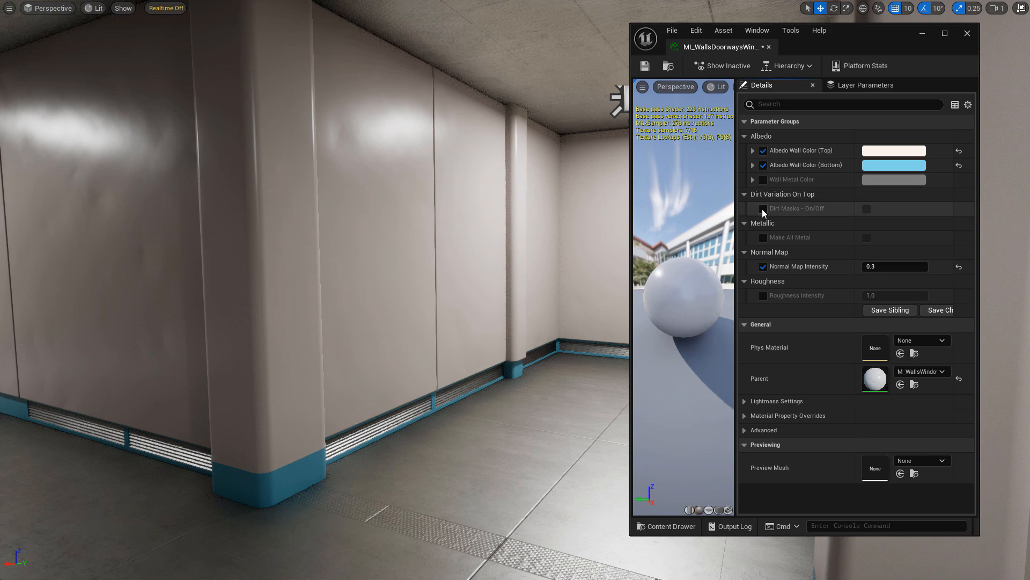
Turn Dirt Masks on and, after testing the G and B channels, keep the R mask channel.
{"action": "left_click", "coordinate": [762, 209]}
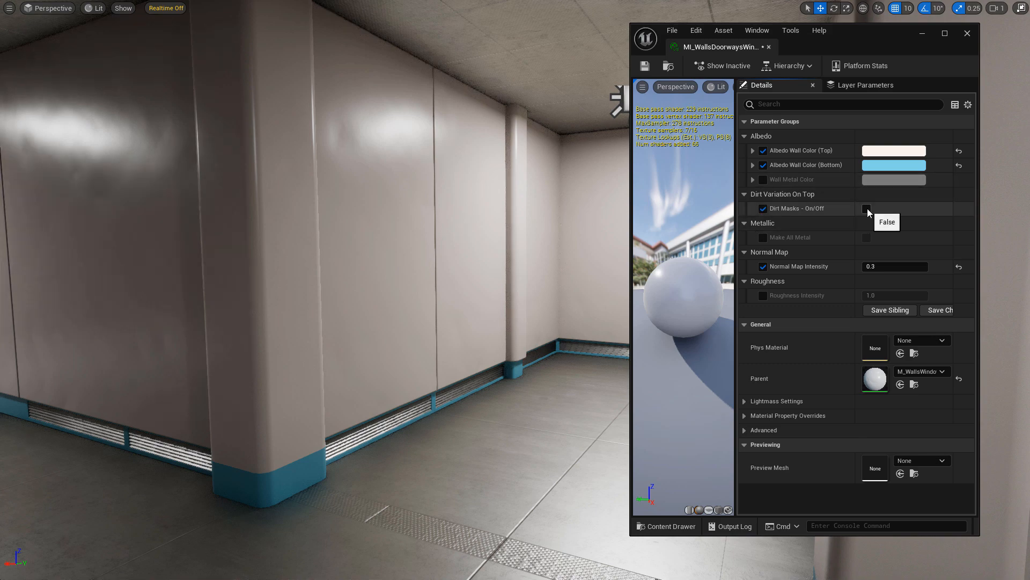
{"action": "left_click", "coordinate": [867, 208]}
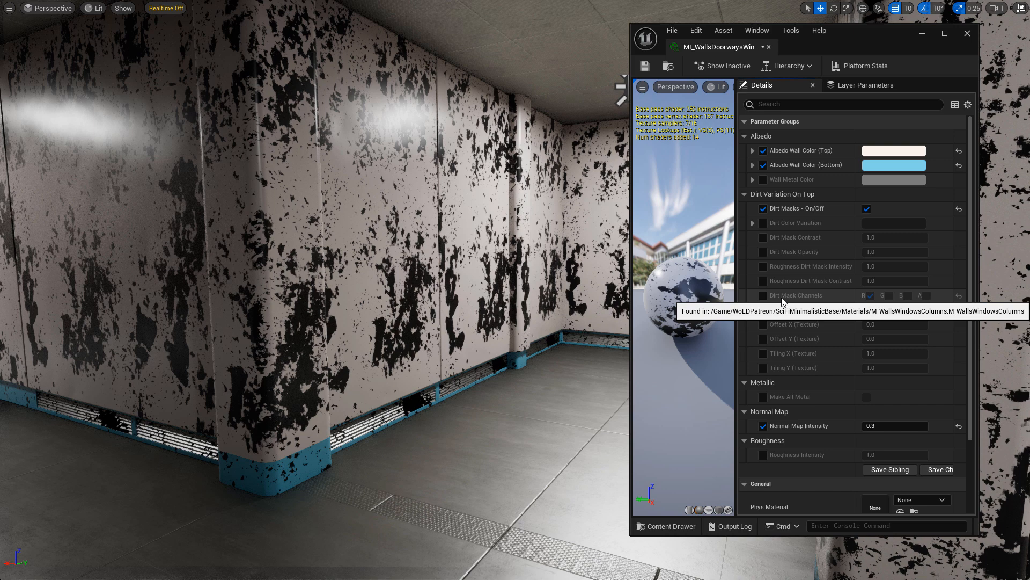
{"action": "left_click", "coordinate": [763, 296]}
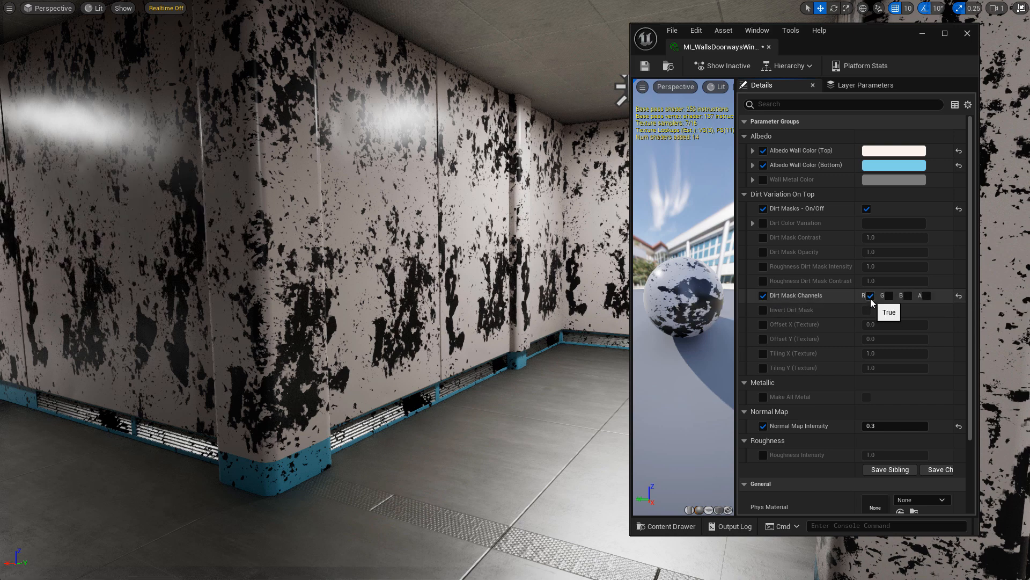
{"action": "left_click", "coordinate": [870, 295]}
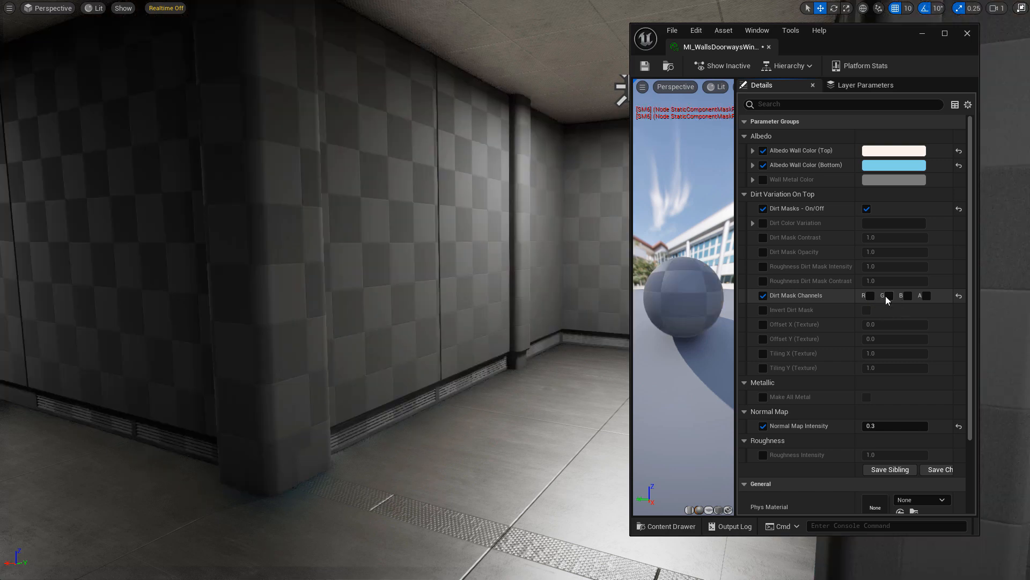
{"action": "left_click", "coordinate": [888, 296]}
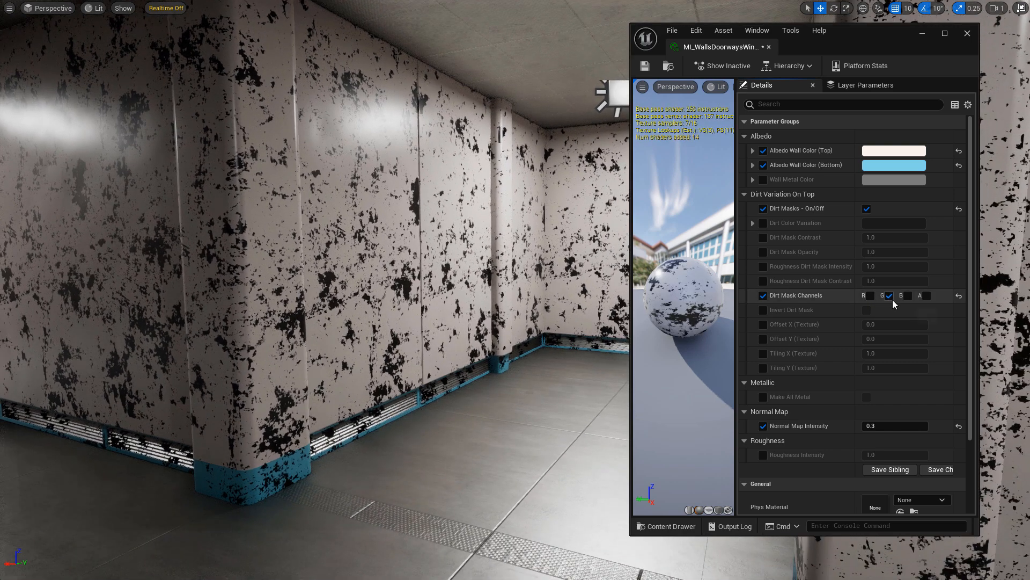
{"action": "left_click", "coordinate": [889, 295]}
{"action": "left_click", "coordinate": [907, 295]}
{"action": "left_click", "coordinate": [908, 296]}
{"action": "left_click", "coordinate": [870, 295]}
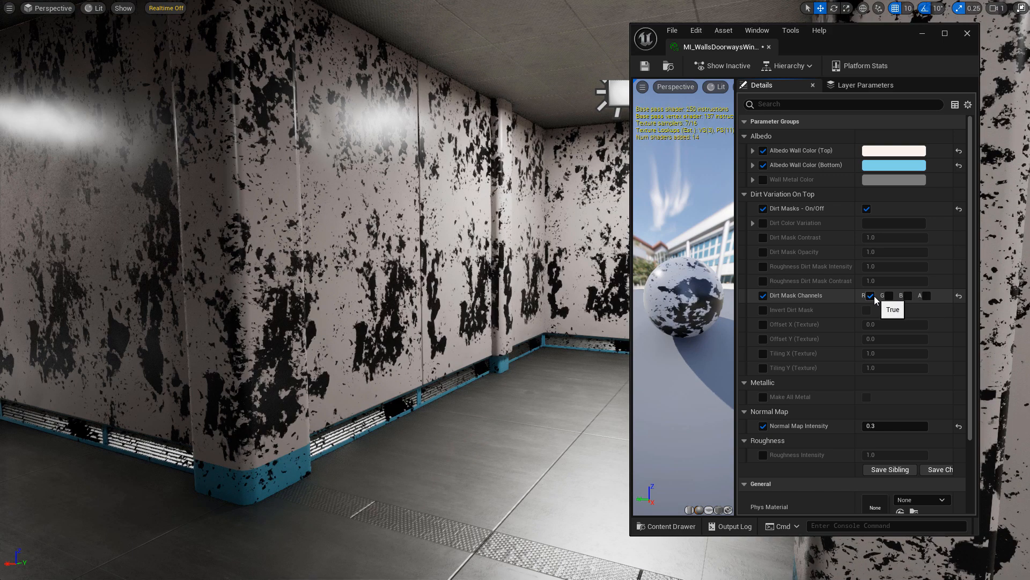
Give the wall dirt a tan-orange Dirt Color Variation instead of black.
{"action": "left_click", "coordinate": [764, 223]}
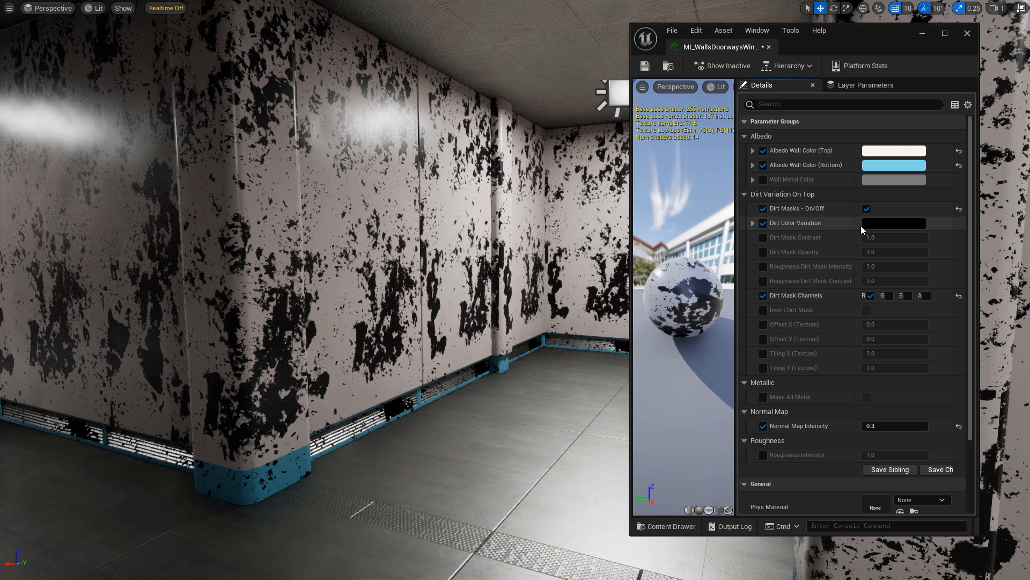
{"action": "left_click", "coordinate": [887, 224]}
{"action": "left_click_drag", "start_coordinate": [804, 342], "coordinate": [810, 286]}
{"action": "left_click_drag", "start_coordinate": [741, 326], "coordinate": [731, 340]}
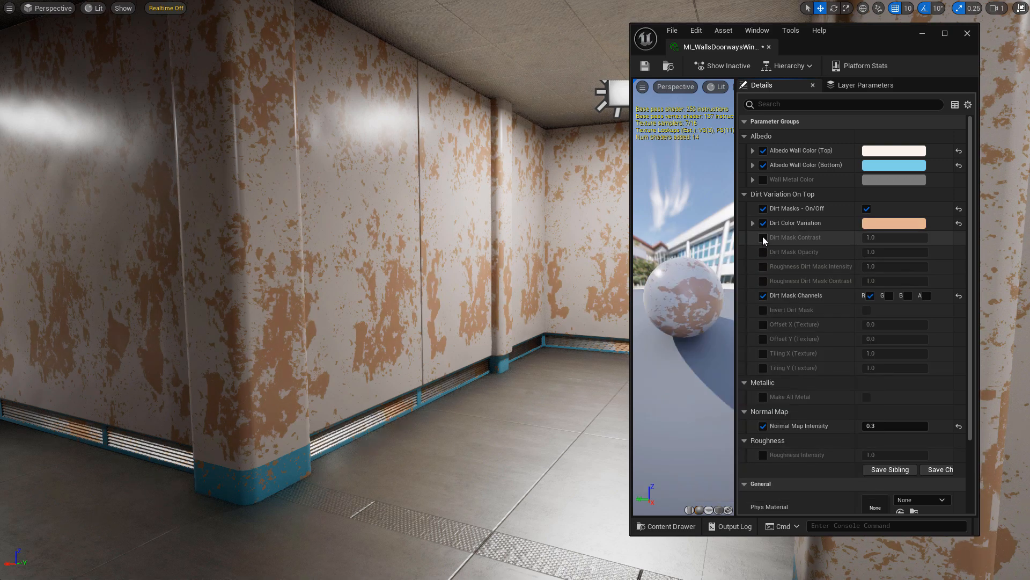
Set Dirt Mask Contrast to 0.28 and Dirt Mask Opacity to 0.824.
{"action": "left_click", "coordinate": [763, 240]}
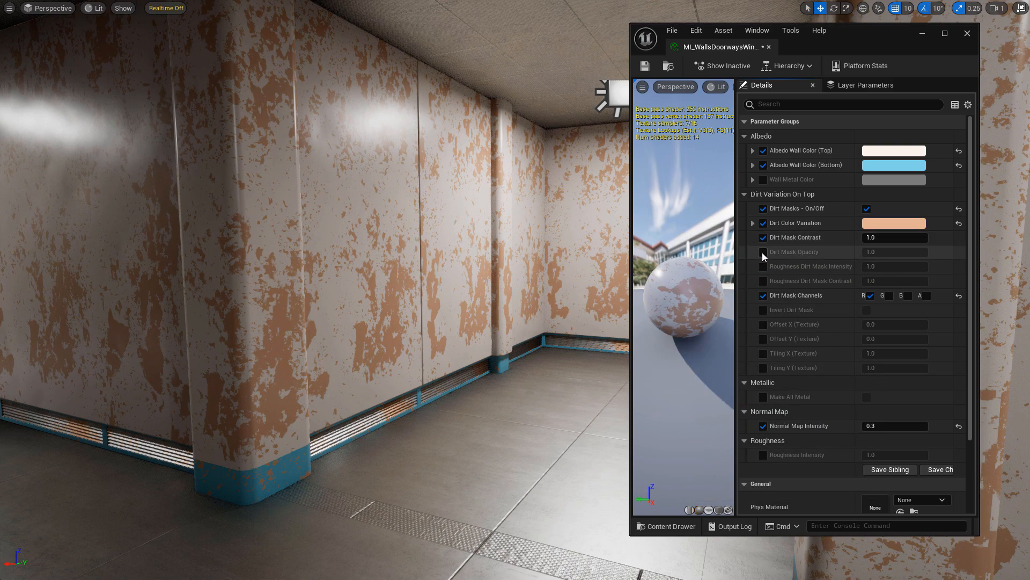
{"action": "left_click", "coordinate": [763, 254]}
{"action": "left_click", "coordinate": [879, 254]}
{"action": "type", "text": "0.6"}
{"action": "key", "text": "Return"}
{"action": "left_click_drag", "start_coordinate": [880, 252], "coordinate": [848, 240]}
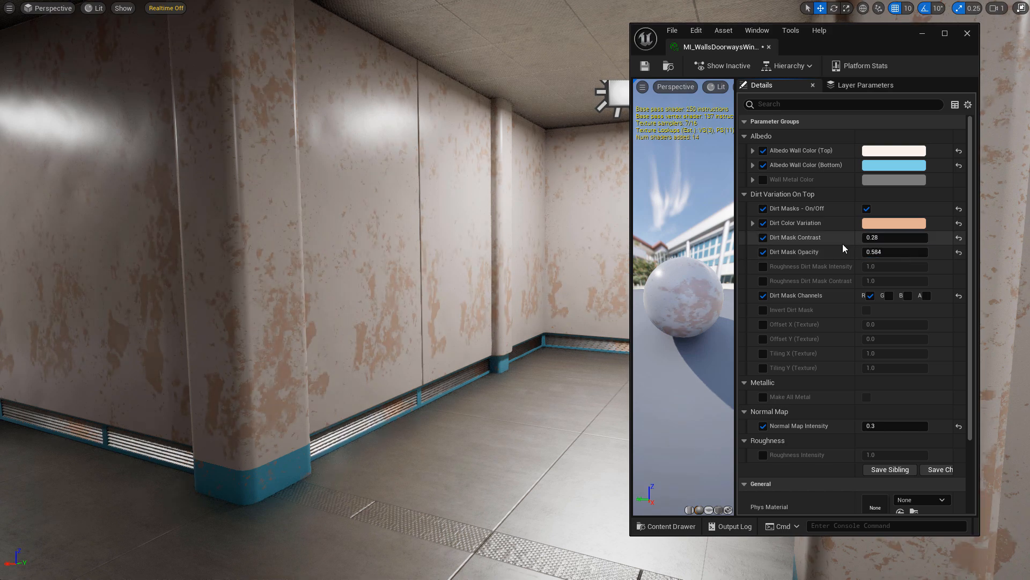
{"action": "left_click", "coordinate": [764, 267]}
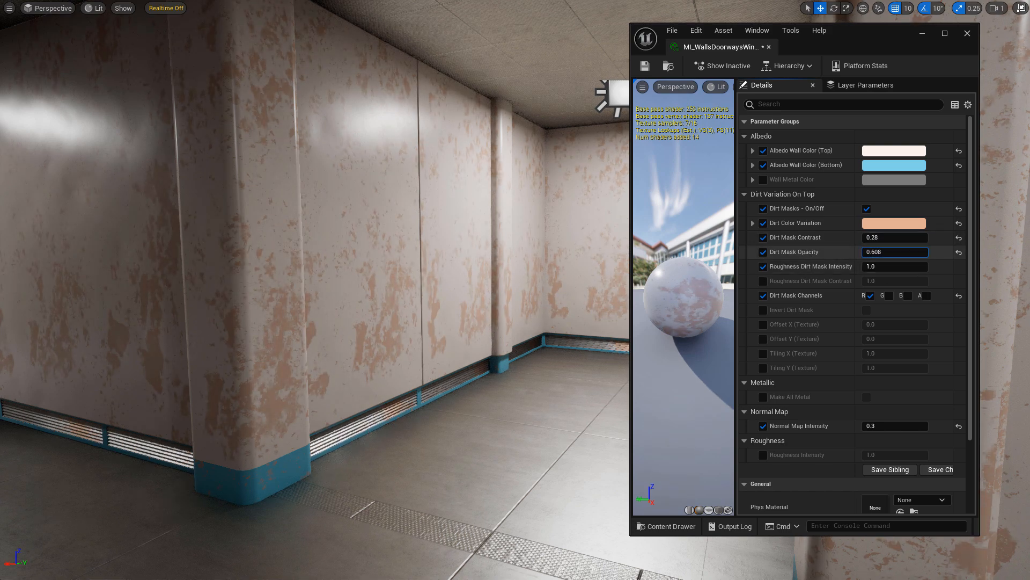
{"action": "left_click_drag", "start_coordinate": [881, 252], "coordinate": [898, 253]}
{"action": "right_click_drag", "start_coordinate": [408, 290], "coordinate": [501, 150]}
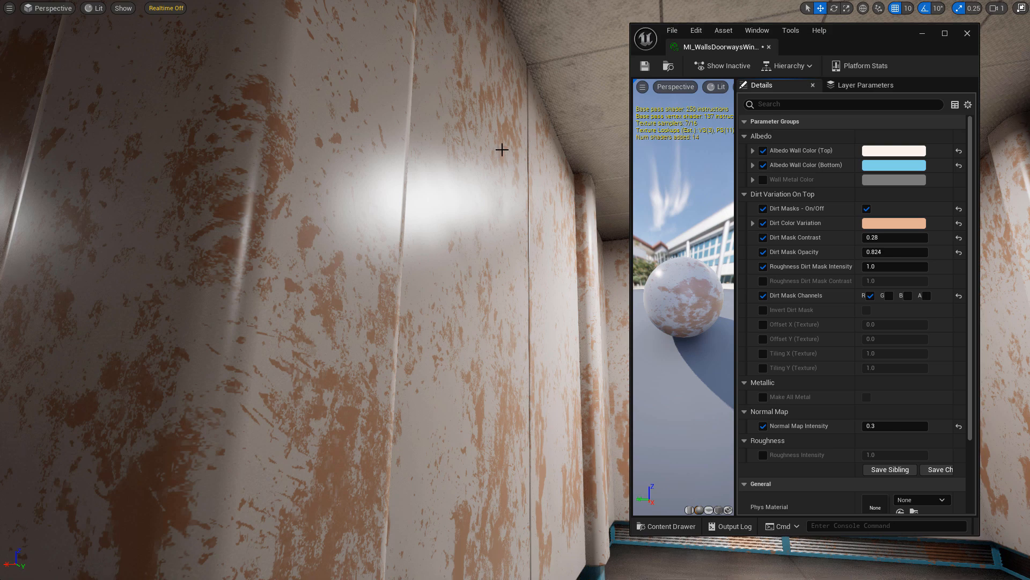
{"action": "right_click_drag", "start_coordinate": [524, 298], "coordinate": [518, 333]}
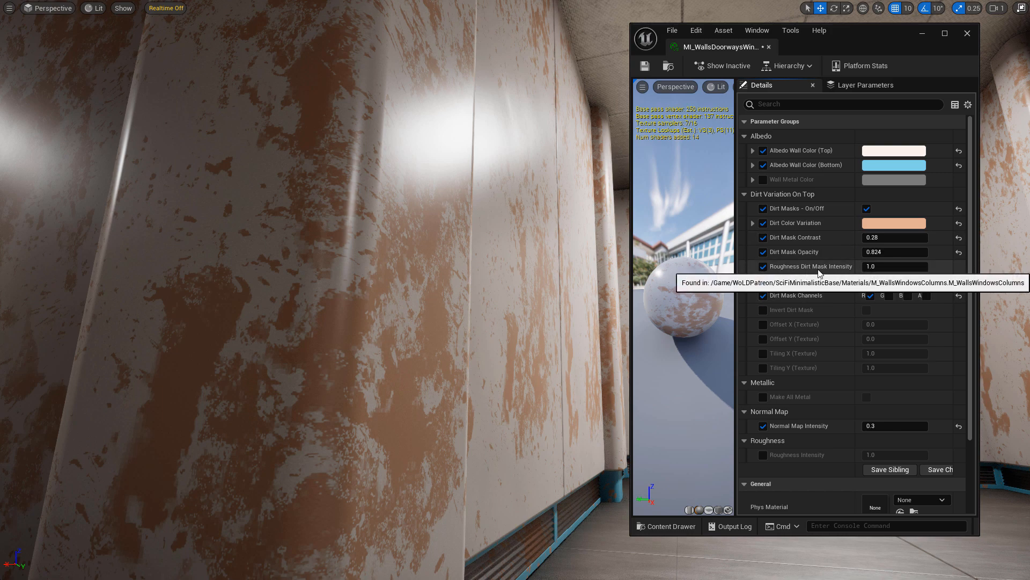
Raise Roughness Dirt Mask Intensity to about 2.59, resetting its contrast to 1.0.
{"action": "left_click_drag", "start_coordinate": [870, 270], "coordinate": [889, 281]}
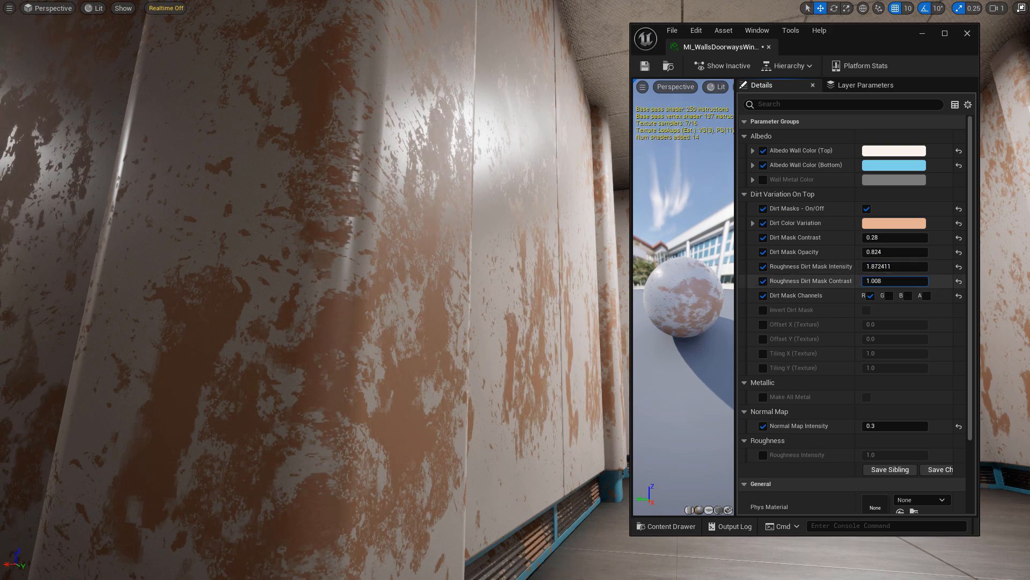
{"action": "left_click", "coordinate": [959, 282]}
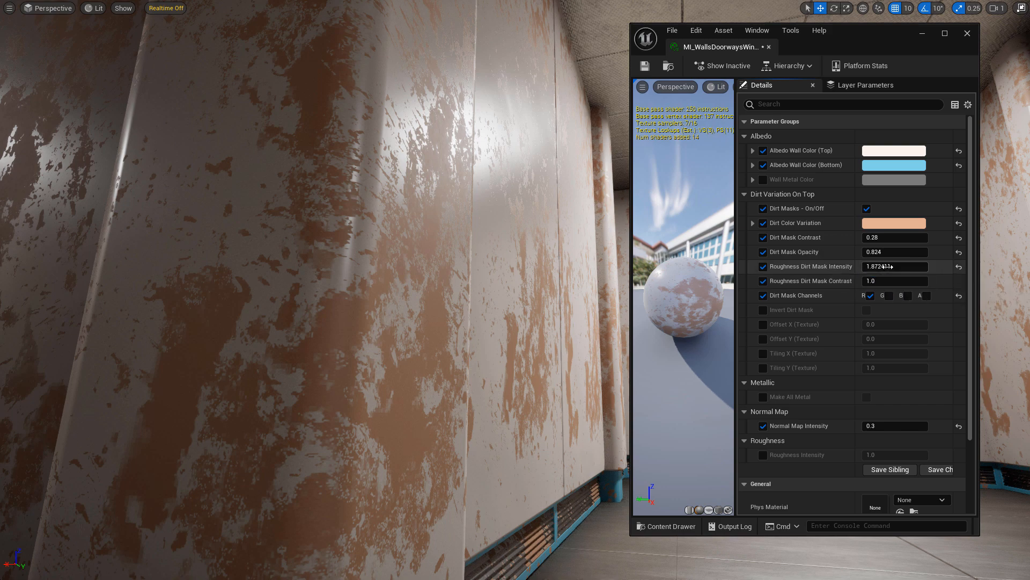
{"action": "left_click_drag", "start_coordinate": [895, 266], "coordinate": [923, 266]}
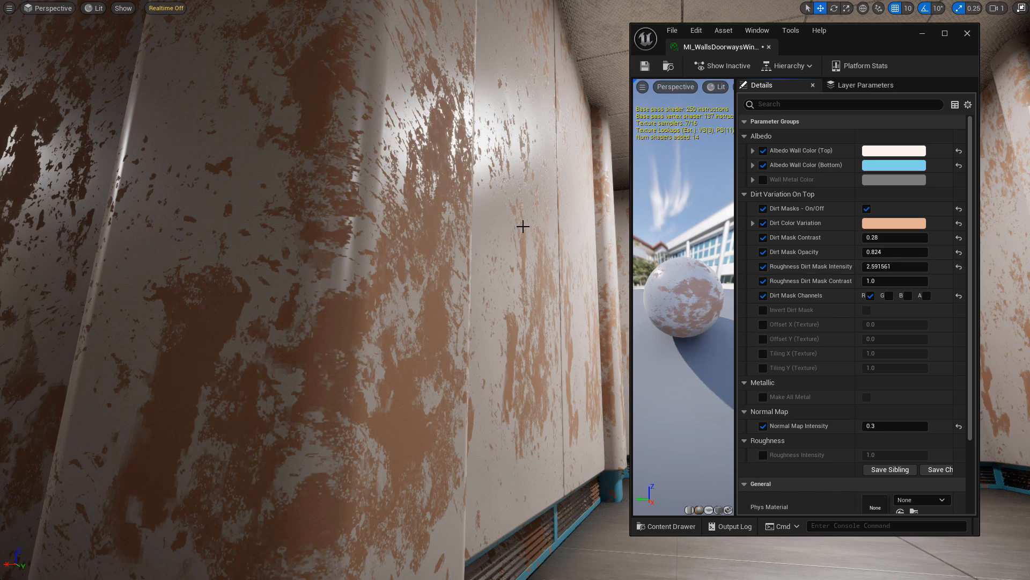
{"action": "right_click_drag", "start_coordinate": [322, 290], "coordinate": [477, 204]}
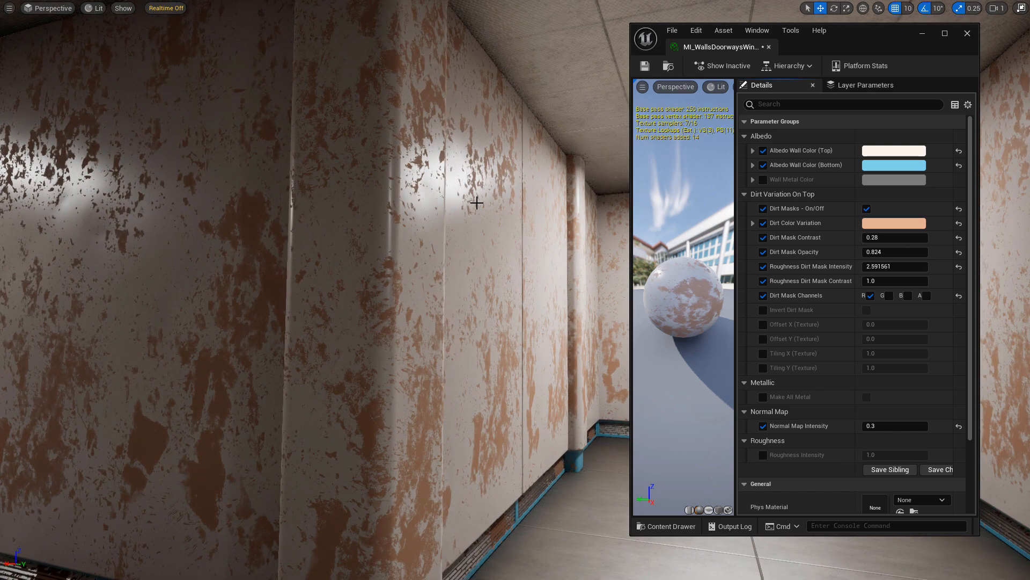
{"action": "left_click", "coordinate": [888, 281]}
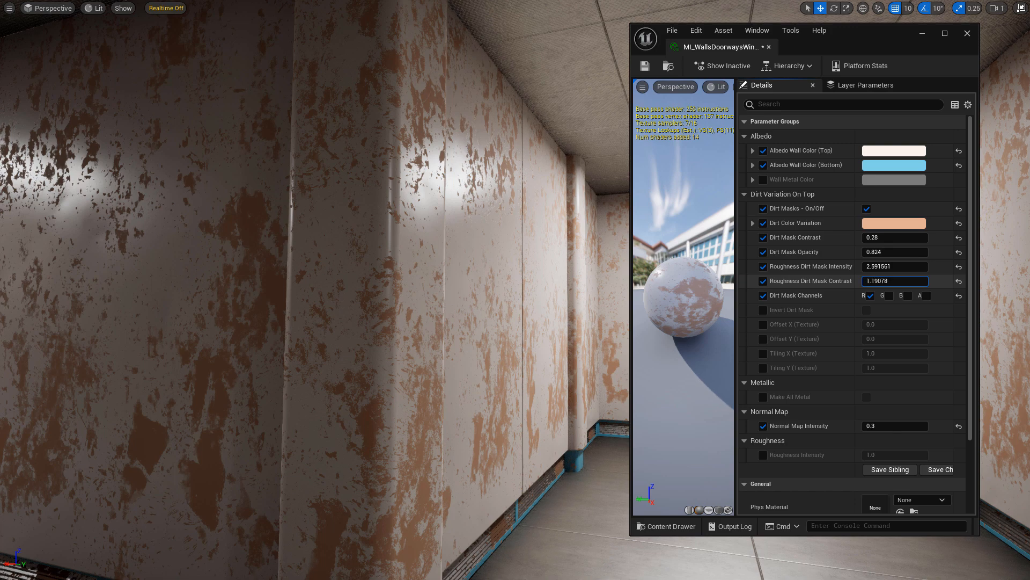
Lower the roughness dirt contrast and switch the dirt mask to the uninverted G channel.
{"action": "left_click_drag", "start_coordinate": [888, 281], "coordinate": [918, 266]}
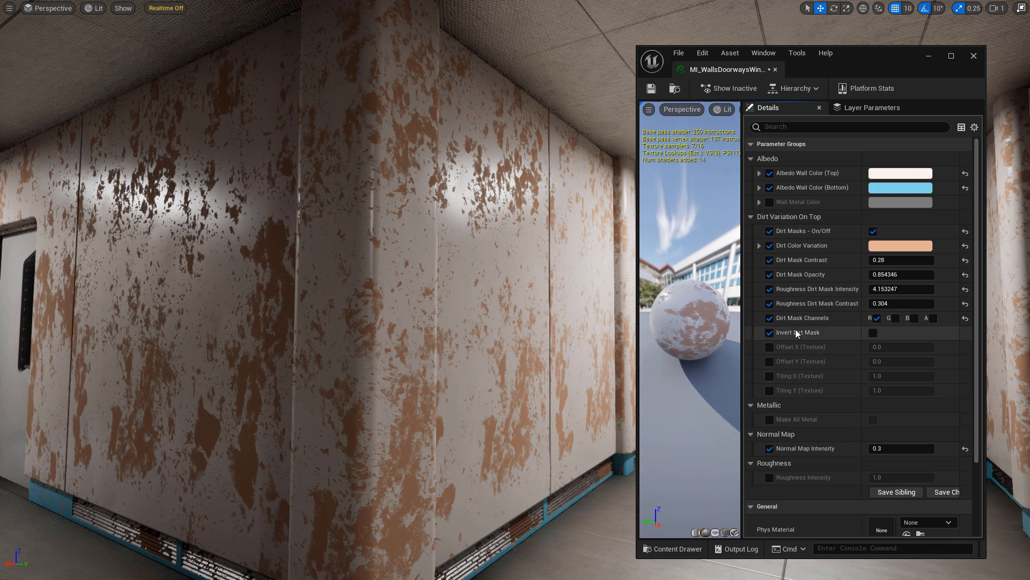
{"action": "left_click", "coordinate": [874, 333]}
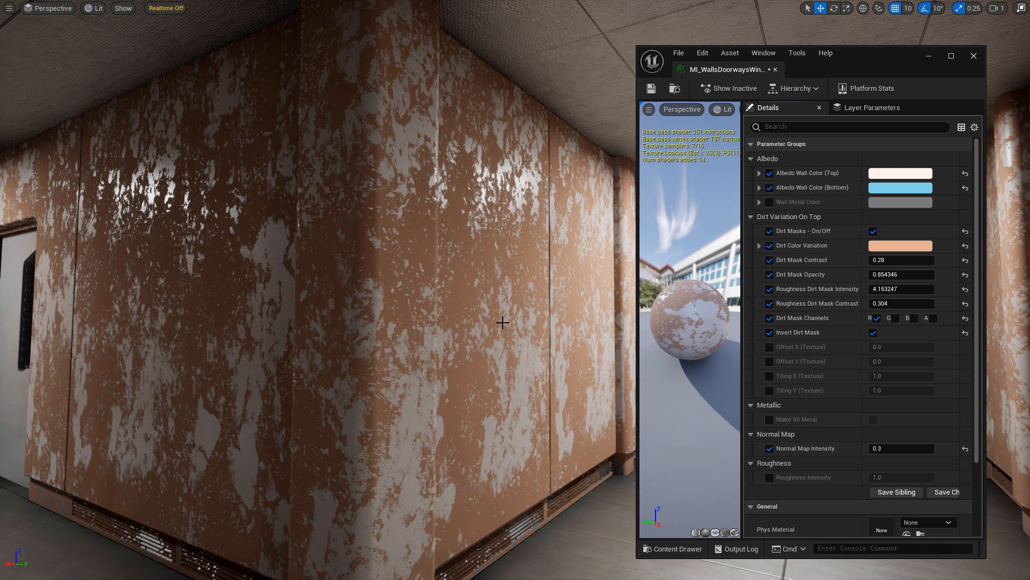
{"action": "left_click", "coordinate": [877, 319]}
{"action": "left_click", "coordinate": [896, 318]}
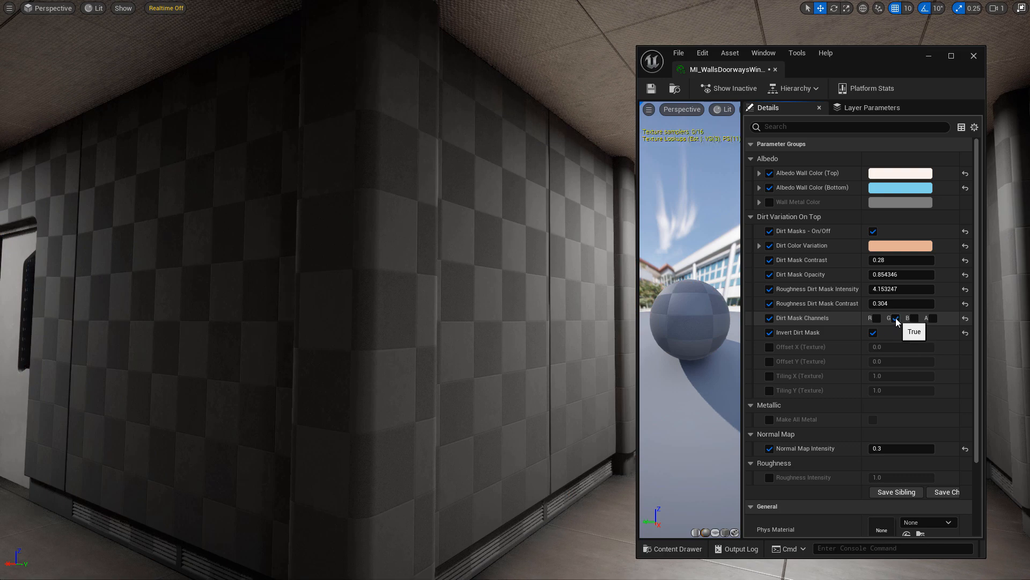
{"action": "left_click", "coordinate": [873, 333]}
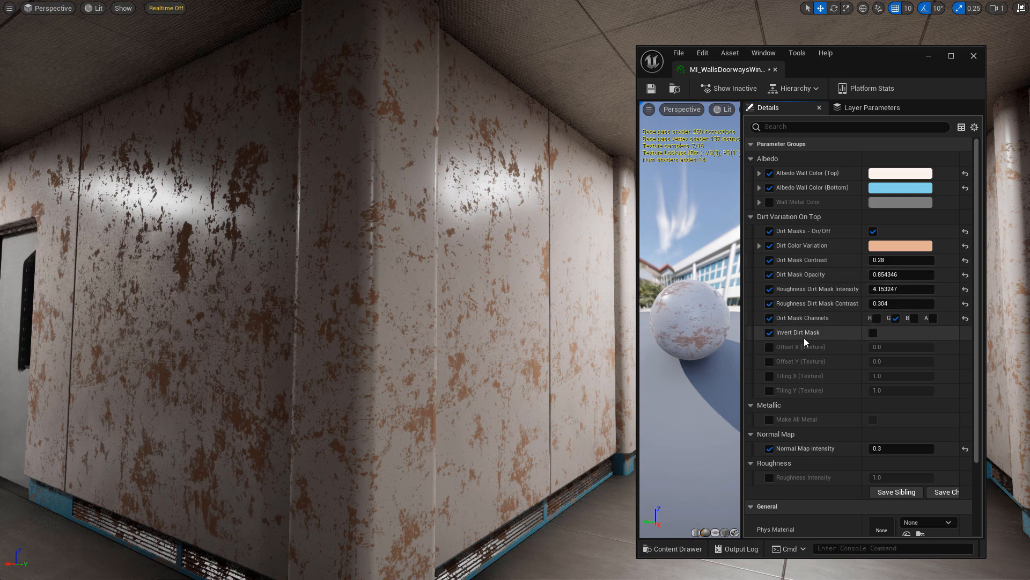
Remove the Invert override and try dirt Offset X/Y and Tiling X/Y at 2.0.
{"action": "left_click", "coordinate": [770, 332]}
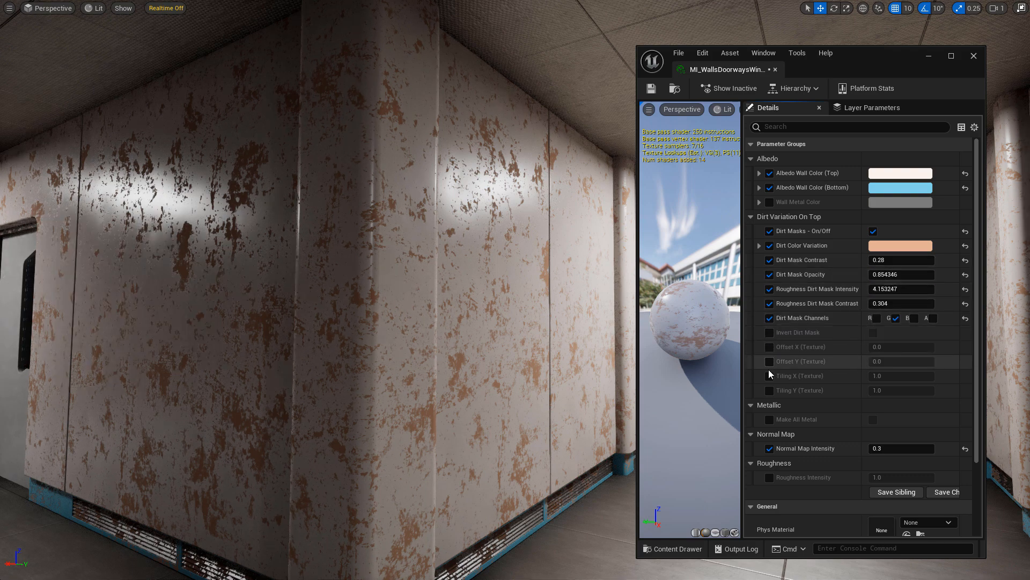
{"action": "left_click", "coordinate": [769, 376]}
{"action": "left_click", "coordinate": [770, 362]}
{"action": "left_click", "coordinate": [770, 348]}
{"action": "left_click", "coordinate": [770, 390]}
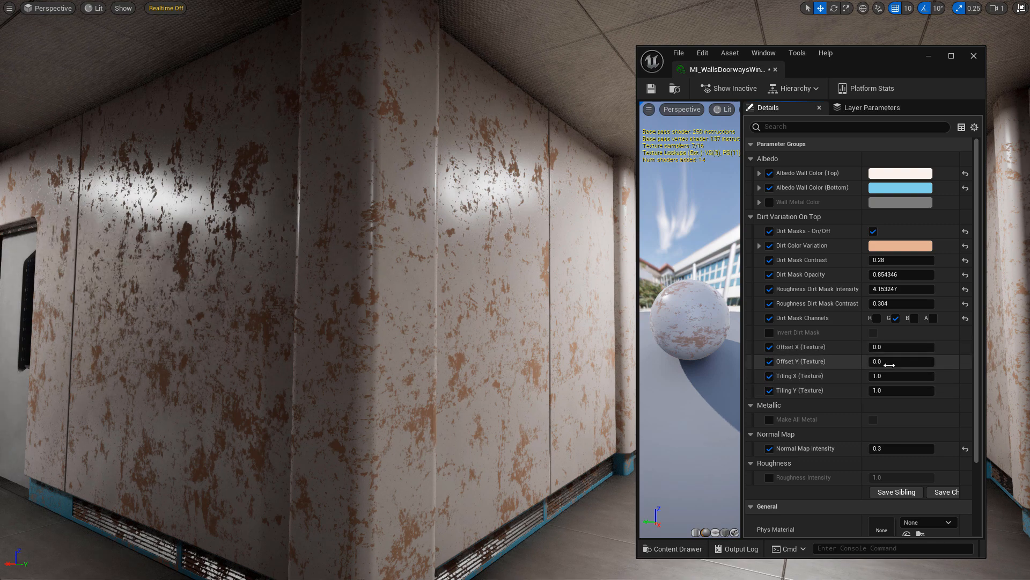
{"action": "left_click_drag", "start_coordinate": [883, 349], "coordinate": [908, 376]}
{"action": "left_click_drag", "start_coordinate": [886, 391], "coordinate": [918, 392]}
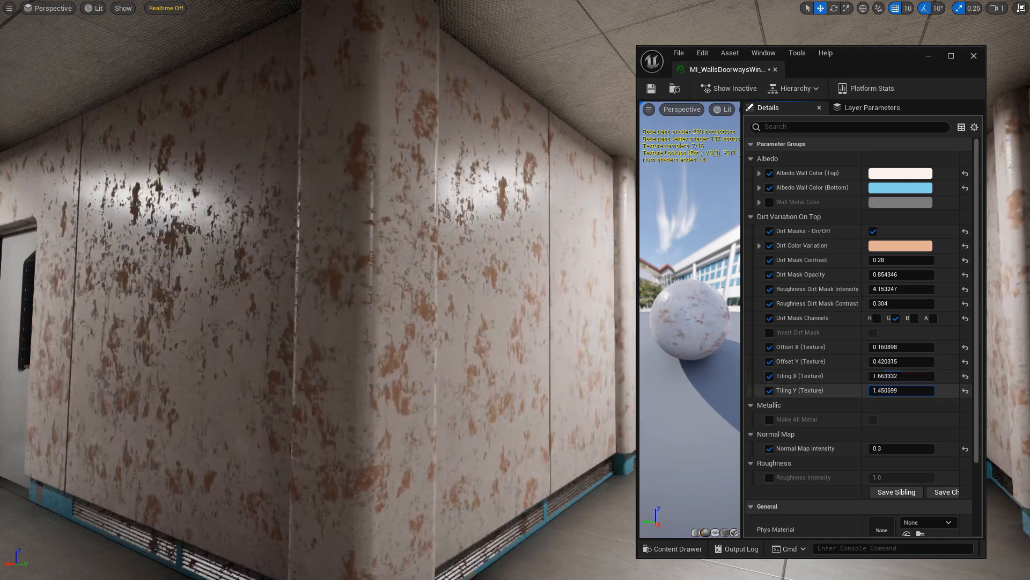
{"action": "left_click", "coordinate": [901, 375]}
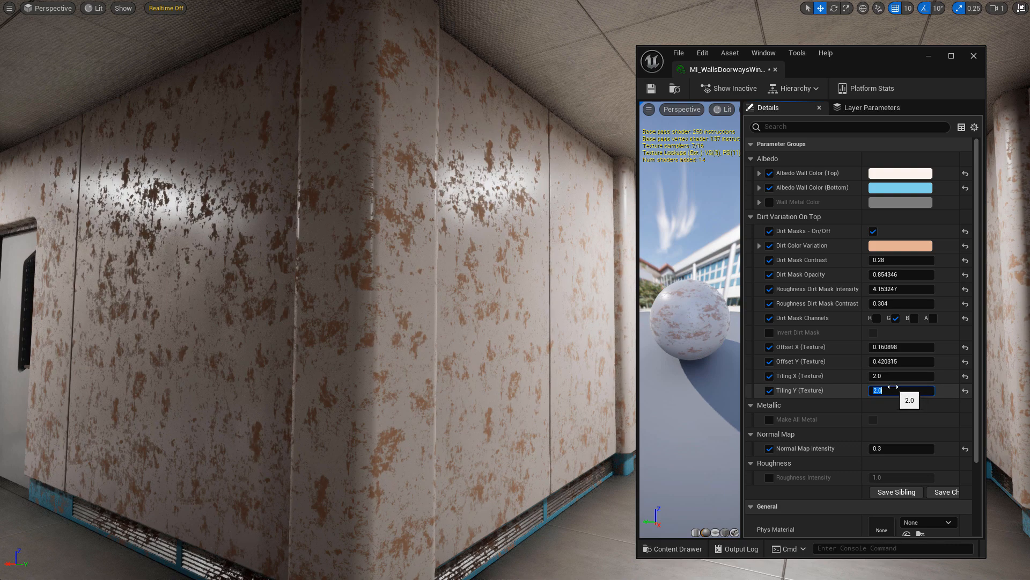
Reset all dirt parameters to default, turn Dirt Masks off, and close the instance editor.
{"action": "left_click", "coordinate": [966, 391]}
{"action": "left_click", "coordinate": [966, 375]}
{"action": "left_click", "coordinate": [965, 361]}
{"action": "left_click", "coordinate": [966, 347]}
{"action": "left_click", "coordinate": [965, 318]}
{"action": "left_click", "coordinate": [965, 303]}
{"action": "left_click", "coordinate": [965, 289]}
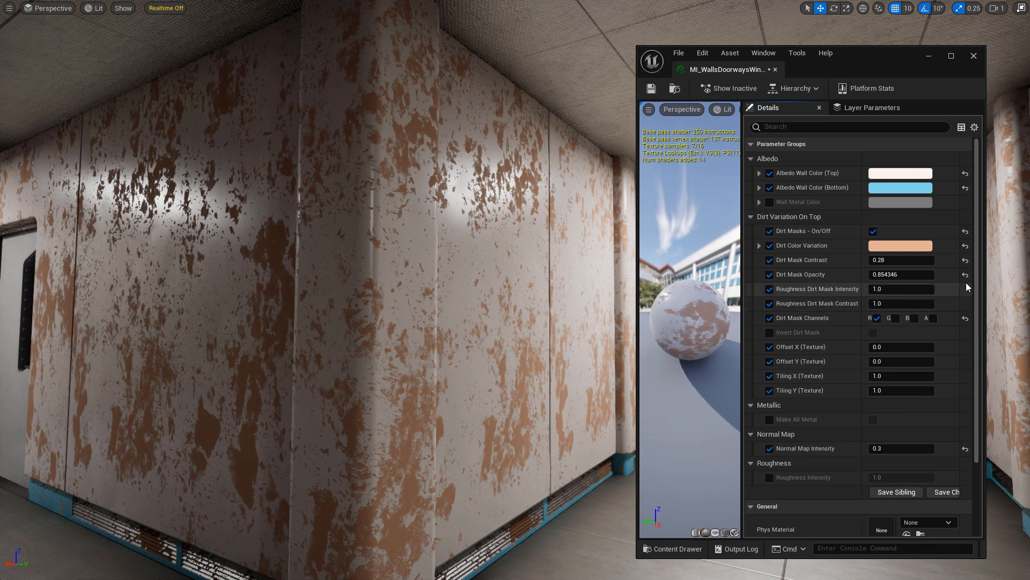
{"action": "left_click", "coordinate": [966, 274]}
{"action": "left_click", "coordinate": [966, 260]}
{"action": "left_click", "coordinate": [965, 231]}
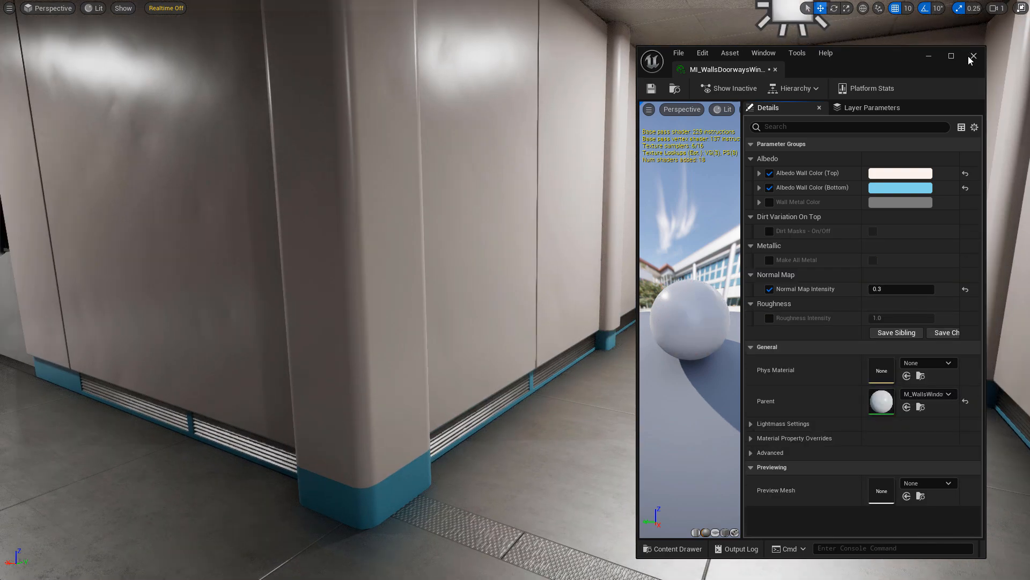
{"action": "left_click", "coordinate": [973, 56]}
{"action": "scroll", "coordinate": [701, 224], "scroll_direction": "down", "scroll_amount": 6}
Open the MI_Floors and MI_Ceiling material instances from the Content Browser.
{"action": "key", "text": "F11"}
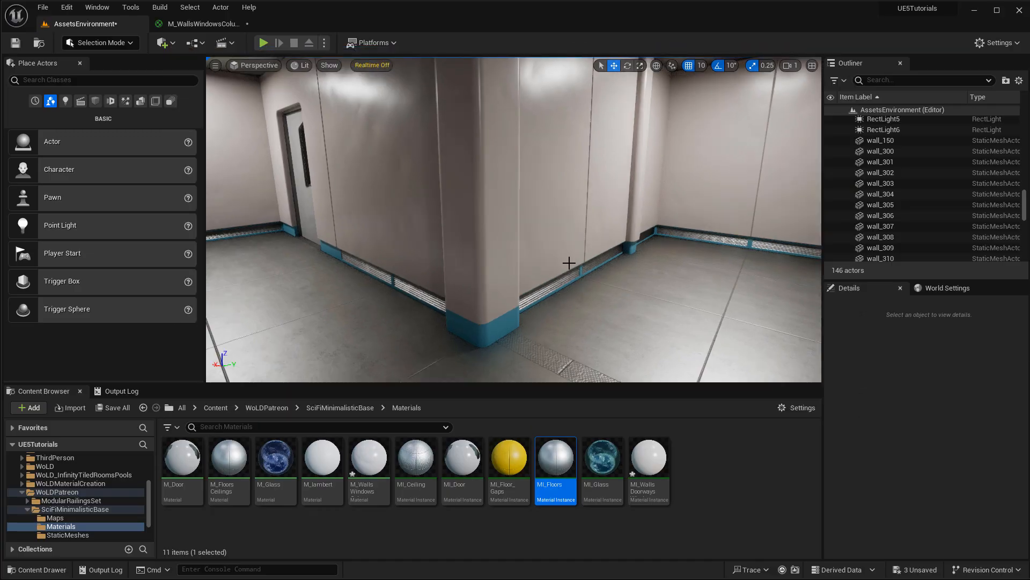
{"action": "mouse_move", "coordinate": [562, 459]}
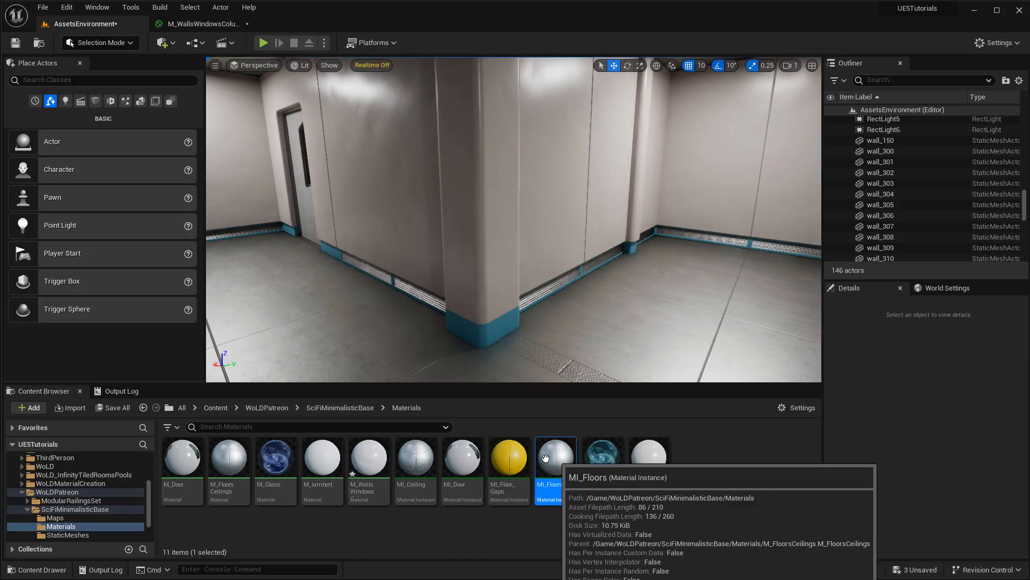
{"action": "double_click", "coordinate": [562, 459]}
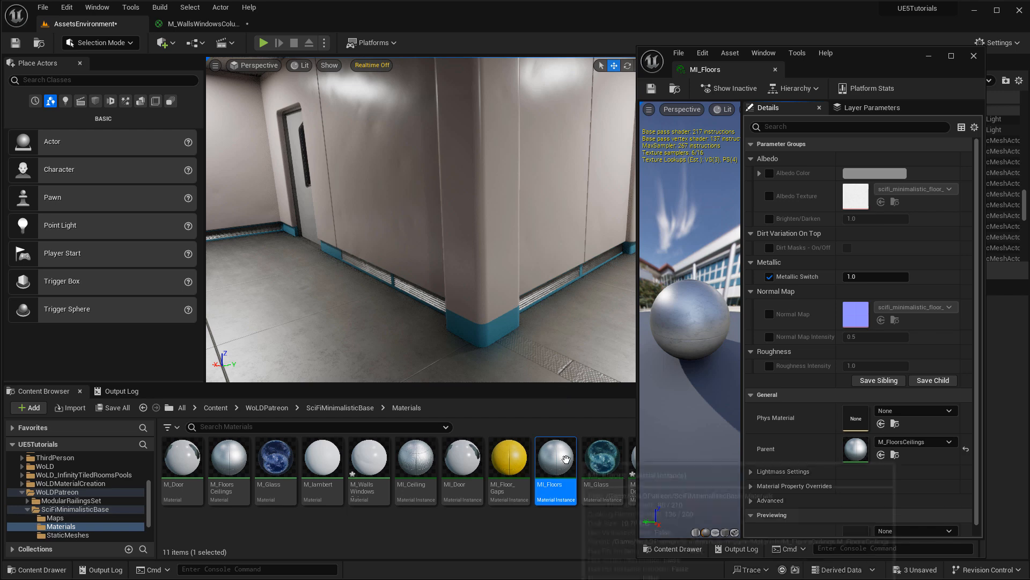
{"action": "double_click", "coordinate": [409, 454]}
{"action": "key", "text": "F11"}
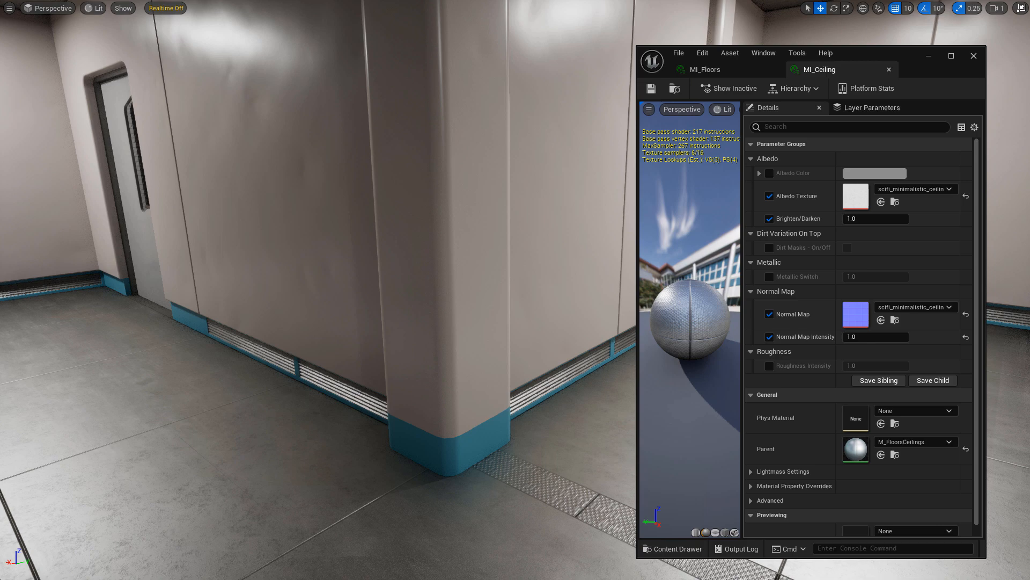
{"action": "right_click_drag", "start_coordinate": [462, 292], "coordinate": [486, 349]}
Enable the MI_Floors Albedo Color override, try other hues, and keep it white.
{"action": "left_click", "coordinate": [735, 70]}
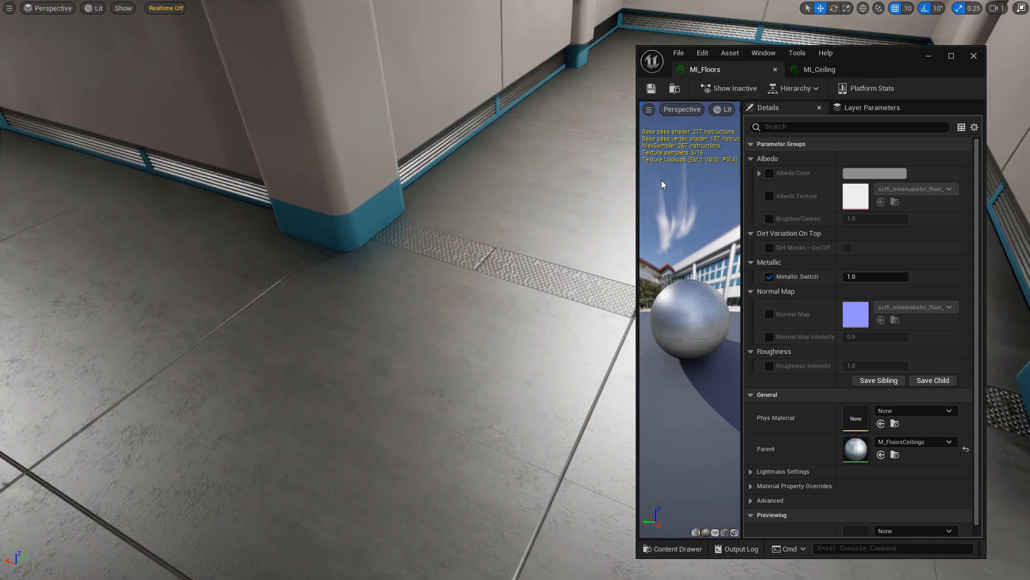
{"action": "left_click", "coordinate": [770, 172]}
{"action": "left_click", "coordinate": [875, 173]}
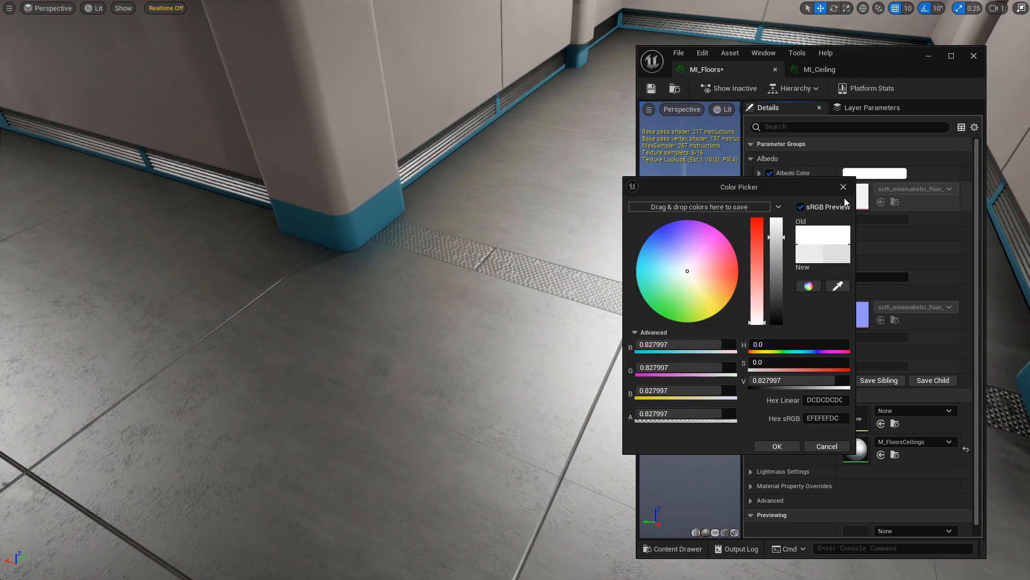
{"action": "left_click", "coordinate": [670, 263]}
{"action": "mouse_move", "coordinate": [674, 284]}
{"action": "left_mouse_down"}
{"action": "mouse_move", "coordinate": [662, 260]}
{"action": "mouse_move", "coordinate": [662, 284]}
{"action": "left_mouse_up"}
{"action": "left_click", "coordinate": [843, 187]}
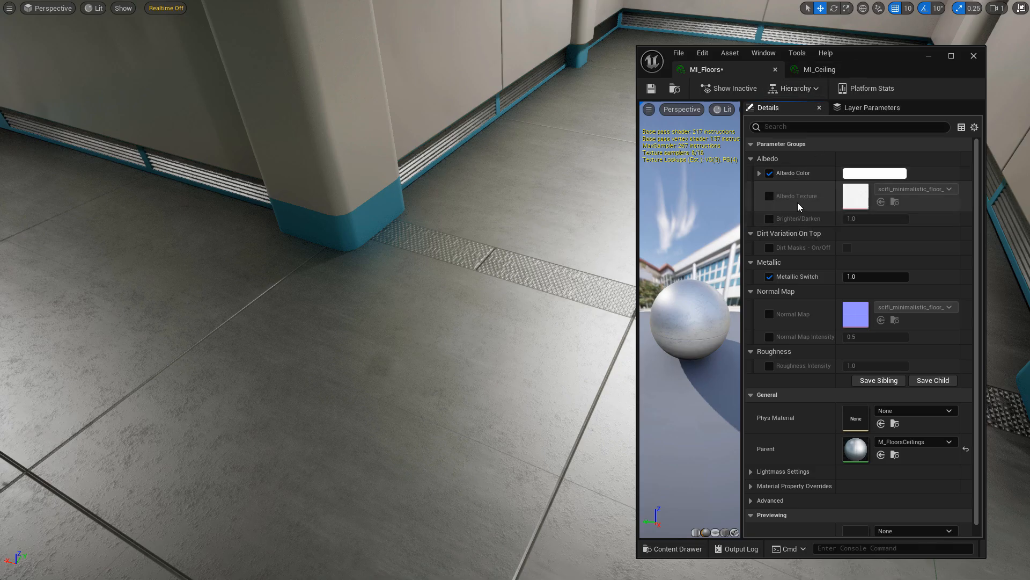
Compare with MI_Ceiling, then enable MI_Floors Brighten/Darken at 1.0, trying and removing dirt masks.
{"action": "left_click", "coordinate": [817, 69]}
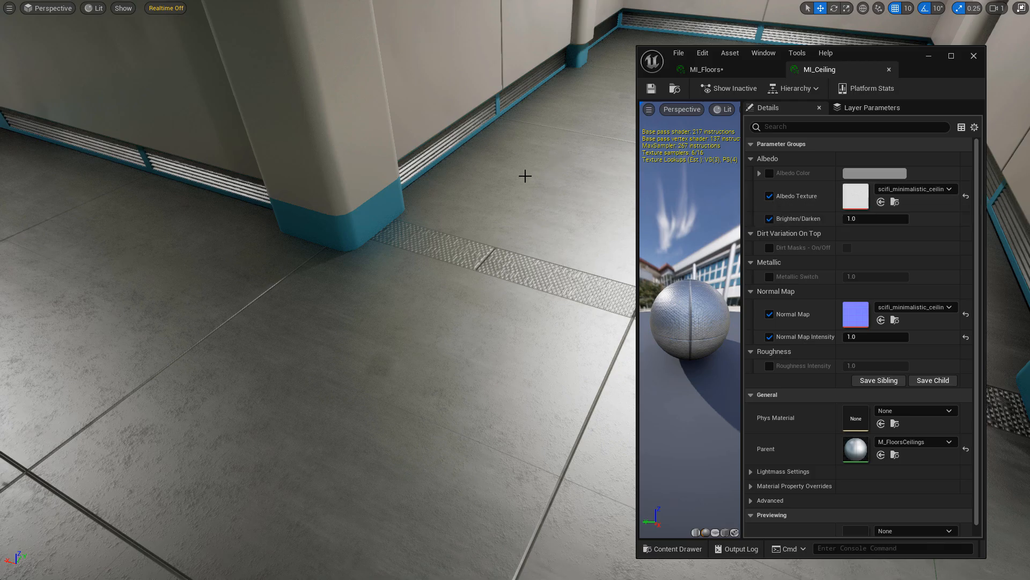
{"action": "left_click", "coordinate": [735, 68]}
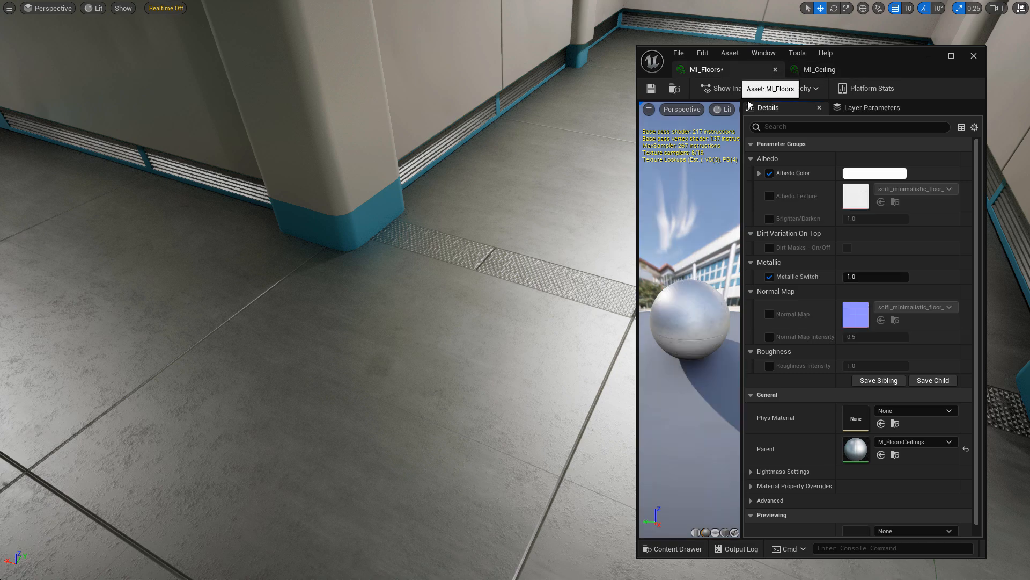
{"action": "left_click", "coordinate": [770, 219]}
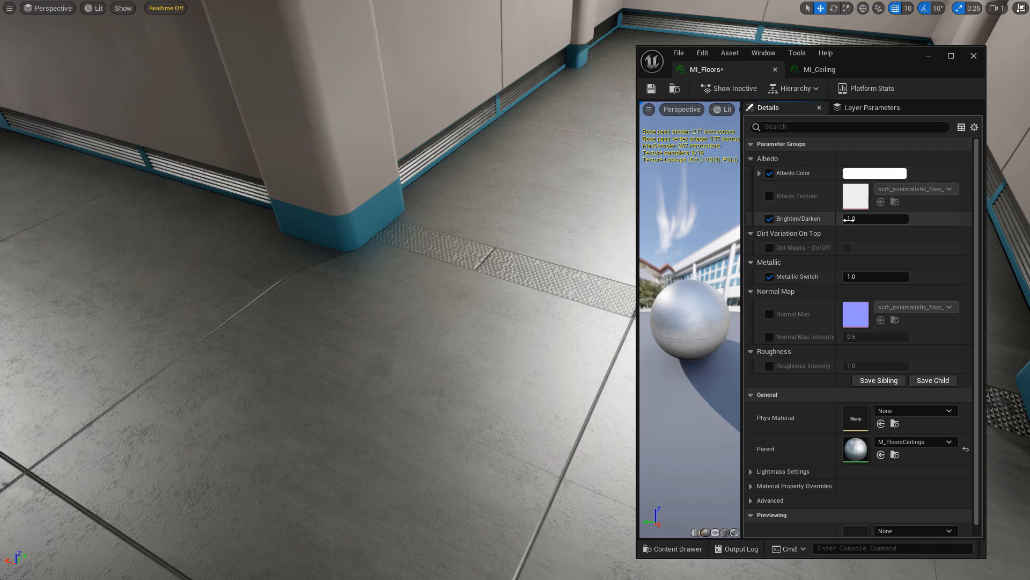
{"action": "left_click", "coordinate": [770, 247]}
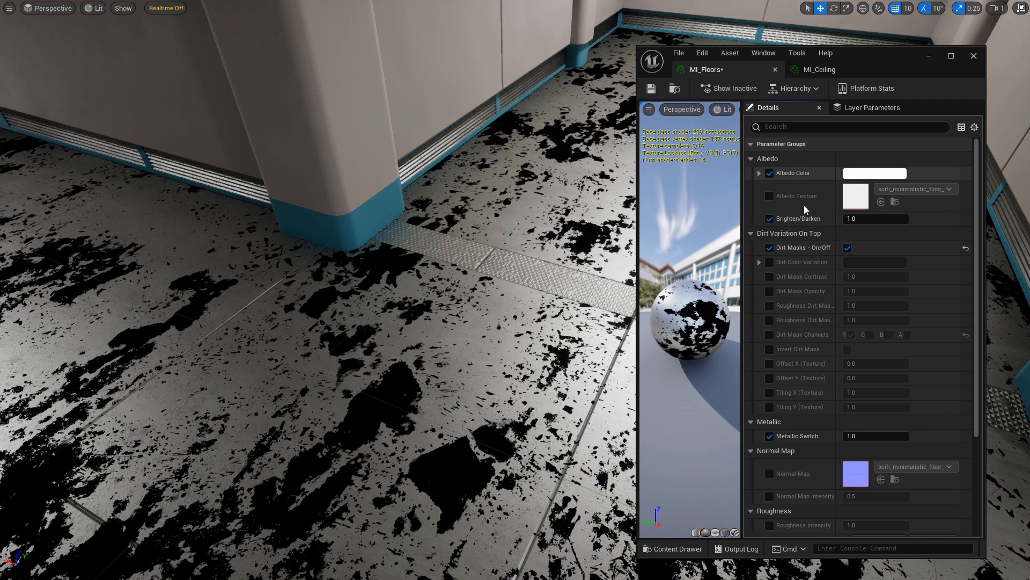
{"action": "left_click", "coordinate": [847, 248]}
{"action": "left_click", "coordinate": [866, 277]}
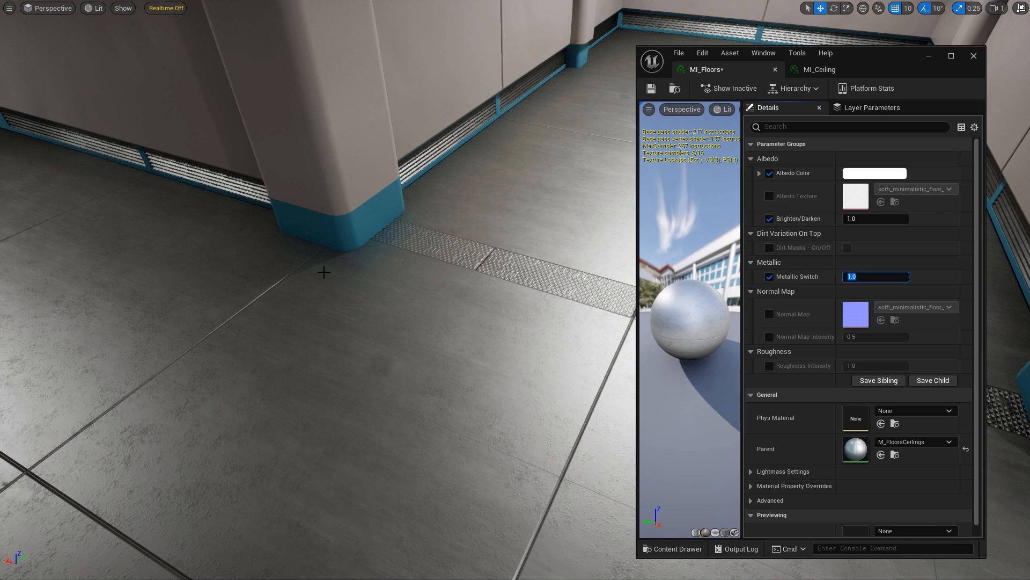
Set the floor's Metallic Switch to 1.0 after trying 0.0 and an orange tint.
{"action": "right_click_drag", "start_coordinate": [376, 263], "coordinate": [214, 258]}
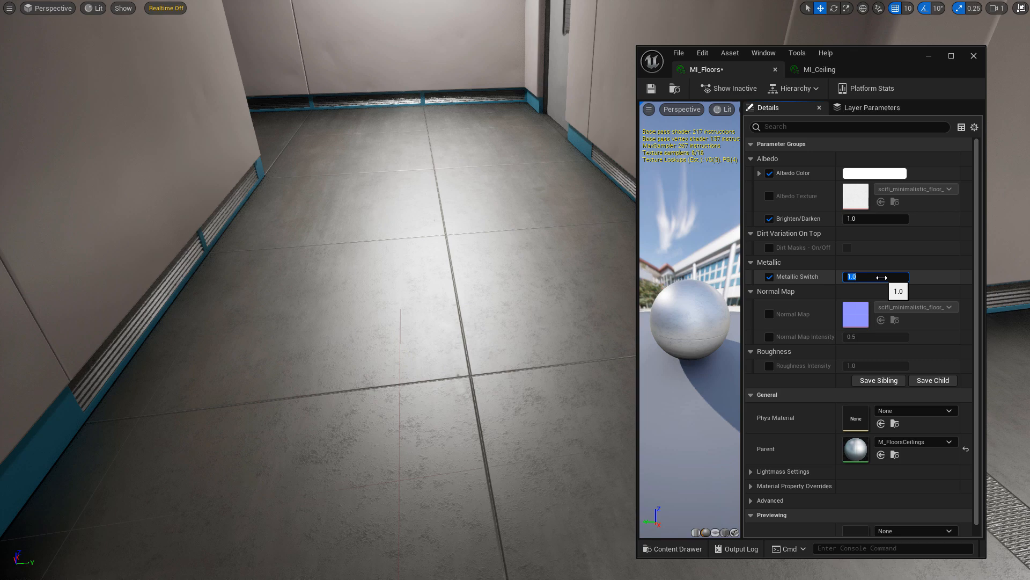
{"action": "key", "text": "Return"}
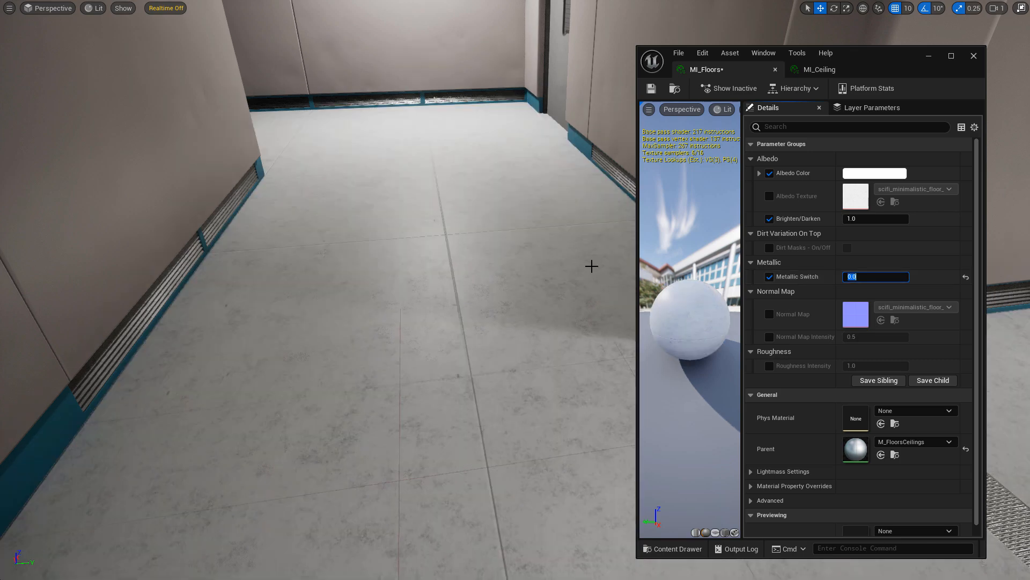
{"action": "right_click_drag", "start_coordinate": [483, 231], "coordinate": [497, 226]}
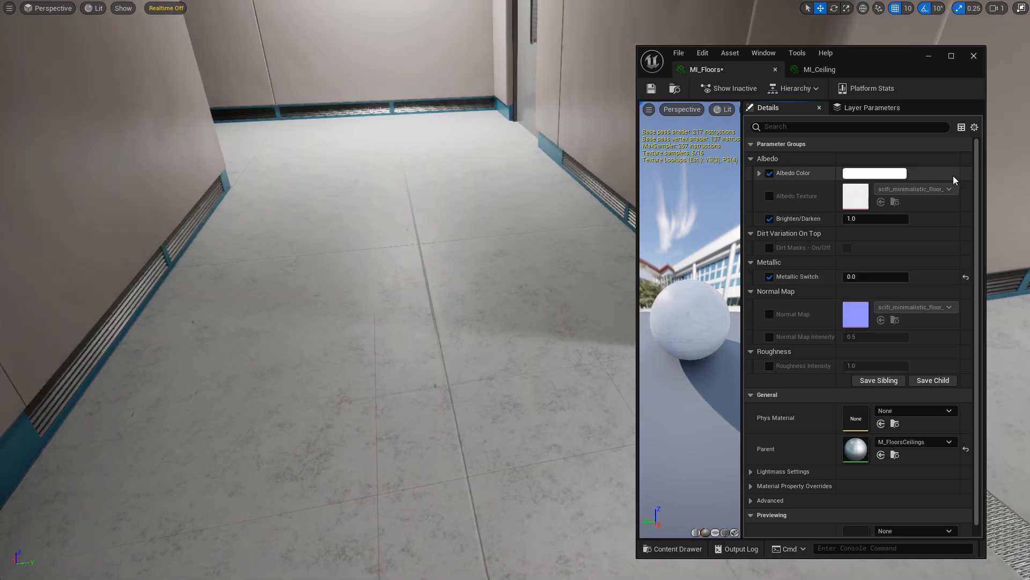
{"action": "left_click", "coordinate": [889, 173]}
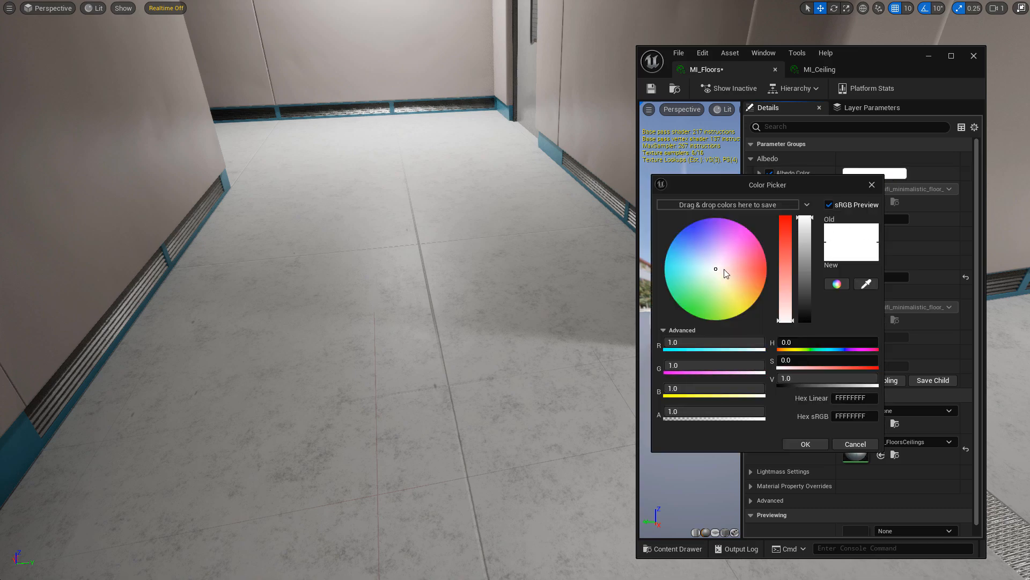
{"action": "left_click_drag", "start_coordinate": [720, 271], "coordinate": [742, 282]}
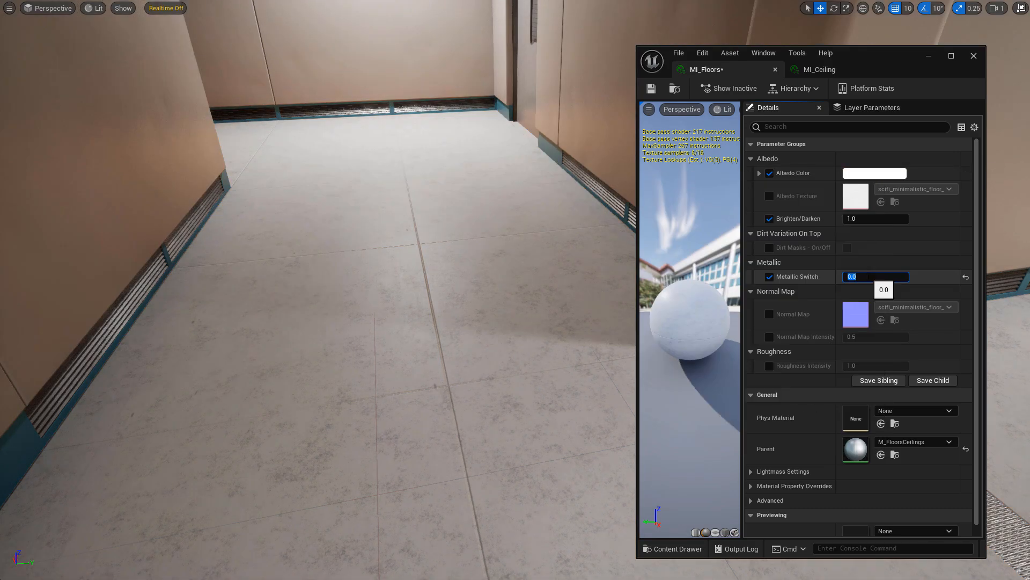
{"action": "type", "text": "1"}
{"action": "key", "text": "Return"}
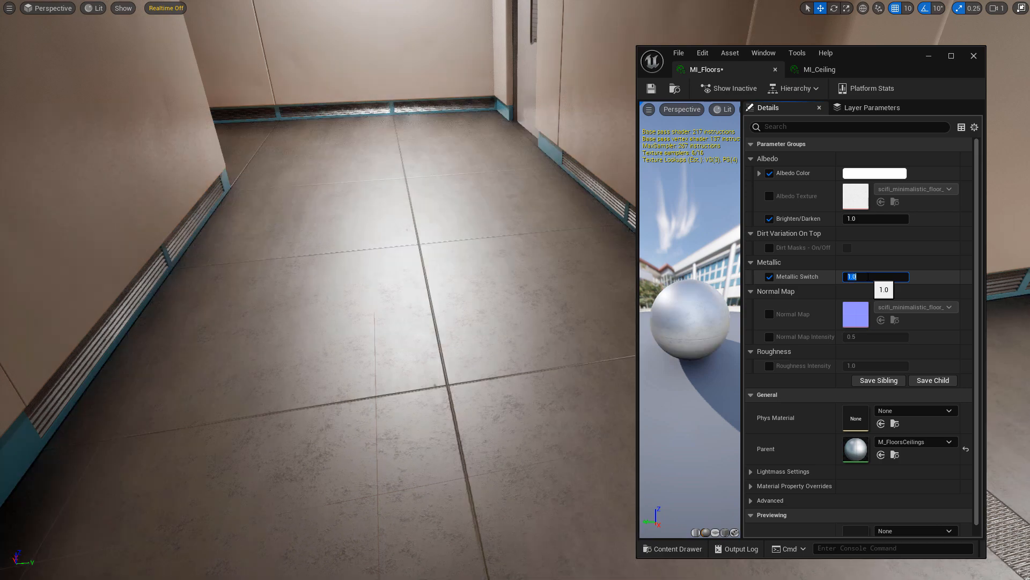
{"action": "right_click_drag", "start_coordinate": [504, 239], "coordinate": [518, 238]}
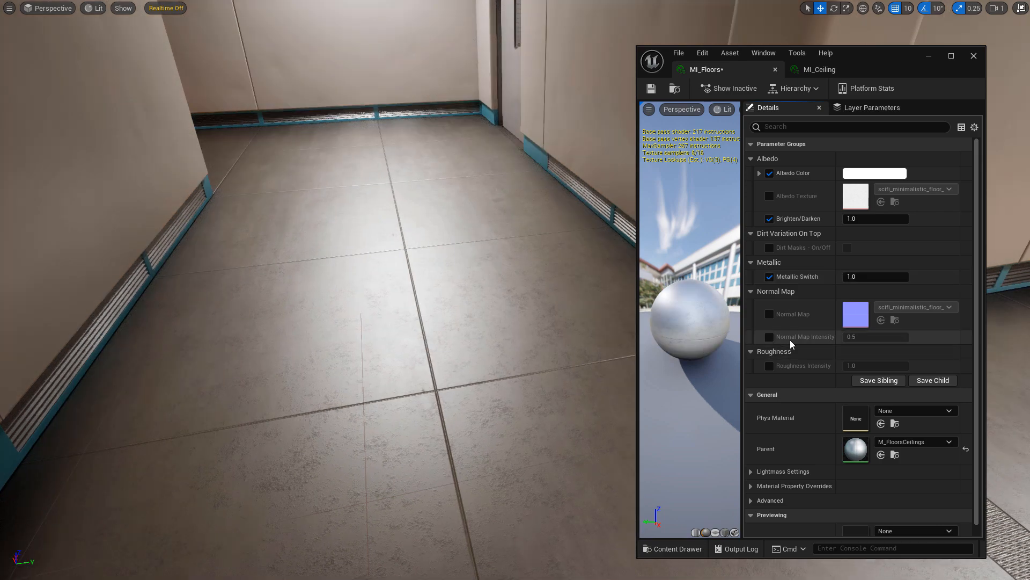
Test Normal Map Intensity and Roughness Intensity overrides, then leave both at defaults.
{"action": "left_click", "coordinate": [769, 336]}
{"action": "left_click_drag", "start_coordinate": [874, 337], "coordinate": [944, 337]}
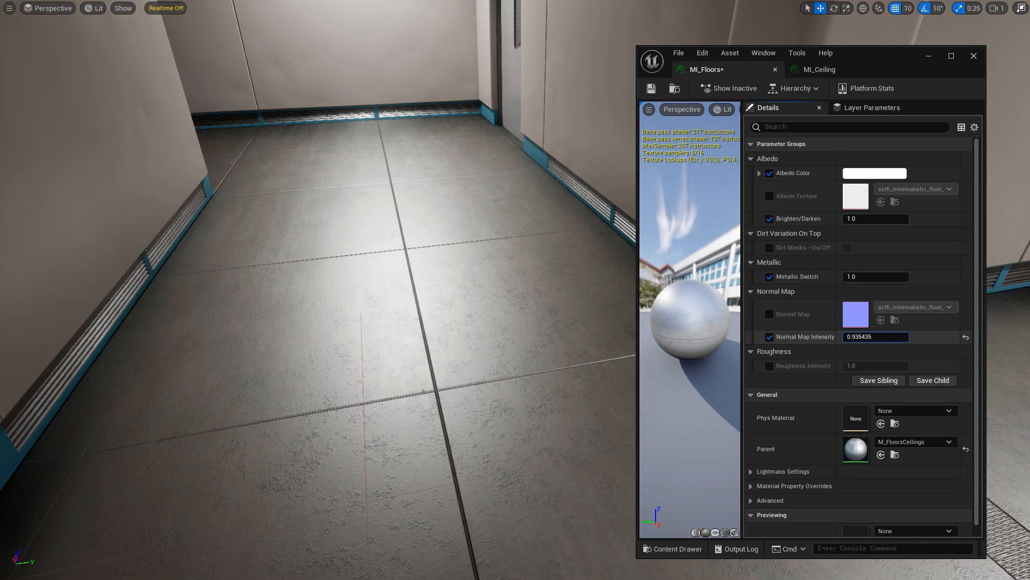
{"action": "left_click", "coordinate": [769, 337]}
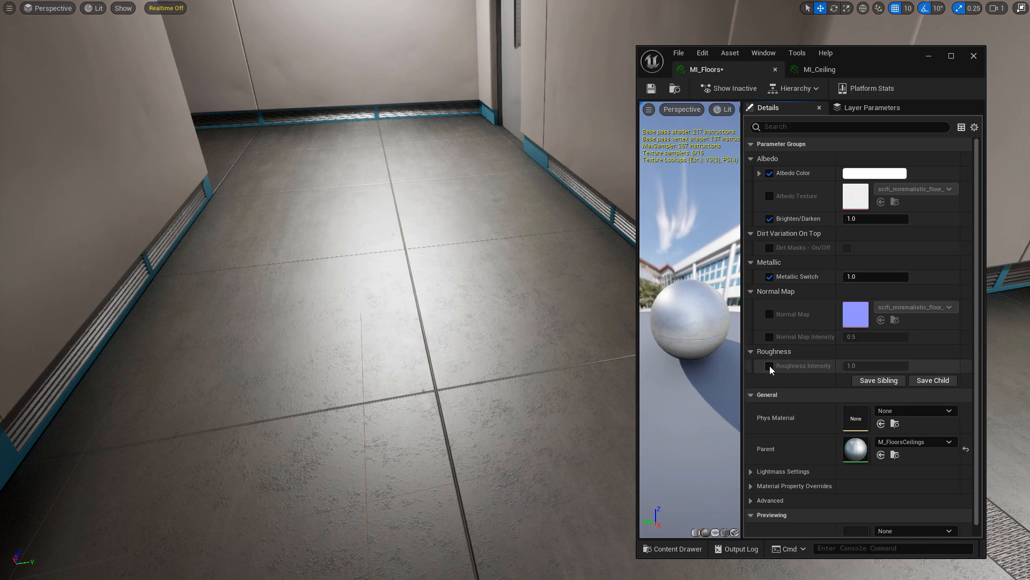
{"action": "left_click", "coordinate": [769, 365]}
{"action": "mouse_move", "coordinate": [870, 365]}
{"action": "left_mouse_down"}
{"action": "mouse_move", "coordinate": [890, 366]}
{"action": "mouse_move", "coordinate": [853, 366]}
{"action": "left_mouse_up"}
{"action": "left_click", "coordinate": [770, 366]}
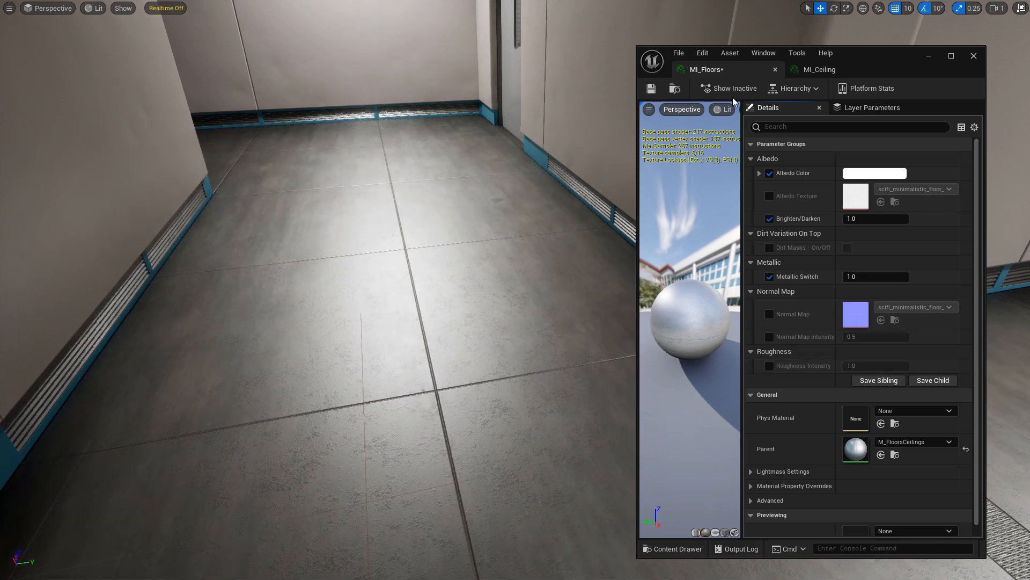
On MI_Ceiling, set Normal Map Intensity to 0.5 and Brighten/Darken to 0.92.
{"action": "left_click", "coordinate": [820, 69]}
{"action": "right_click_drag", "start_coordinate": [529, 168], "coordinate": [499, 75]}
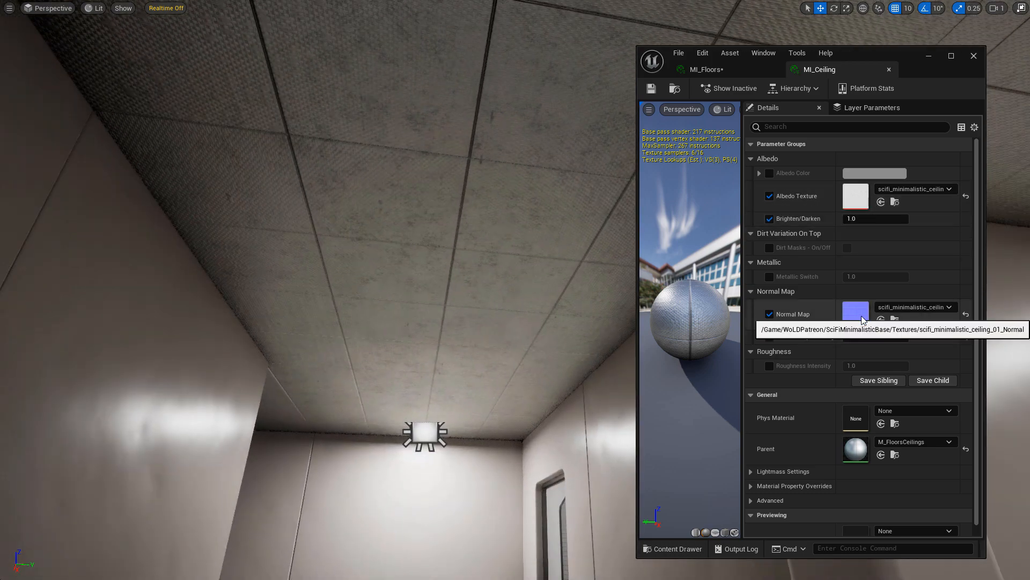
{"action": "right_click_drag", "start_coordinate": [594, 191], "coordinate": [376, 228]}
{"action": "key", "text": "w"}
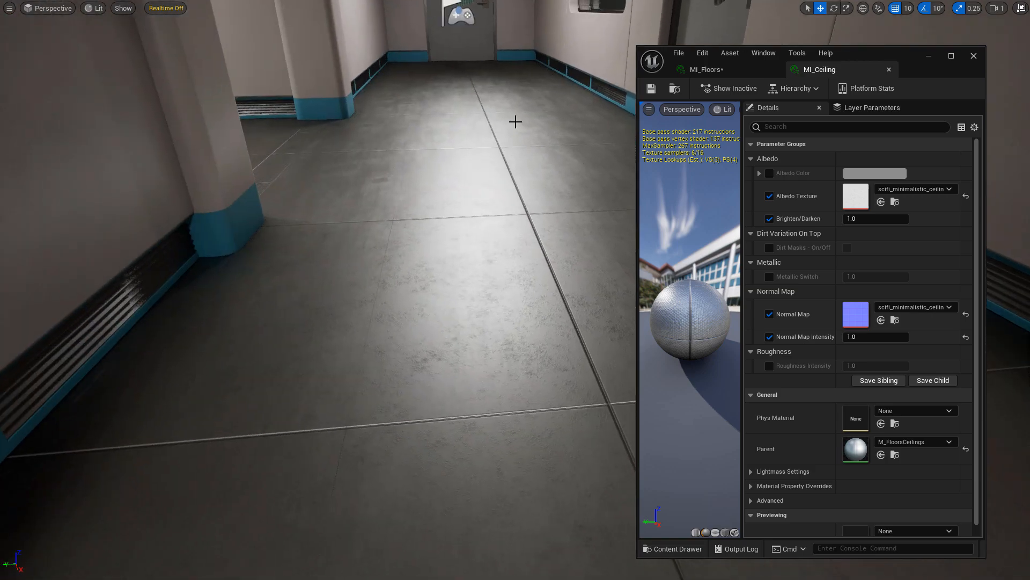
{"action": "right_click_drag", "start_coordinate": [493, 277], "coordinate": [352, 102]}
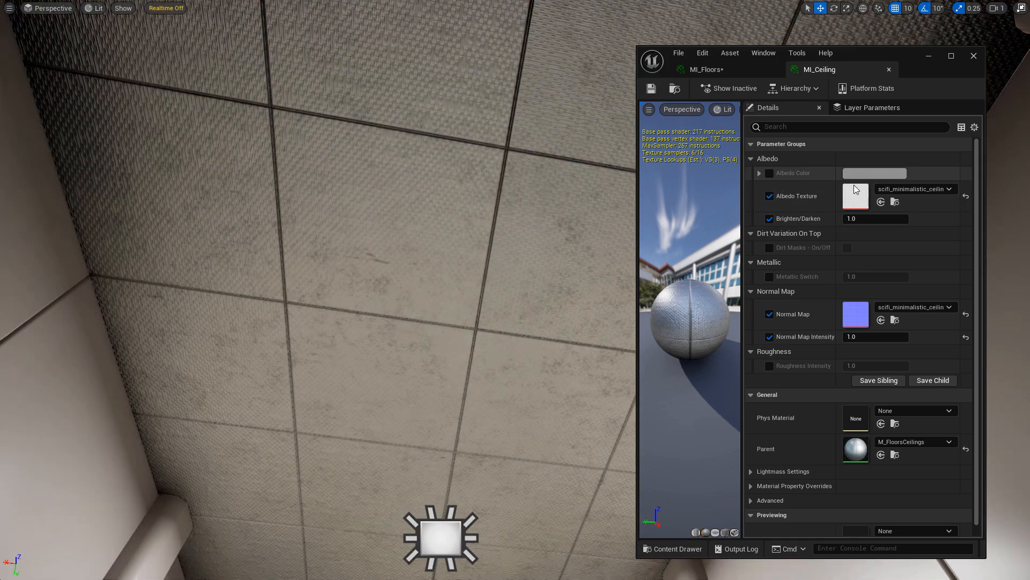
{"action": "left_click", "coordinate": [852, 337]}
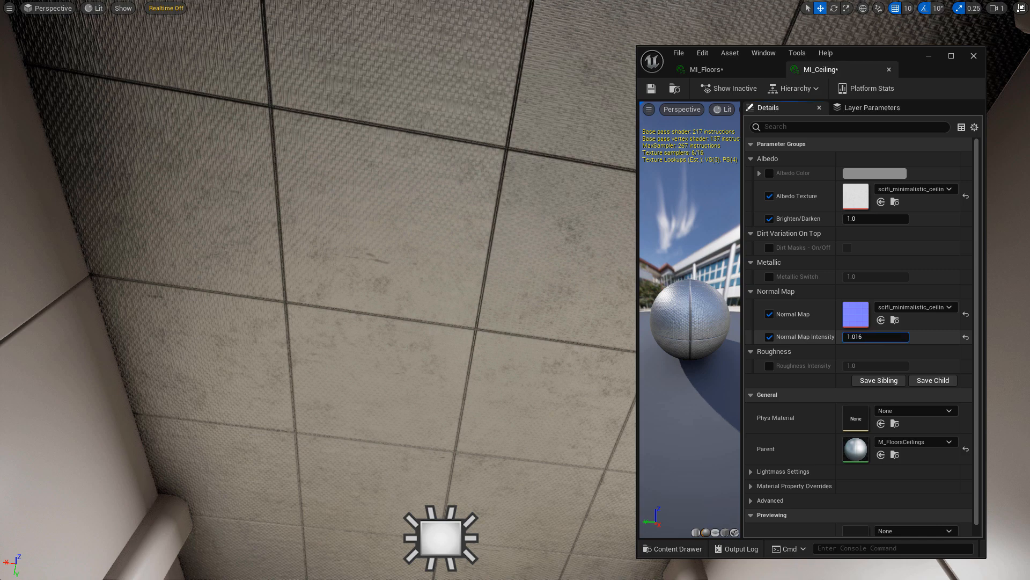
{"action": "type", "text": "0.5"}
{"action": "key", "text": "Return"}
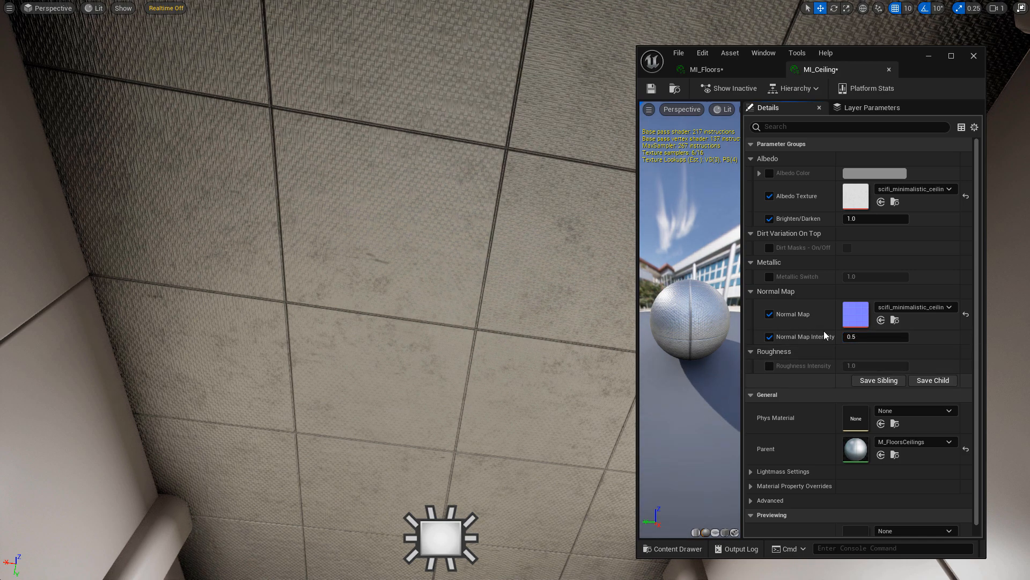
{"action": "left_click", "coordinate": [858, 219]}
{"action": "type", "text": "0.92"}
{"action": "key", "text": "Return"}
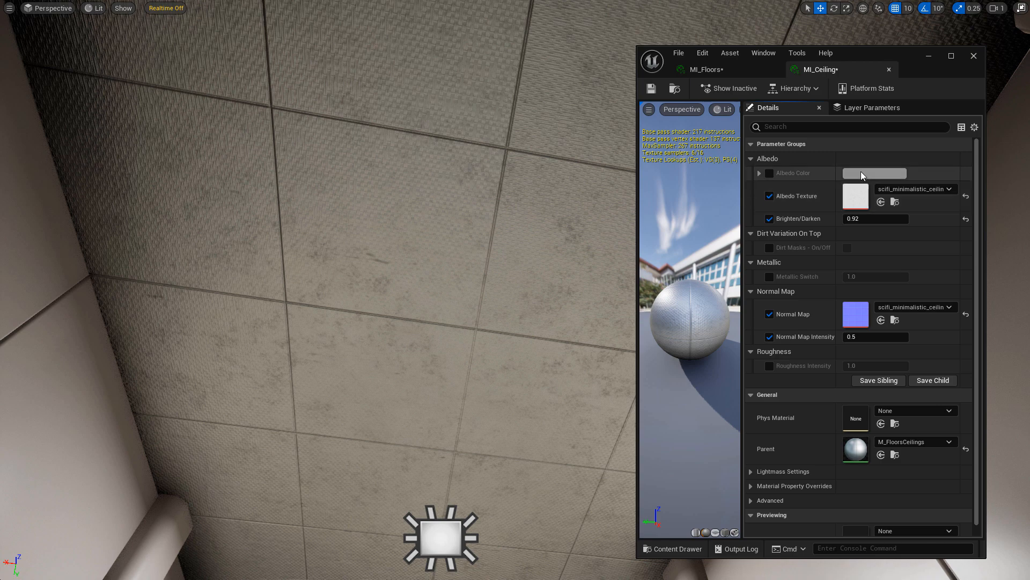
Preview an orange Albedo Color tint on the ceiling, then cancel it.
{"action": "left_click", "coordinate": [889, 177]}
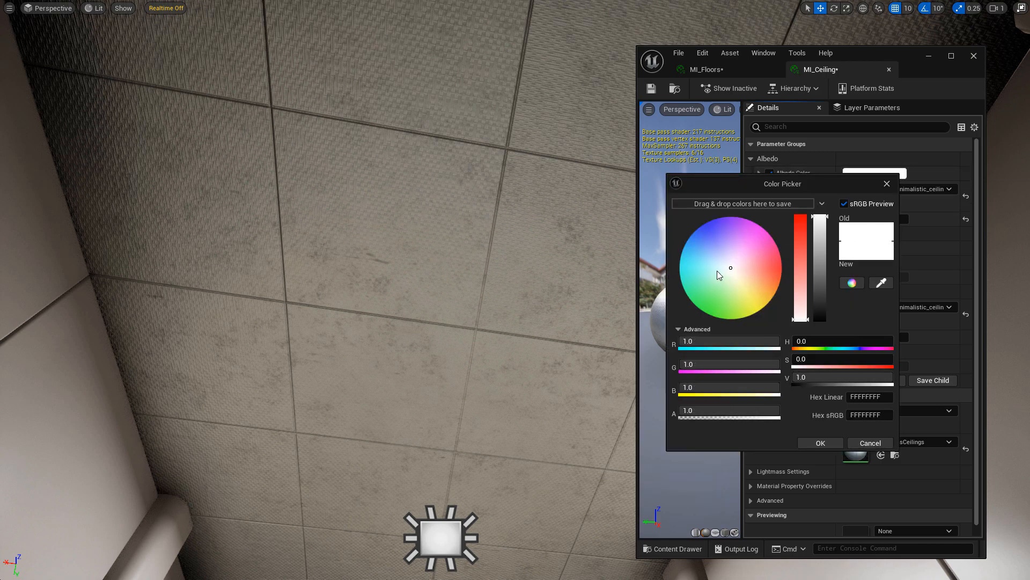
{"action": "left_click_drag", "start_coordinate": [717, 271], "coordinate": [751, 282]}
{"action": "key", "text": "Escape"}
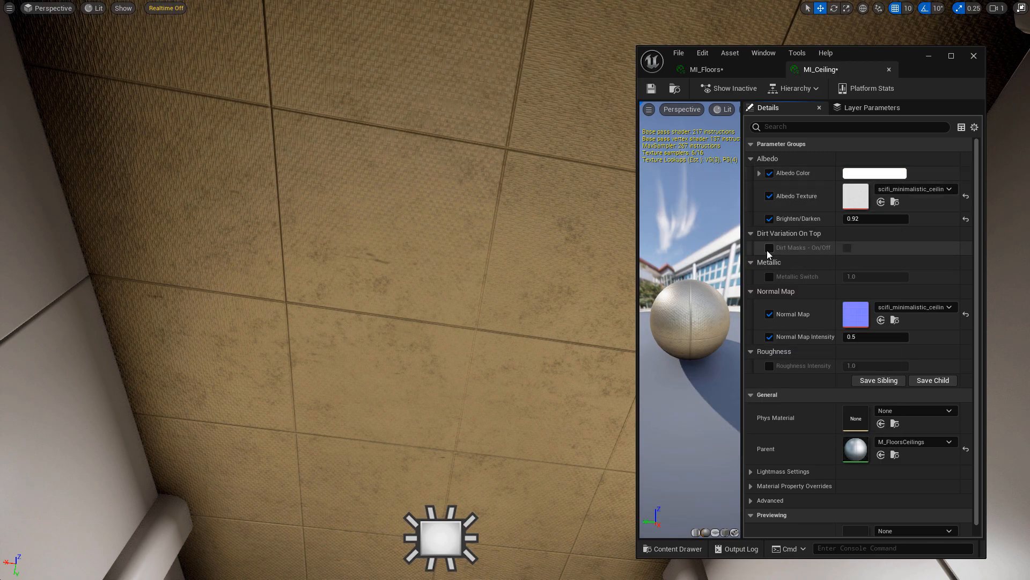
Select the floor strip by the pillar and close the material instance editor.
{"action": "right_click_drag", "start_coordinate": [376, 226], "coordinate": [209, 410]}
{"action": "left_click", "coordinate": [540, 365]}
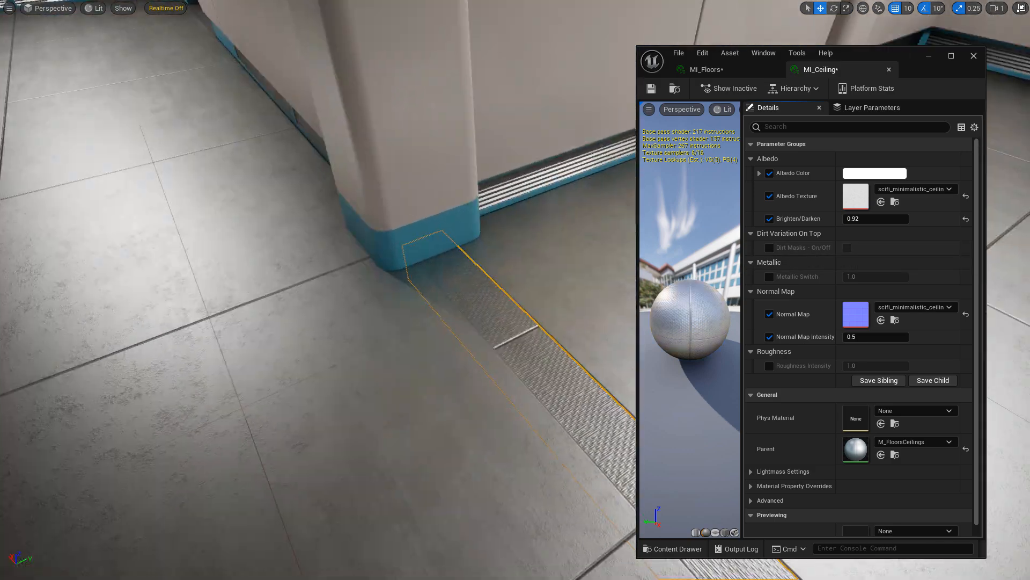
{"action": "mouse_move", "coordinate": [483, 322]}
{"action": "right_mouse_down"}
{"action": "mouse_move", "coordinate": [529, 298]}
{"action": "mouse_move", "coordinate": [478, 332]}
{"action": "right_mouse_up"}
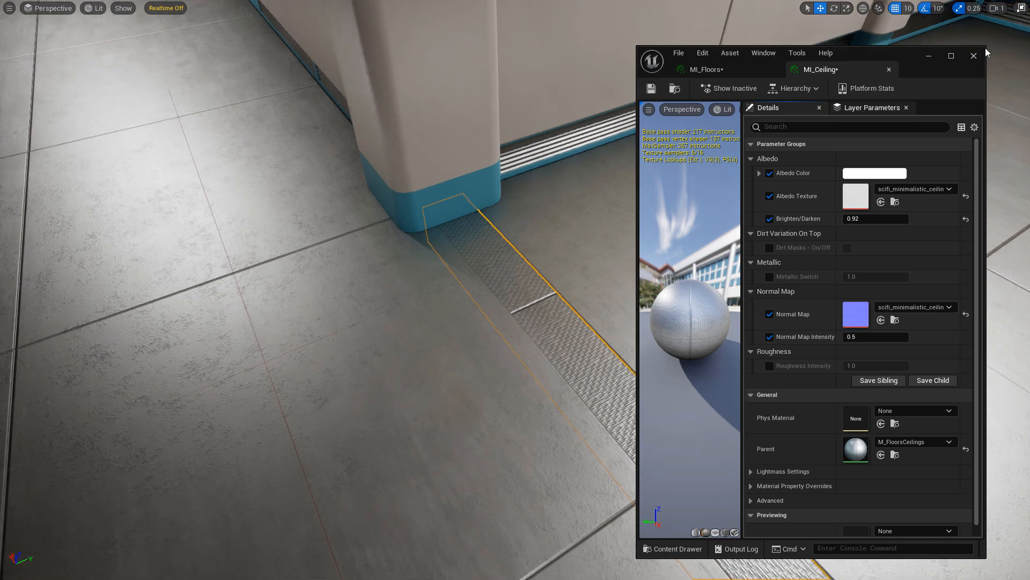
{"action": "left_click", "coordinate": [973, 58]}
{"action": "key", "text": "F11"}
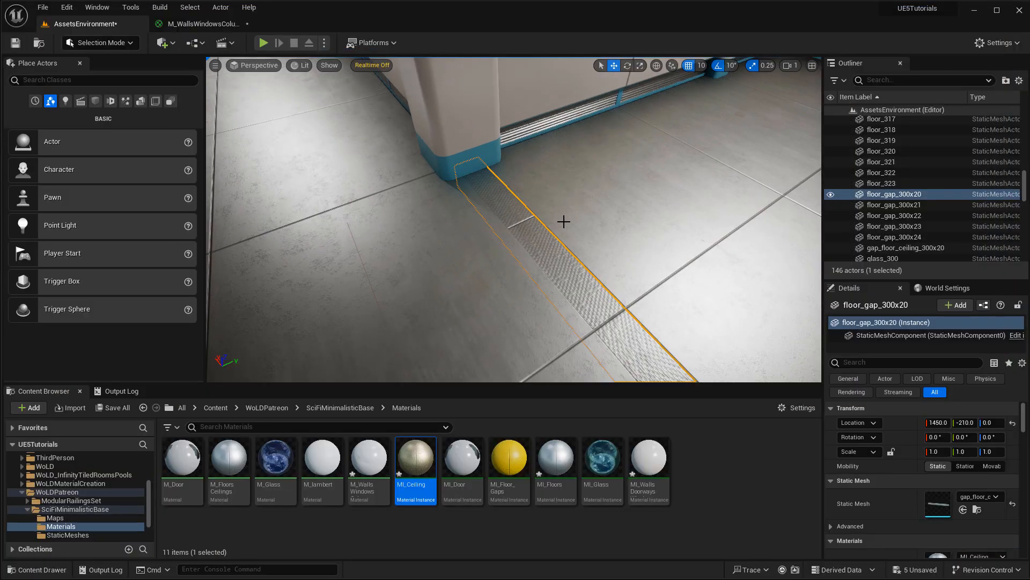
Bring the pillar's floor gap into view and apply MI_Ceiling to the ceiling.
{"action": "right_click_drag", "start_coordinate": [563, 223], "coordinate": [449, 225]}
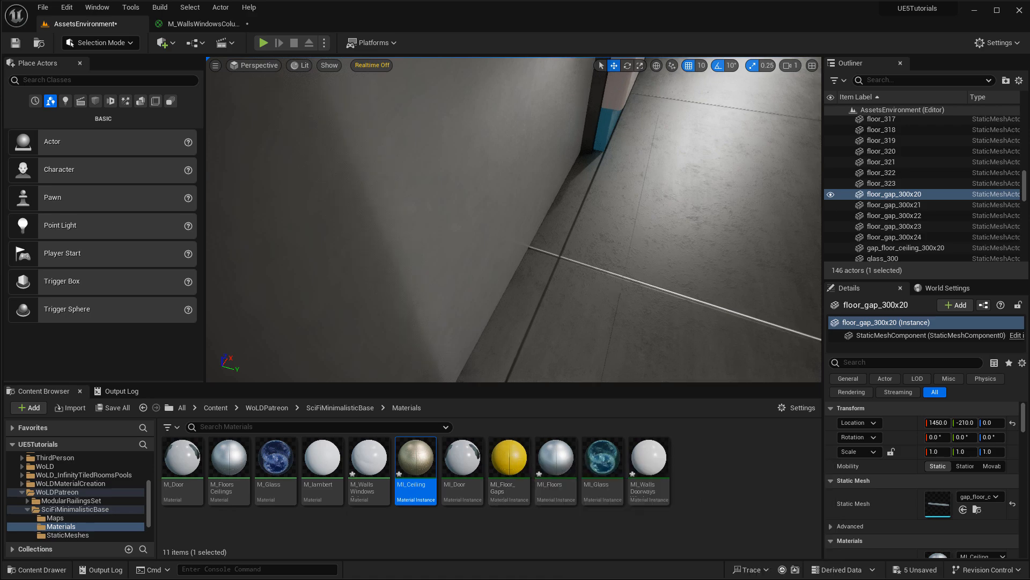
{"action": "right_click_drag", "start_coordinate": [509, 258], "coordinate": [684, 300]}
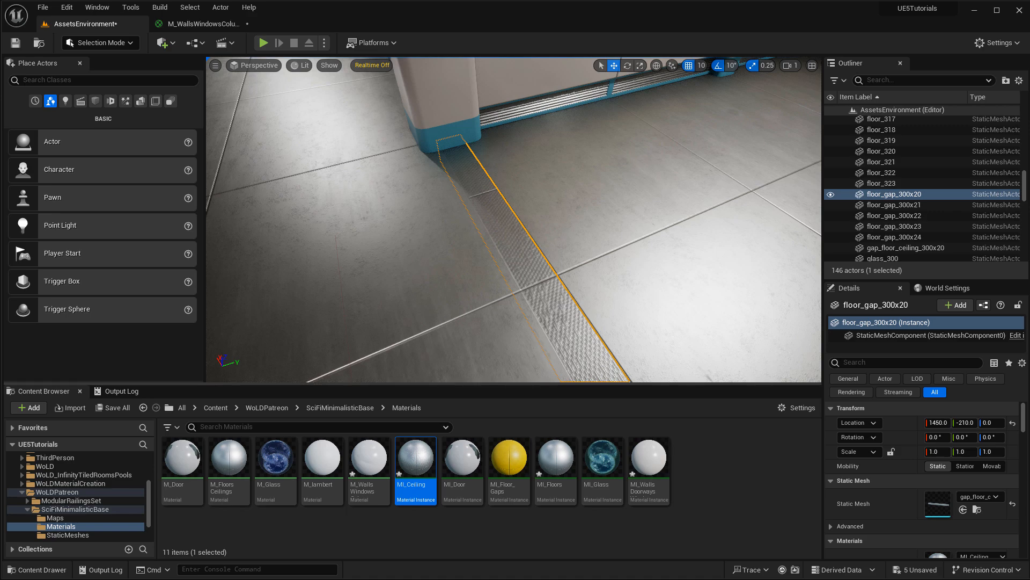
{"action": "scroll", "coordinate": [550, 332], "scroll_direction": "up", "scroll_amount": 5}
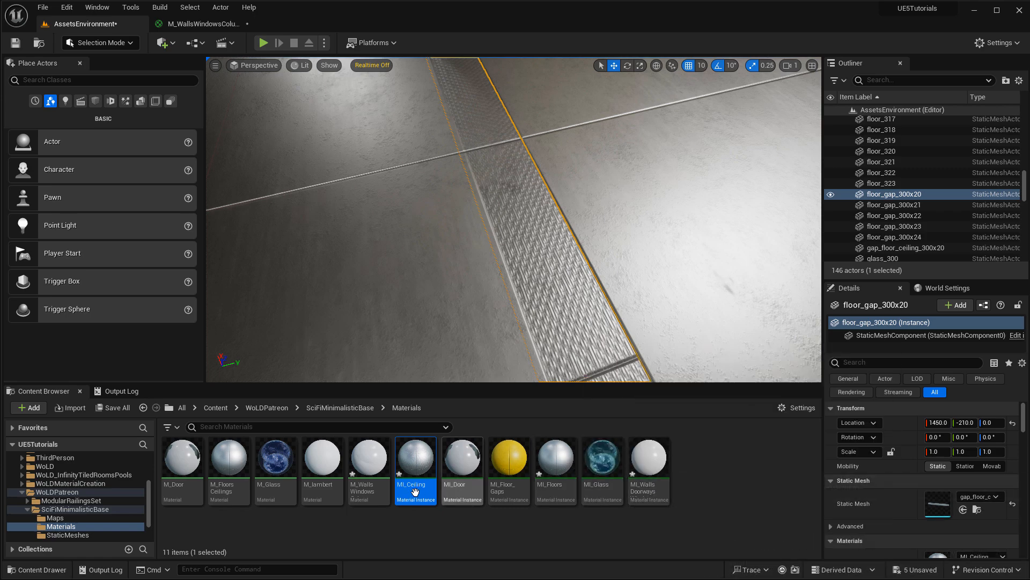
{"action": "mouse_move", "coordinate": [562, 260]}
{"action": "right_mouse_down"}
{"action": "mouse_move", "coordinate": [561, 107]}
{"action": "mouse_move", "coordinate": [569, 264]}
{"action": "right_mouse_up"}
{"action": "left_click_drag", "start_coordinate": [416, 459], "coordinate": [513, 225]}
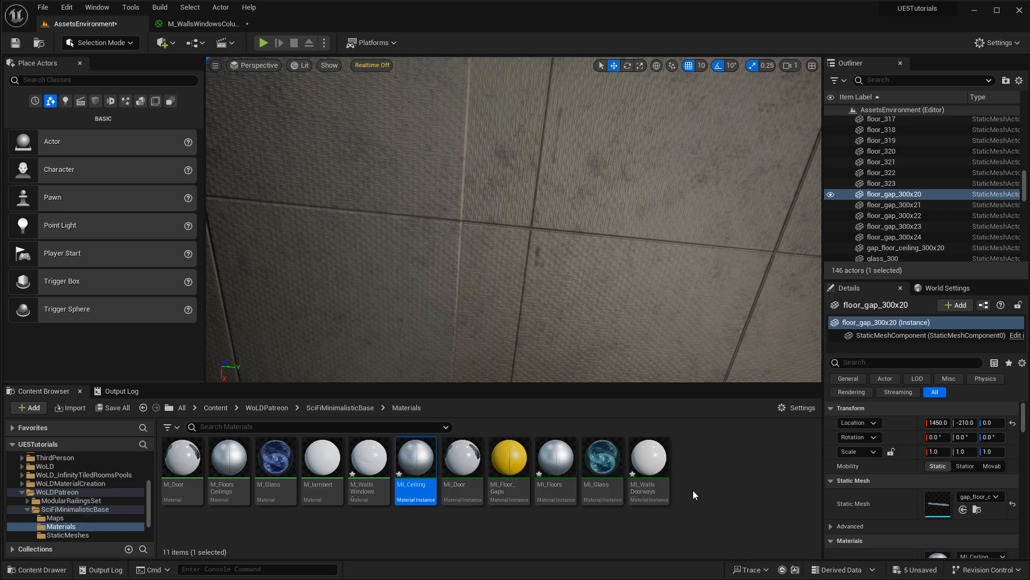
Drop MI_Floors, then the yellow MI_Floor_Gaps material, onto the floor gap strip.
{"action": "left_click_drag", "start_coordinate": [556, 459], "coordinate": [532, 236]}
{"action": "right_click_drag", "start_coordinate": [532, 237], "coordinate": [565, 285]}
{"action": "left_click_drag", "start_coordinate": [556, 459], "coordinate": [575, 334]}
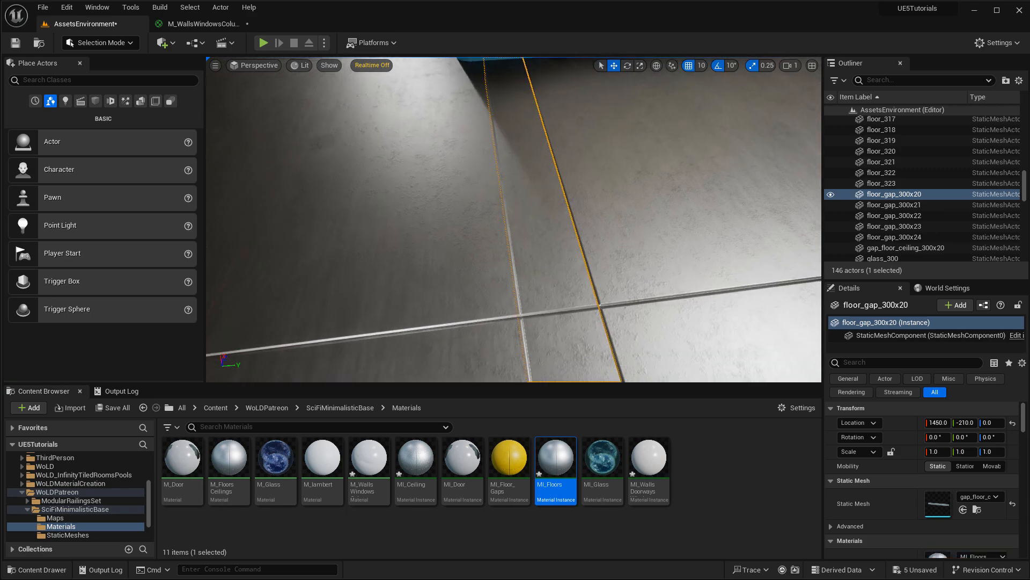
{"action": "left_click_drag", "start_coordinate": [513, 461], "coordinate": [547, 306]}
{"action": "double_click", "coordinate": [510, 455]}
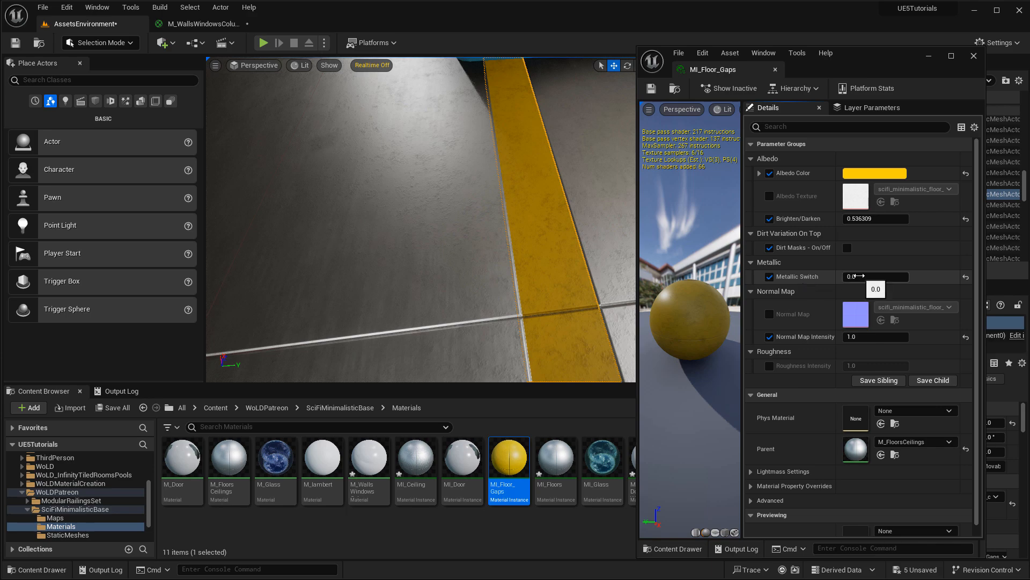
{"action": "left_click", "coordinate": [974, 55]}
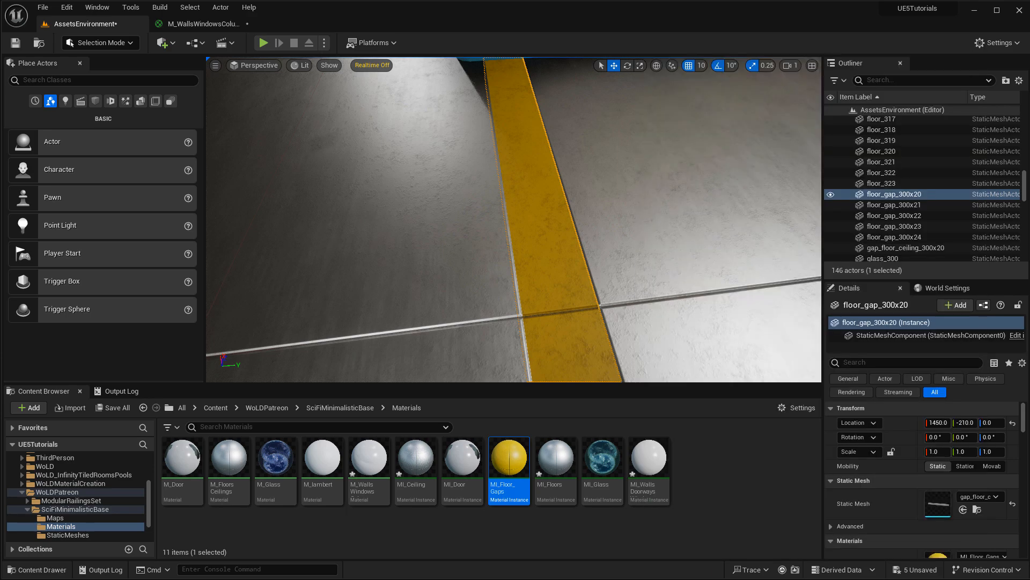
{"action": "right_click_drag", "start_coordinate": [617, 225], "coordinate": [542, 190]}
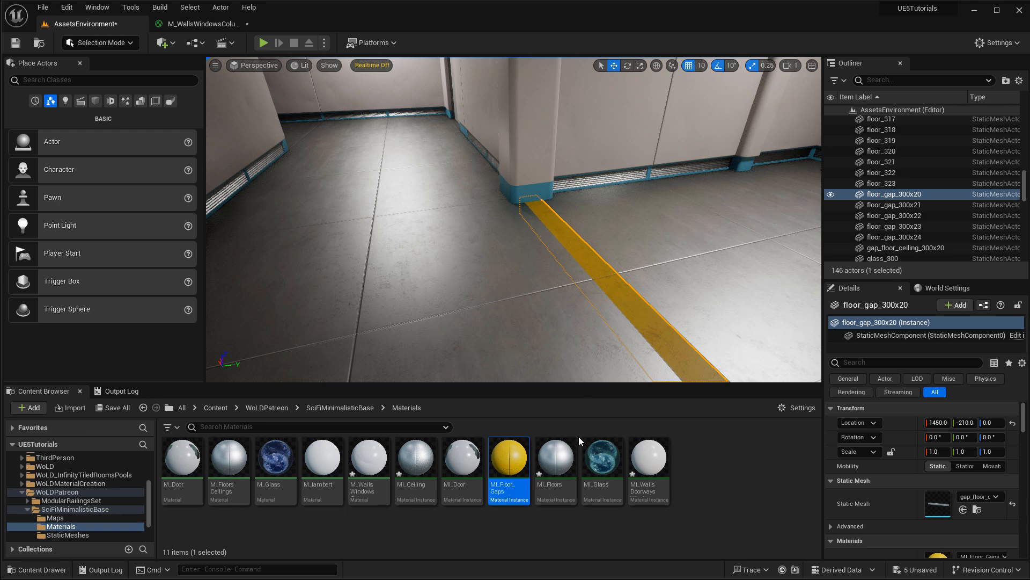
Drop MI_Ceiling onto the yellow floor gap strip, then look around the corridor toward the door wall.
{"action": "left_click_drag", "start_coordinate": [416, 459], "coordinate": [625, 294]}
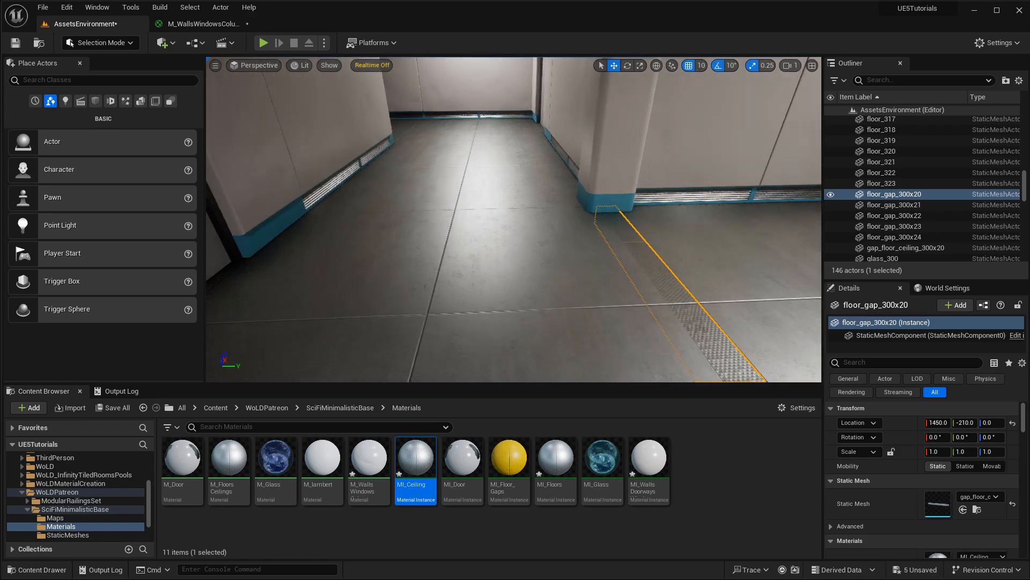
{"action": "right_click_drag", "start_coordinate": [601, 316], "coordinate": [641, 134]}
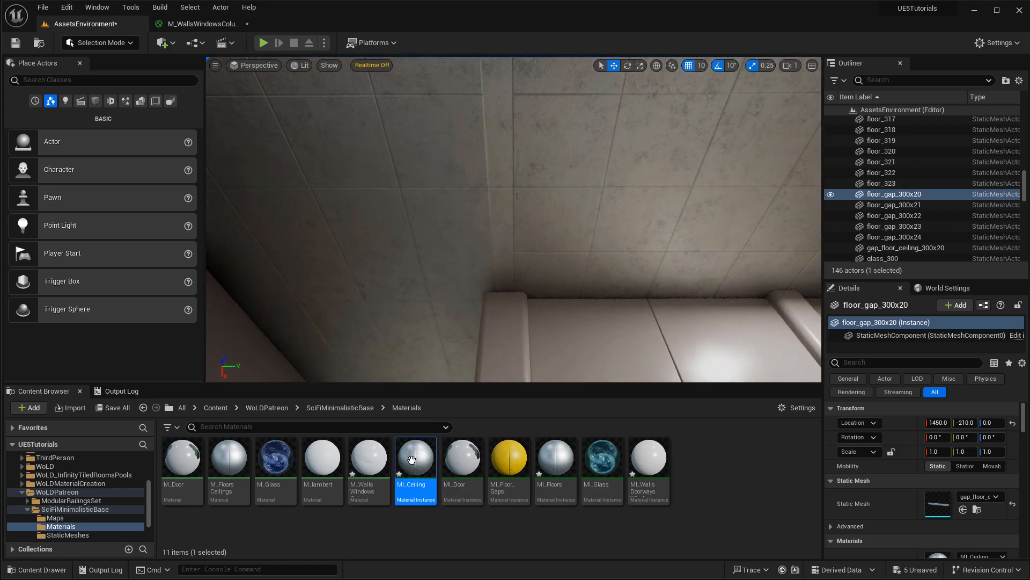
{"action": "left_click_drag", "start_coordinate": [412, 459], "coordinate": [556, 153]}
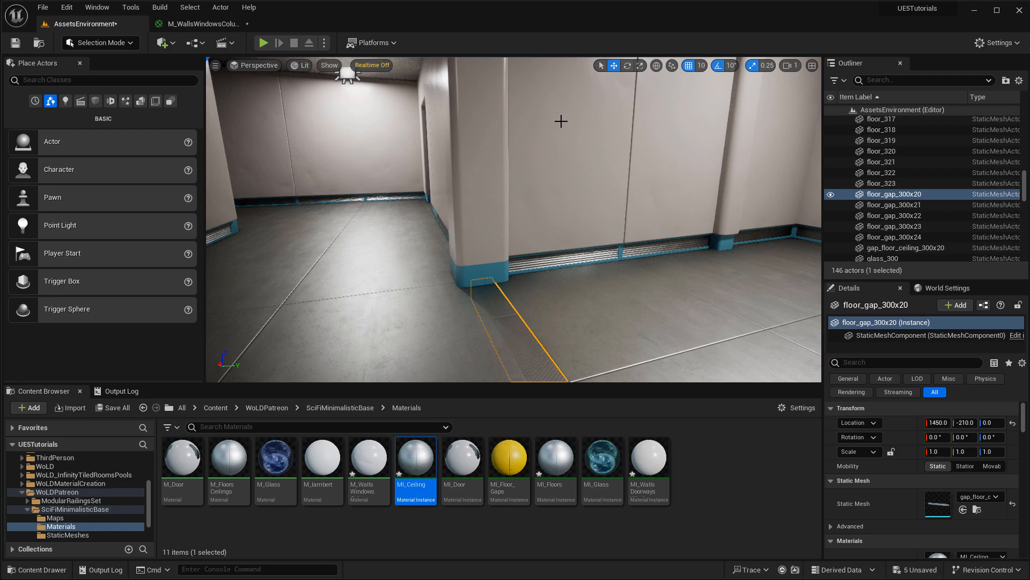
{"action": "right_click_drag", "start_coordinate": [588, 124], "coordinate": [644, 117]}
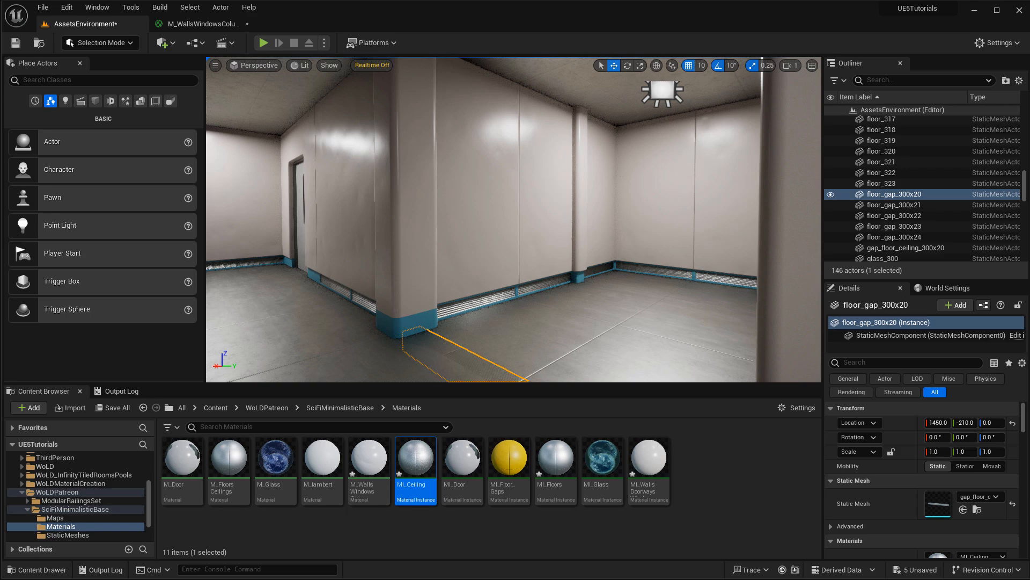
{"action": "right_click_drag", "start_coordinate": [644, 117], "coordinate": [467, 119]}
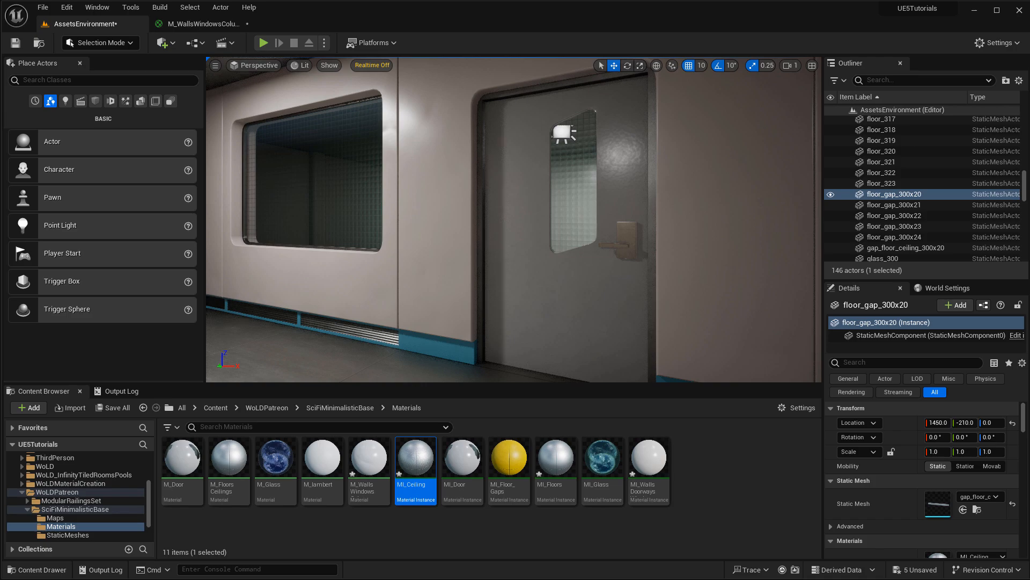
Open MI_Door, enable the Door and Lock Color overrides, and try a teal door colour.
{"action": "double_click", "coordinate": [463, 459]}
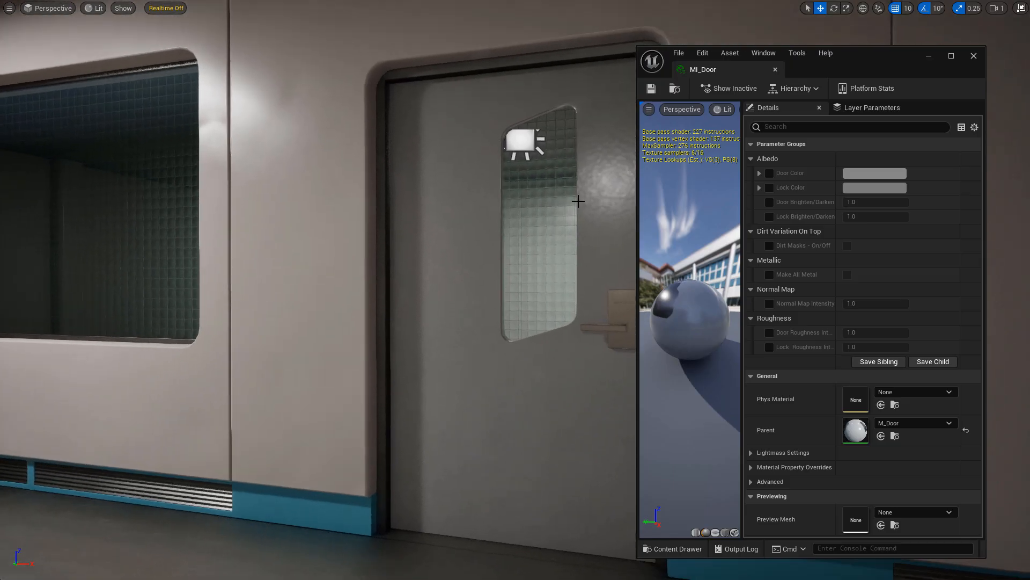
{"action": "left_click", "coordinate": [769, 173]}
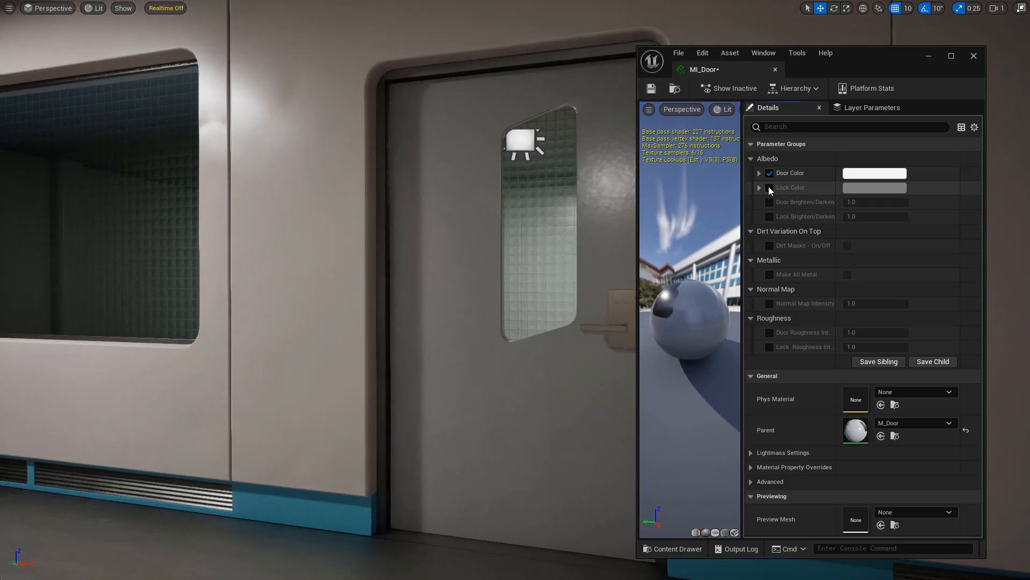
{"action": "left_click", "coordinate": [770, 187]}
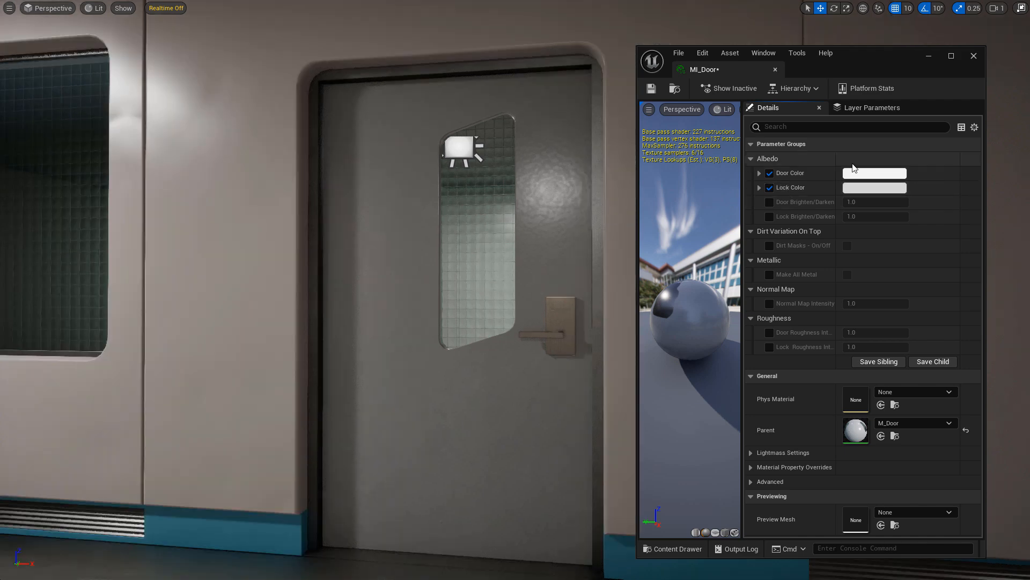
{"action": "left_click", "coordinate": [884, 177]}
{"action": "mouse_move", "coordinate": [719, 256]}
{"action": "left_mouse_down"}
{"action": "mouse_move", "coordinate": [685, 254]}
{"action": "mouse_move", "coordinate": [678, 242]}
{"action": "left_mouse_up"}
{"action": "left_click", "coordinate": [796, 440]}
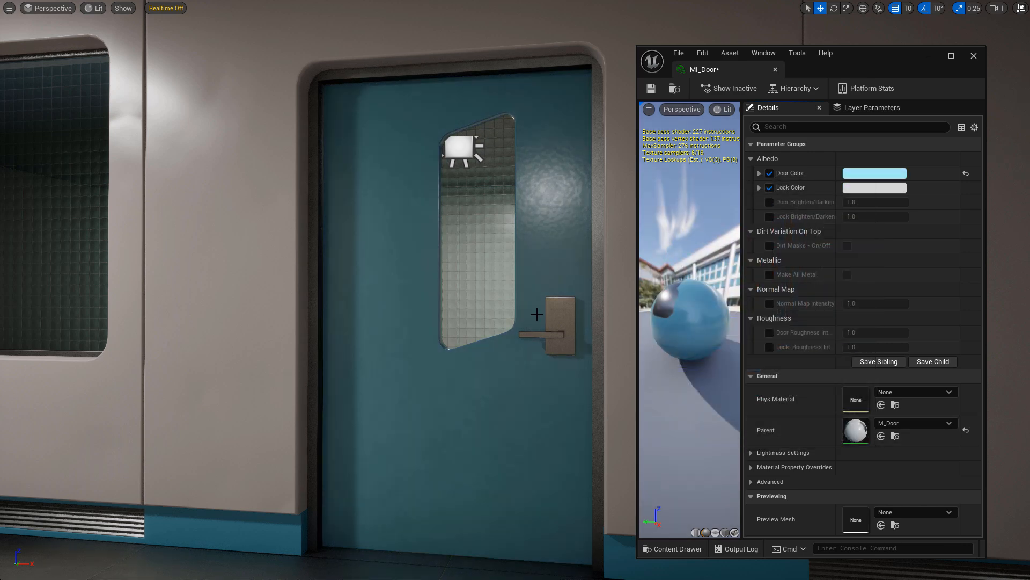
Enable Door and Lock Brighten/Darken, tint the lock green, and test brightness values around 1.0.
{"action": "left_click", "coordinate": [769, 204]}
{"action": "left_click", "coordinate": [770, 215]}
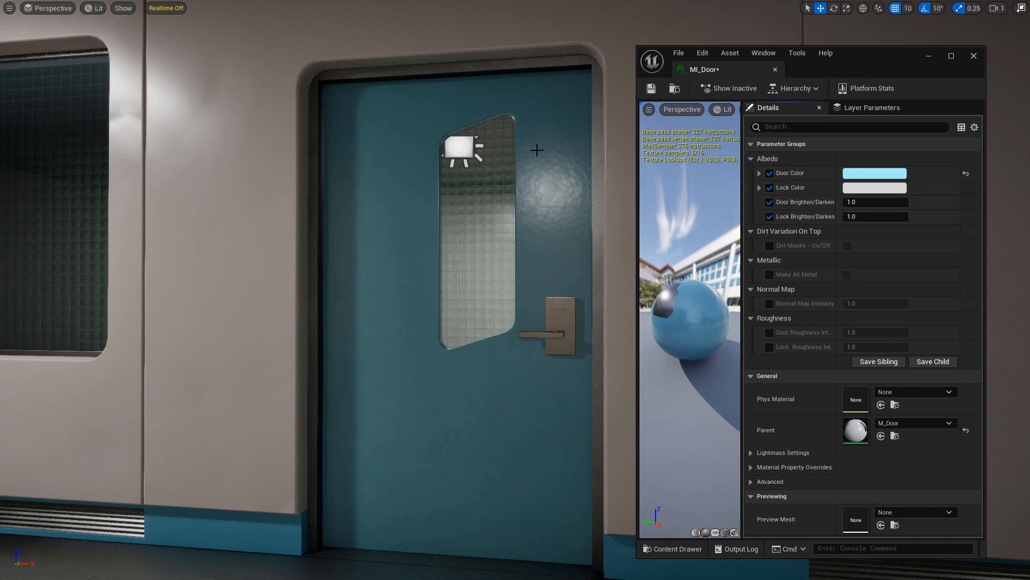
{"action": "left_click", "coordinate": [875, 187]}
{"action": "left_click_drag", "start_coordinate": [767, 261], "coordinate": [767, 290]}
{"action": "mouse_move", "coordinate": [679, 250]}
{"action": "left_mouse_down"}
{"action": "mouse_move", "coordinate": [664, 253]}
{"action": "mouse_move", "coordinate": [690, 307]}
{"action": "left_mouse_up"}
{"action": "left_click", "coordinate": [848, 200]}
{"action": "mouse_move", "coordinate": [852, 203]}
{"action": "left_mouse_down"}
{"action": "mouse_move", "coordinate": [875, 202]}
{"action": "mouse_move", "coordinate": [852, 202]}
{"action": "left_mouse_up"}
{"action": "mouse_move", "coordinate": [859, 217]}
{"action": "left_mouse_down"}
{"action": "mouse_move", "coordinate": [880, 217]}
{"action": "mouse_move", "coordinate": [850, 217]}
{"action": "left_mouse_up"}
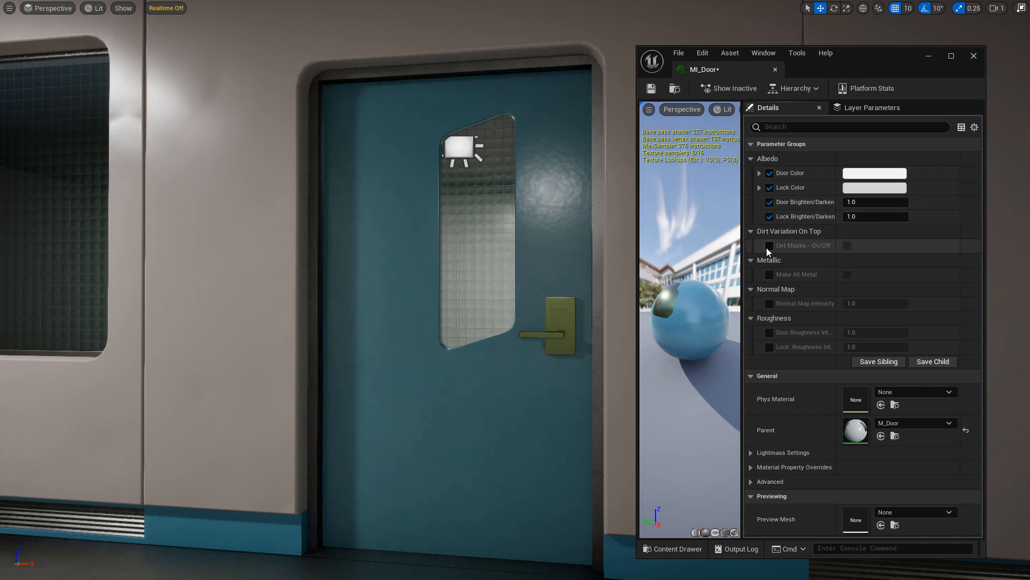
Test the Dirt Masks and Make All Metal overrides on the door, then switch them off.
{"action": "left_click", "coordinate": [768, 247]}
{"action": "mouse_move", "coordinate": [528, 246]}
{"action": "right_mouse_down"}
{"action": "mouse_move", "coordinate": [472, 245]}
{"action": "mouse_move", "coordinate": [528, 247]}
{"action": "right_mouse_up"}
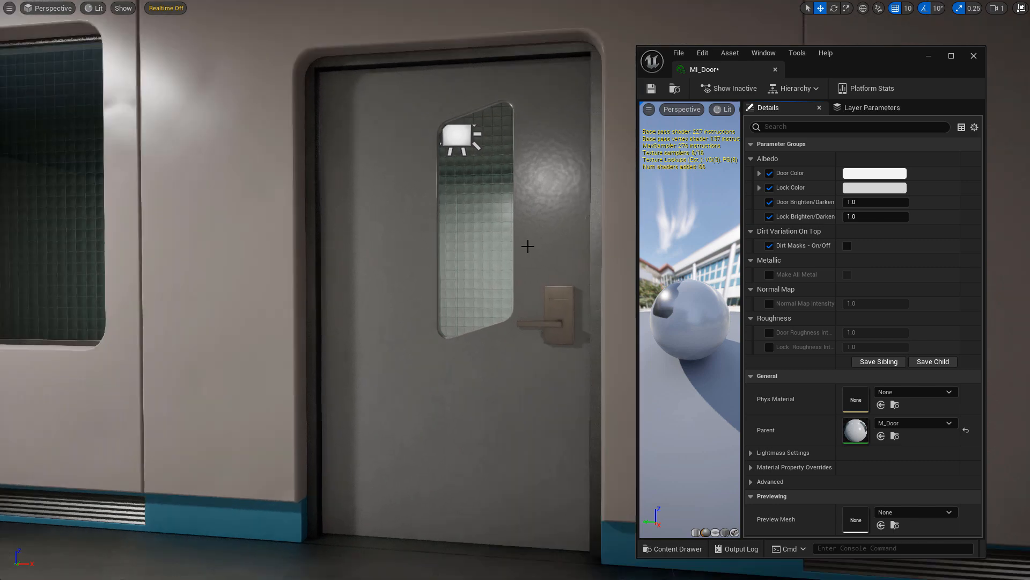
{"action": "left_click", "coordinate": [847, 245]}
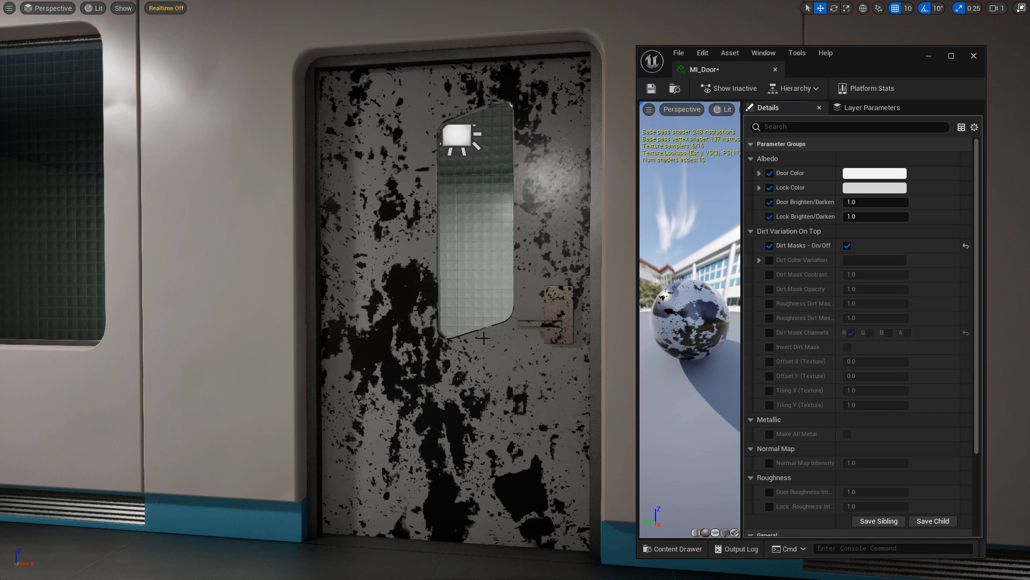
{"action": "left_click", "coordinate": [770, 246]}
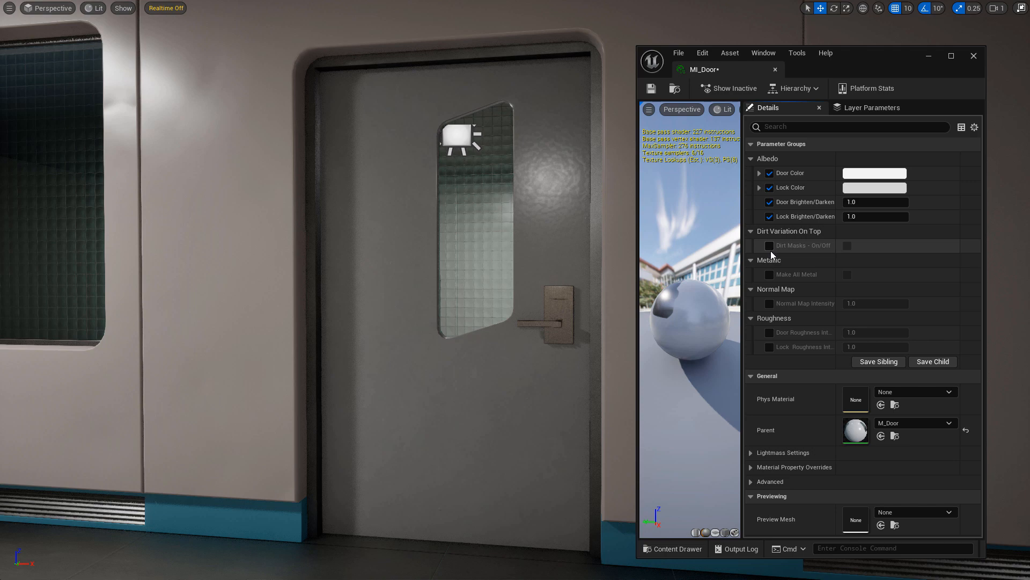
{"action": "left_click", "coordinate": [768, 274]}
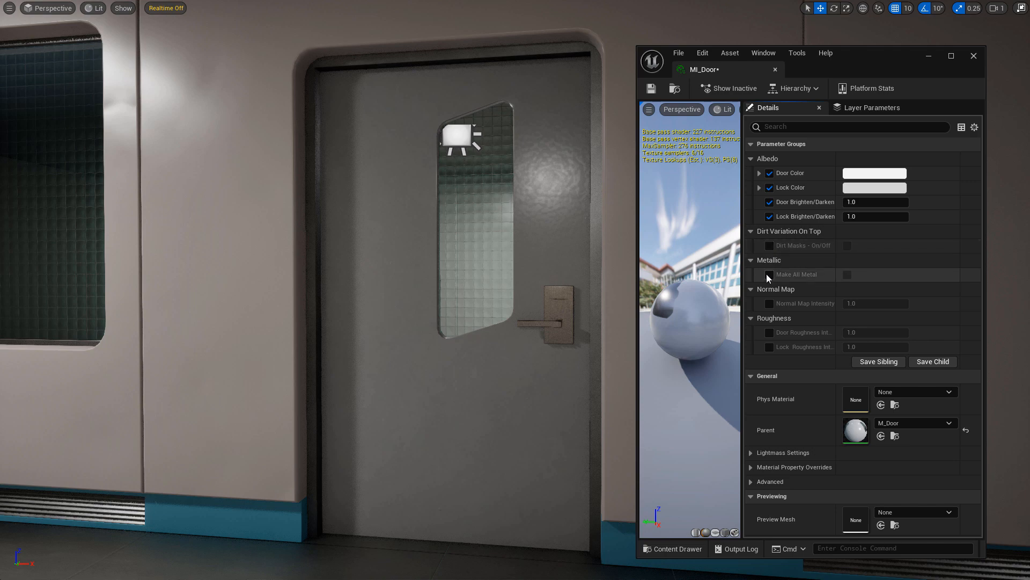
{"action": "left_click", "coordinate": [847, 275]}
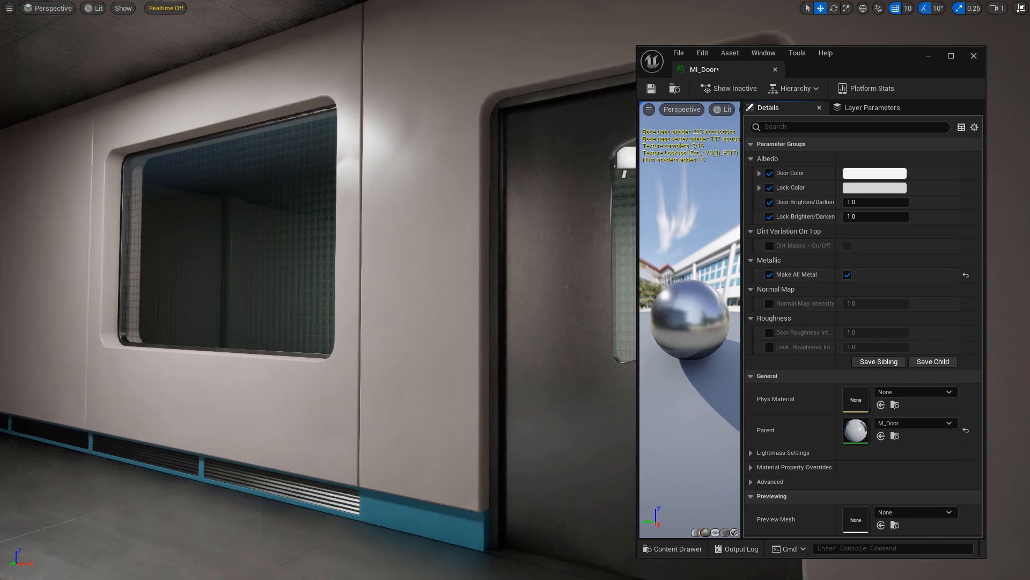
{"action": "right_click_drag", "start_coordinate": [344, 290], "coordinate": [515, 290]}
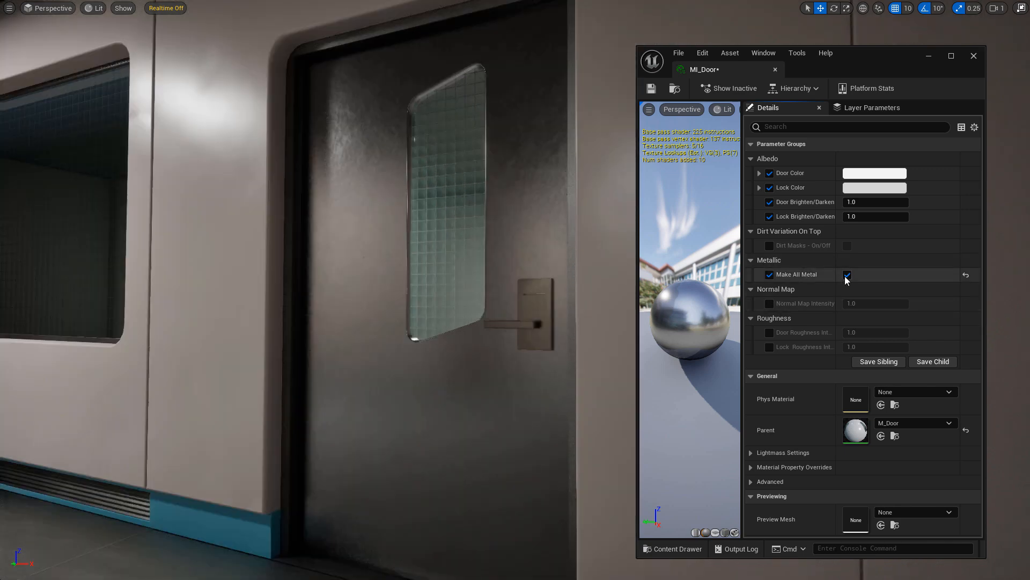
{"action": "left_click", "coordinate": [848, 274]}
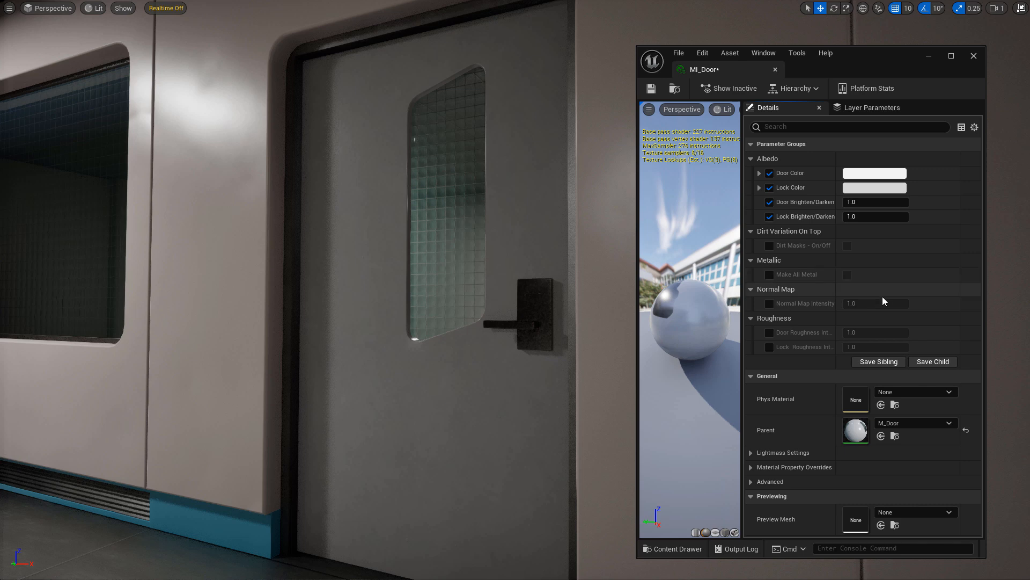
Test door and lock roughness, reset to 1.0, disable the overrides, and leave immersive mode.
{"action": "left_click", "coordinate": [769, 332]}
{"action": "left_click", "coordinate": [769, 347]}
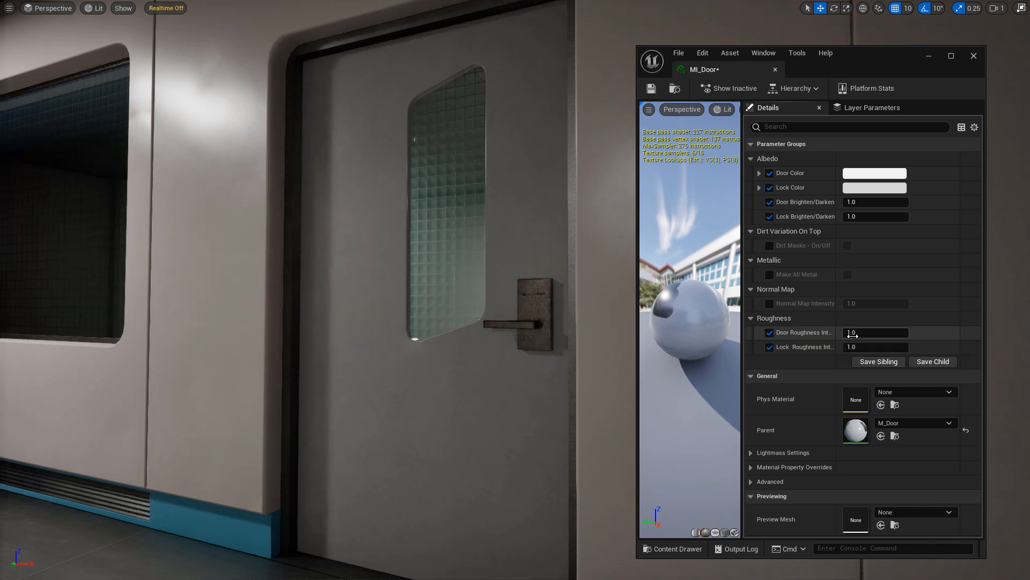
{"action": "mouse_move", "coordinate": [858, 332]}
{"action": "left_mouse_down"}
{"action": "mouse_move", "coordinate": [826, 332]}
{"action": "mouse_move", "coordinate": [902, 332]}
{"action": "mouse_move", "coordinate": [864, 332]}
{"action": "left_mouse_up"}
{"action": "mouse_move", "coordinate": [864, 347]}
{"action": "left_mouse_down"}
{"action": "mouse_move", "coordinate": [891, 347]}
{"action": "mouse_move", "coordinate": [866, 347]}
{"action": "left_mouse_up"}
{"action": "left_click", "coordinate": [966, 346]}
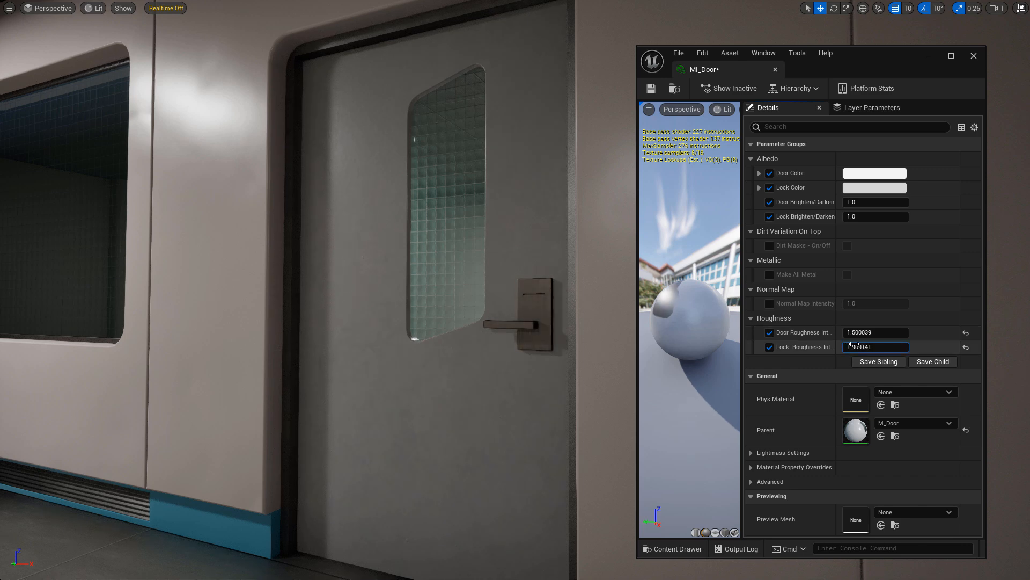
{"action": "left_click", "coordinate": [966, 332]}
{"action": "left_click", "coordinate": [769, 333]}
{"action": "left_click", "coordinate": [770, 347]}
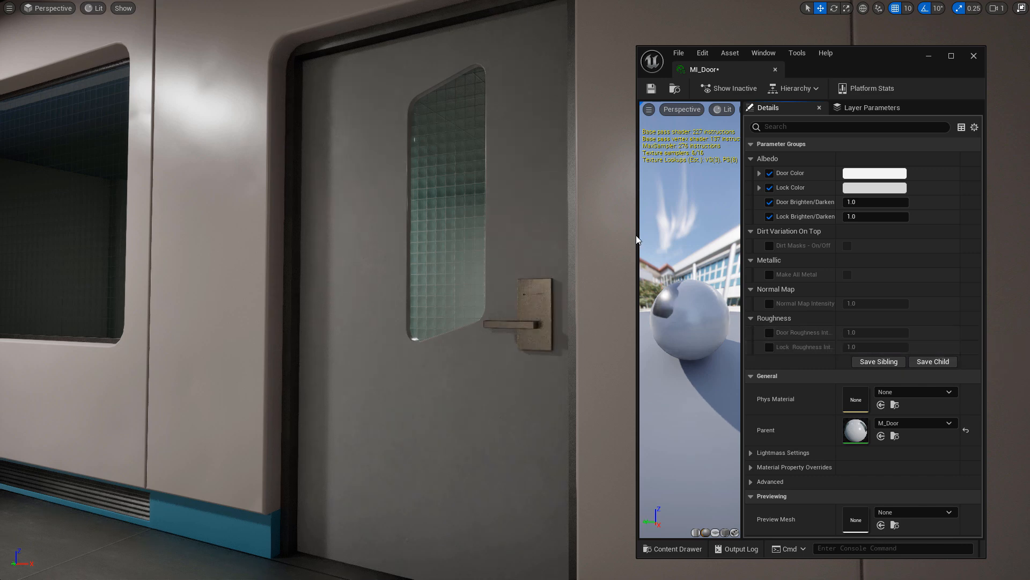
{"action": "right_click_drag", "start_coordinate": [618, 236], "coordinate": [611, 263]}
{"action": "key", "text": "F11"}
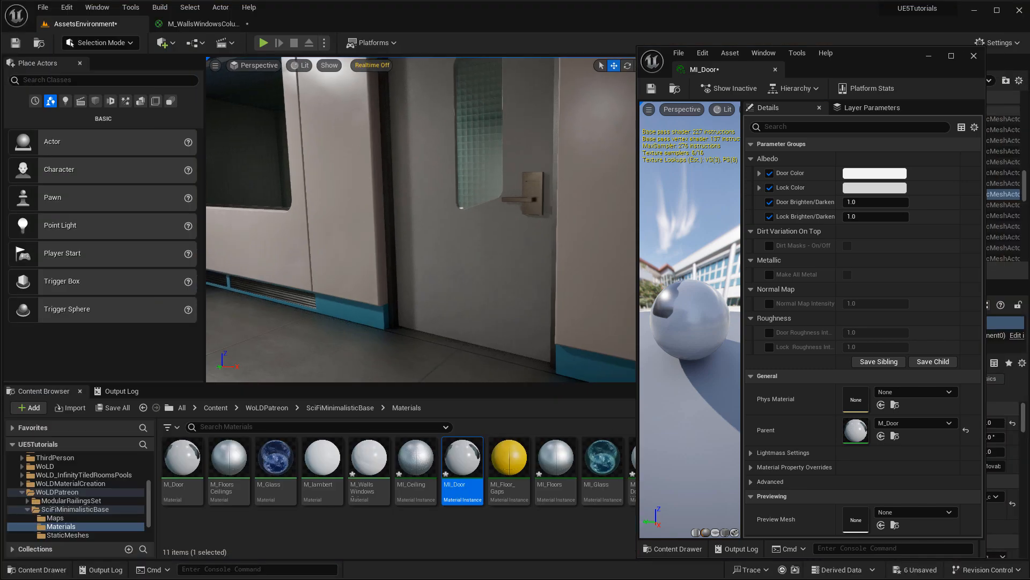
Close the MI_Door editor, open MI_Glass, and frame the wall window fullscreen.
{"action": "right_click_drag", "start_coordinate": [421, 220], "coordinate": [380, 204]}
{"action": "left_click", "coordinate": [974, 56]}
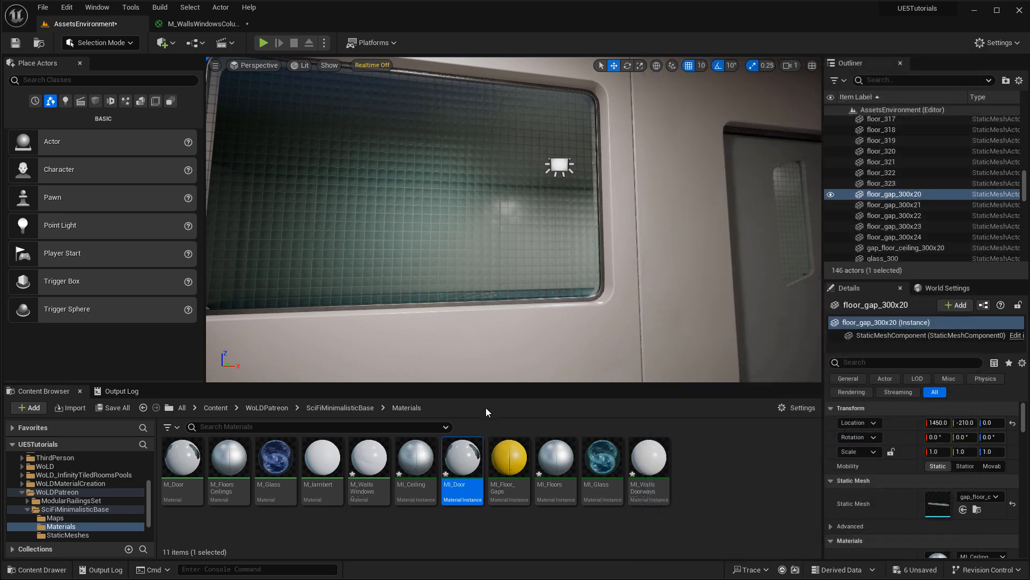
{"action": "double_click", "coordinate": [603, 462]}
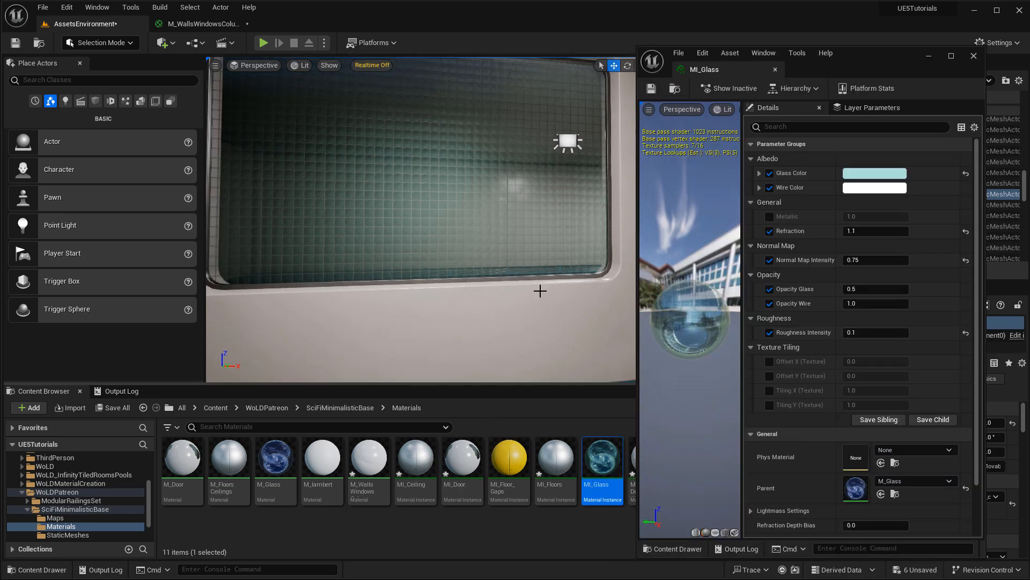
{"action": "key", "text": "F11"}
{"action": "right_click_drag", "start_coordinate": [549, 227], "coordinate": [553, 234]}
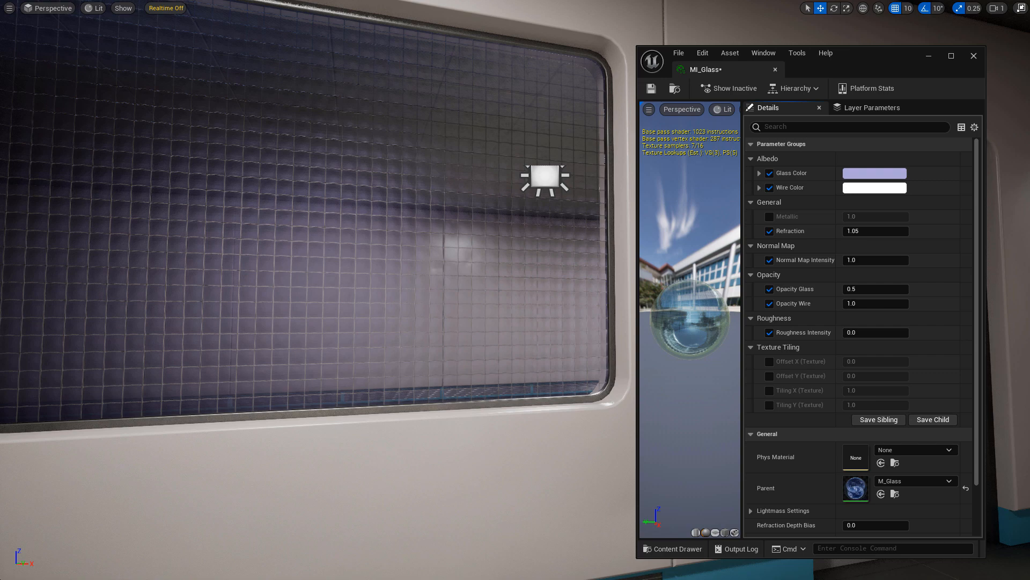
{"action": "right_click_drag", "start_coordinate": [376, 290], "coordinate": [360, 273]}
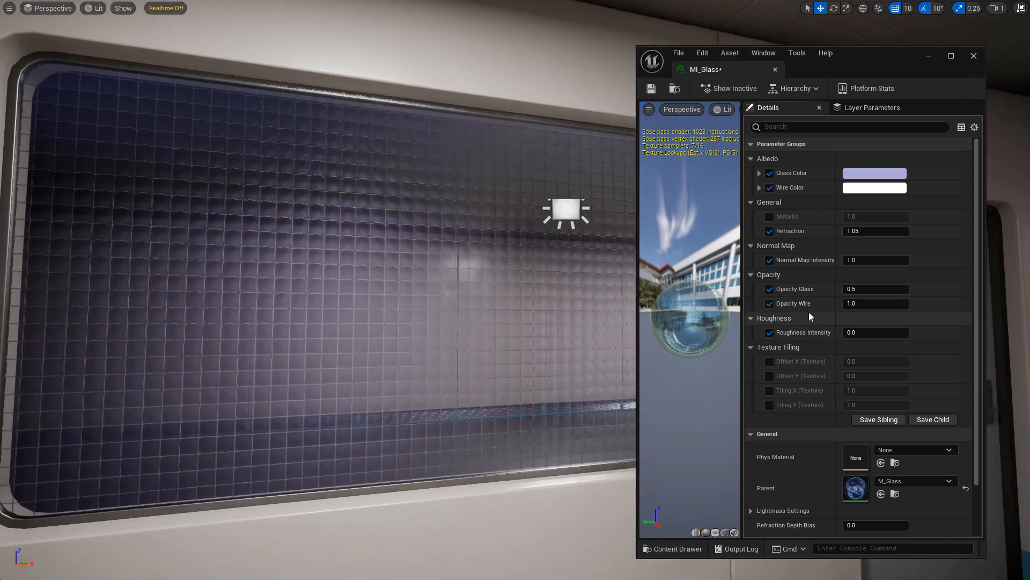
Raise Opacity Glass to 0.724 and tint Glass Color pale green-grey.
{"action": "left_click_drag", "start_coordinate": [871, 289], "coordinate": [899, 290]}
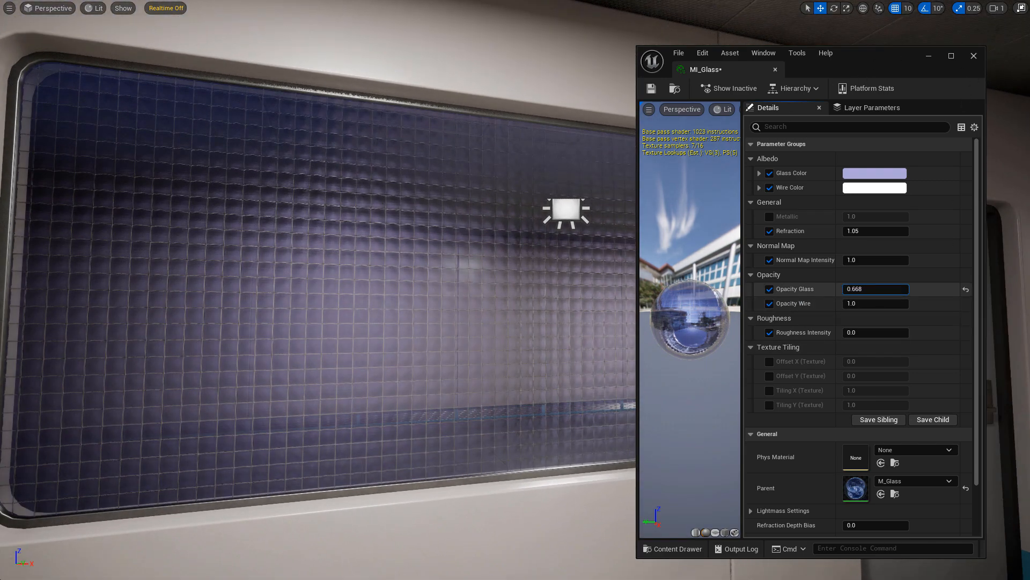
{"action": "left_click", "coordinate": [854, 173]}
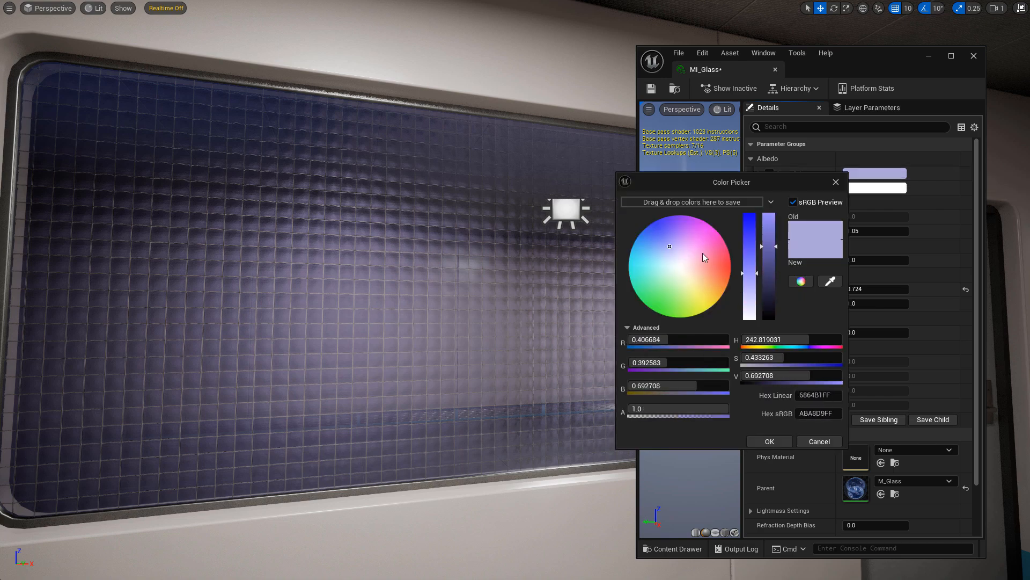
{"action": "left_click_drag", "start_coordinate": [672, 261], "coordinate": [673, 276]}
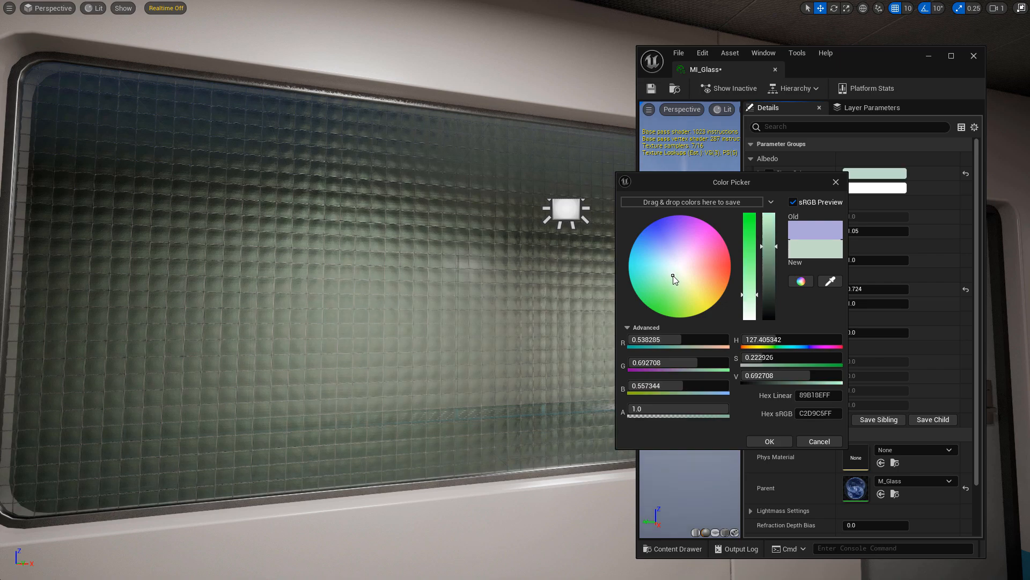
{"action": "left_click", "coordinate": [775, 442]}
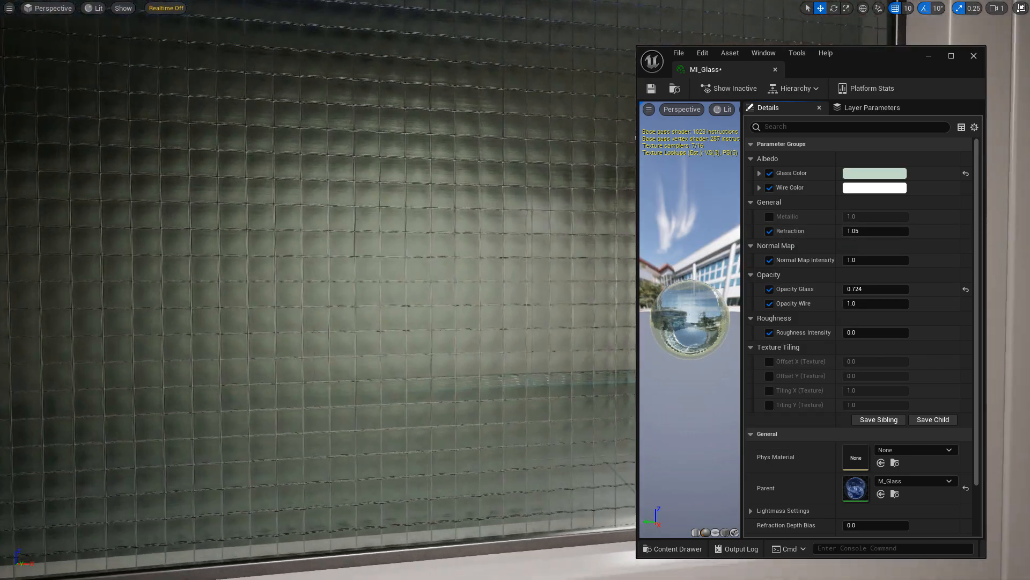
{"action": "key", "text": "w"}
{"action": "right_click_drag", "start_coordinate": [448, 57], "coordinate": [449, 57]}
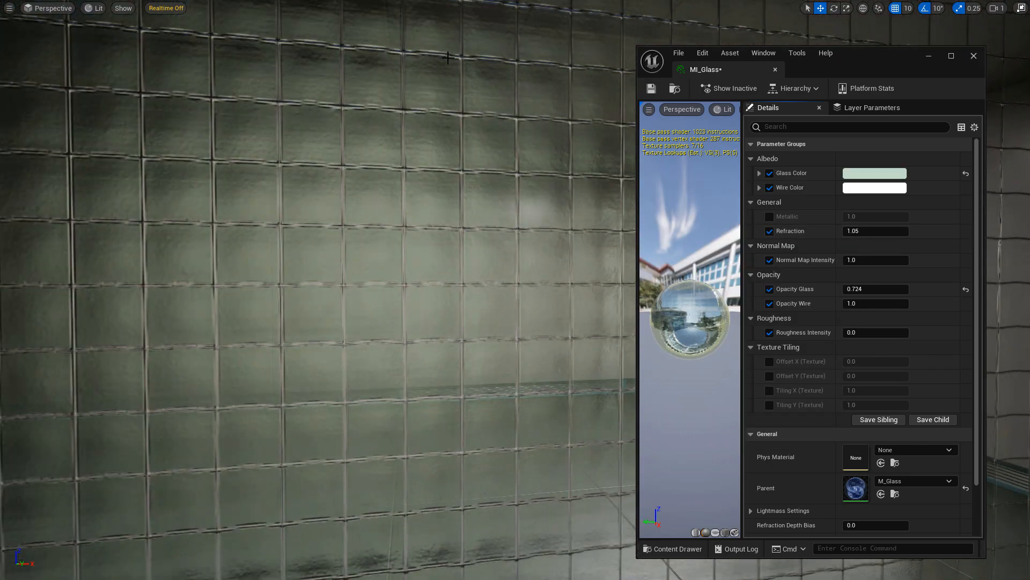
Set the Wire Color to a pale, darkened light grey.
{"action": "left_click", "coordinate": [875, 187]}
{"action": "mouse_move", "coordinate": [697, 285]}
{"action": "left_mouse_down"}
{"action": "mouse_move", "coordinate": [700, 266]}
{"action": "mouse_move", "coordinate": [715, 291]}
{"action": "mouse_move", "coordinate": [711, 281]}
{"action": "left_mouse_up"}
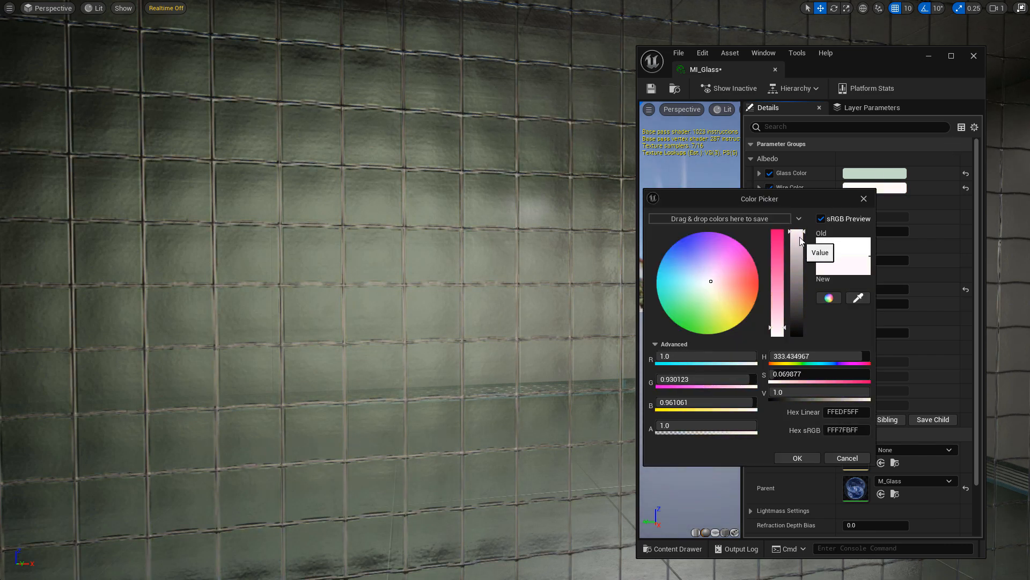
{"action": "left_click_drag", "start_coordinate": [799, 243], "coordinate": [800, 266]}
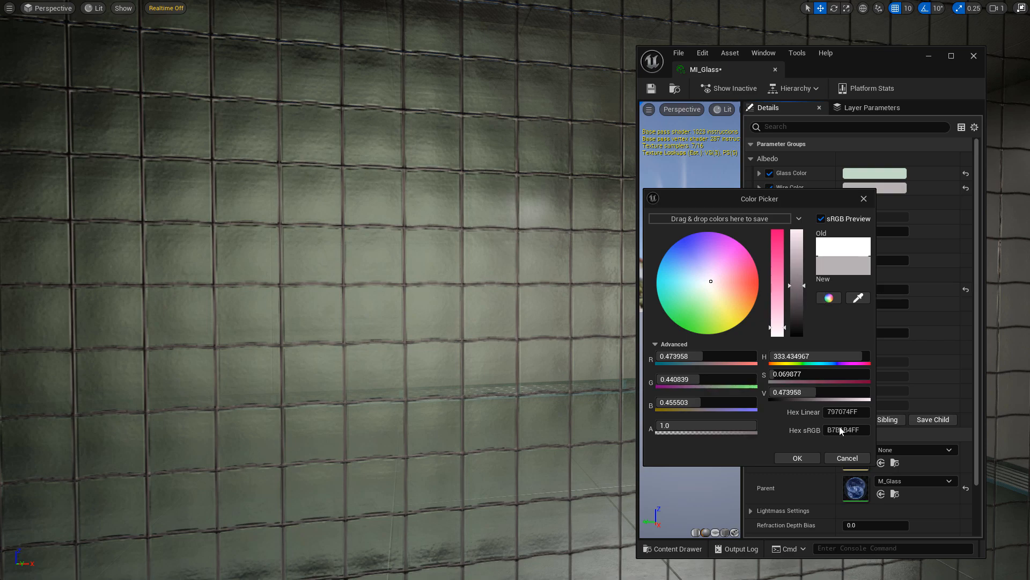
{"action": "left_click", "coordinate": [797, 458]}
{"action": "right_click_drag", "start_coordinate": [524, 240], "coordinate": [524, 240]}
{"action": "key", "text": "s"}
{"action": "key", "text": "w"}
{"action": "key", "text": "s"}
{"action": "key", "text": "w"}
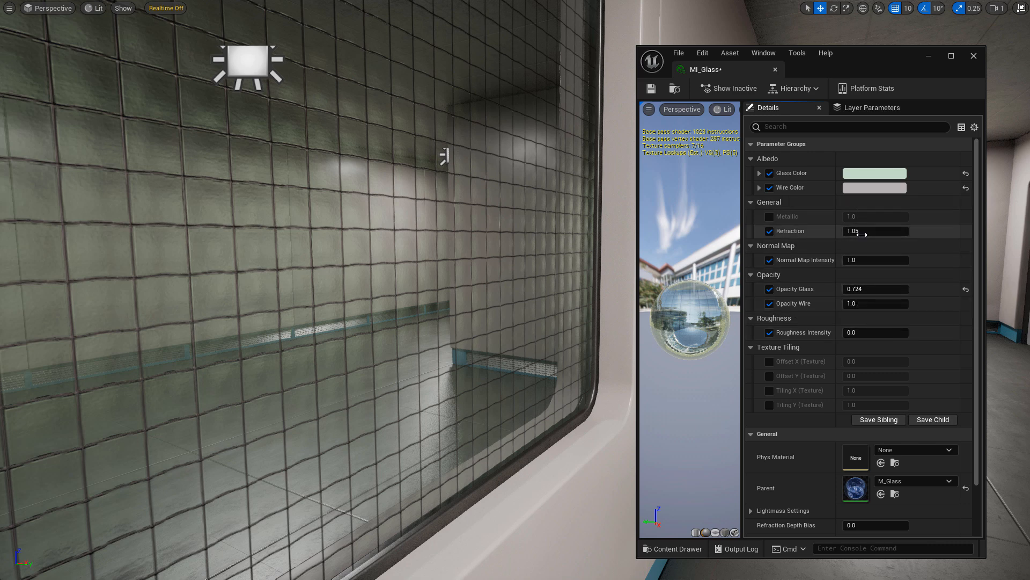
Preview higher refraction, then set Refraction to 1.05.
{"action": "left_click_drag", "start_coordinate": [855, 231], "coordinate": [893, 232]}
{"action": "left_click", "coordinate": [893, 232]}
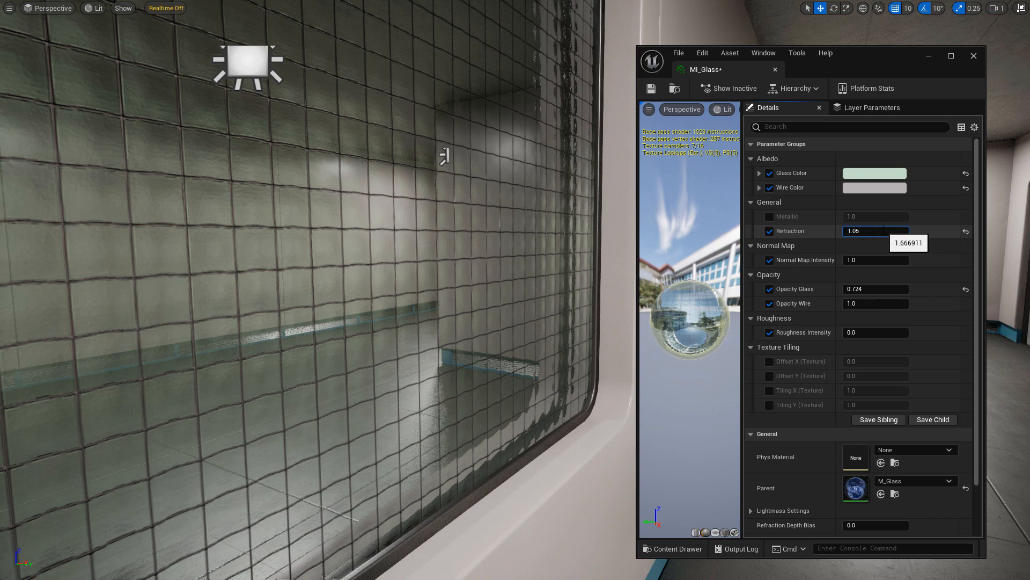
{"action": "type", "text": "1.05"}
{"action": "key", "text": "Return"}
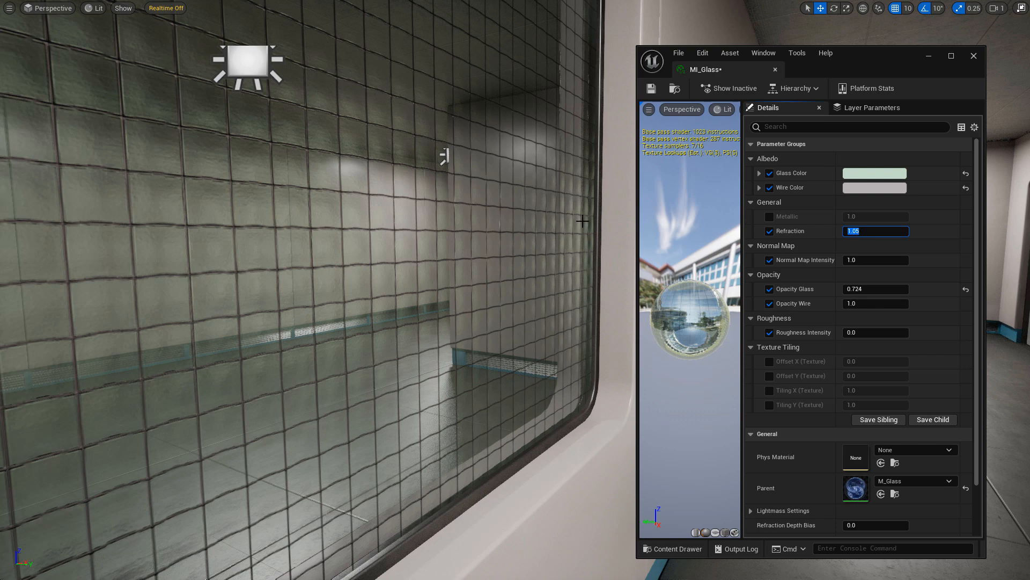
Test the Metallic override at 0 and 1, then switch it off.
{"action": "left_click", "coordinate": [769, 216]}
{"action": "right_click_drag", "start_coordinate": [391, 208], "coordinate": [347, 188]}
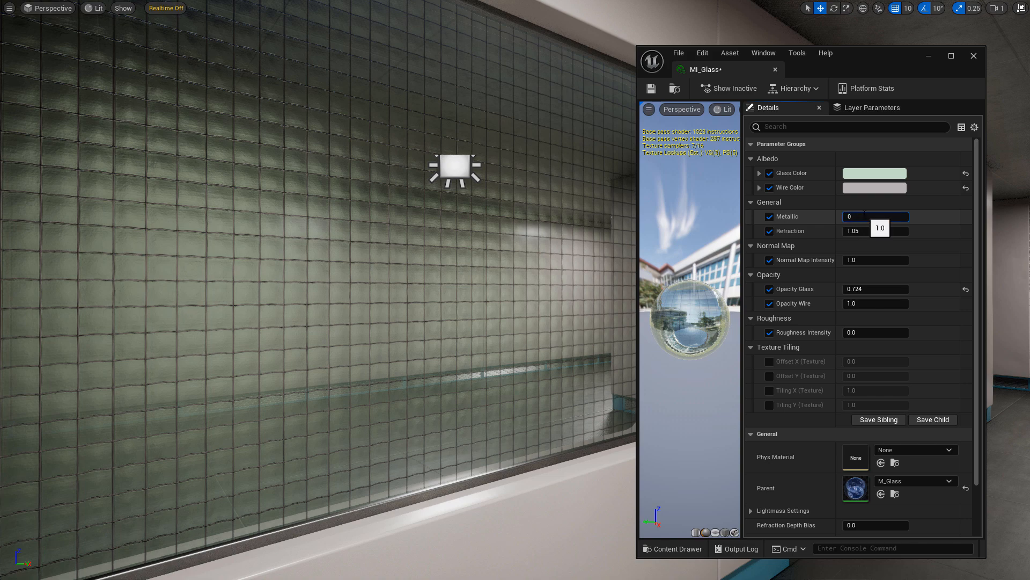
{"action": "key", "text": "Return"}
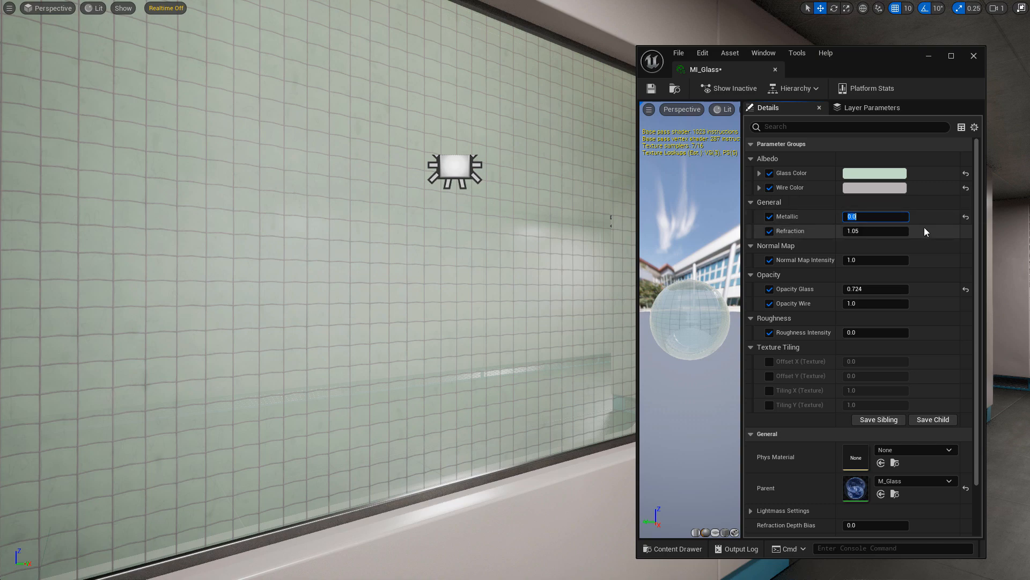
{"action": "type", "text": "1"}
{"action": "key", "text": "Return"}
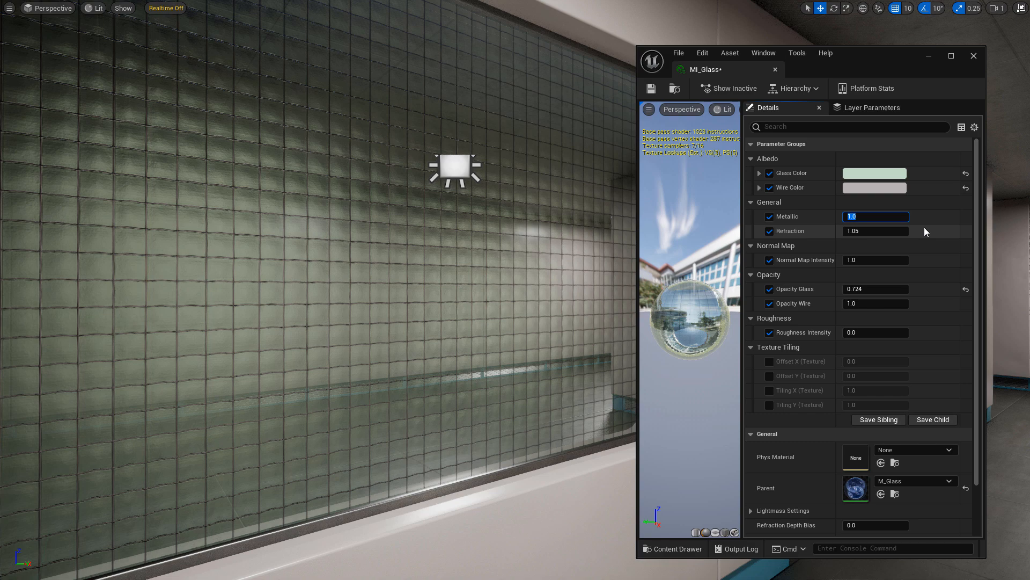
{"action": "left_click", "coordinate": [769, 217]}
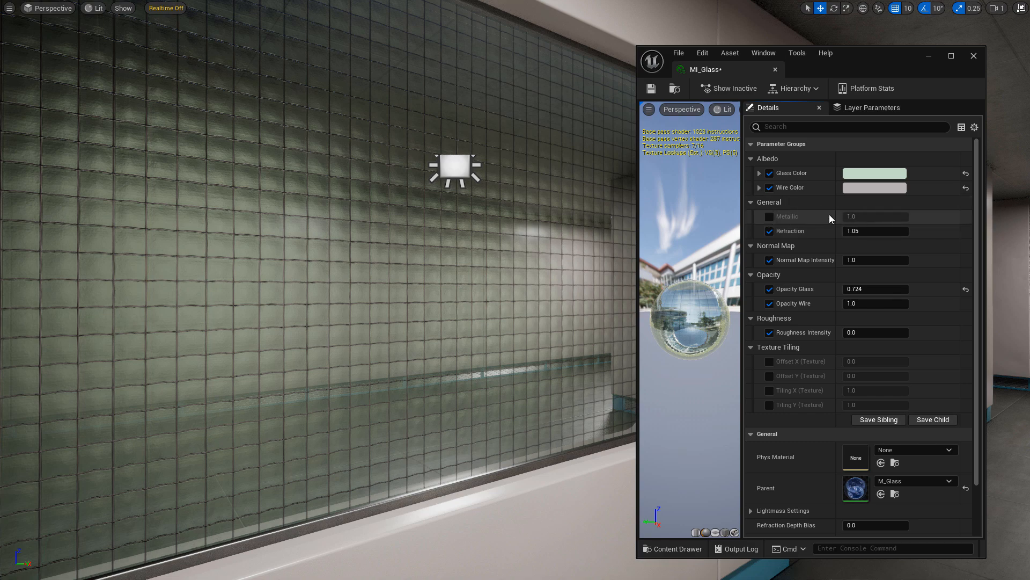
{"action": "key", "text": "w"}
{"action": "right_click_drag", "start_coordinate": [553, 301], "coordinate": [515, 301]}
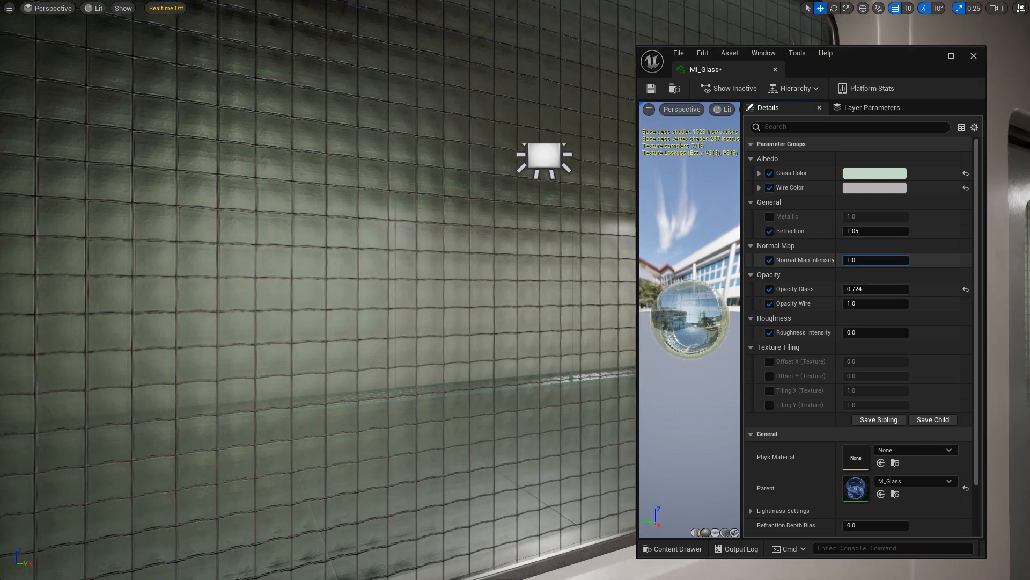
Set Normal Map Intensity on MI_Glass to 0.25 and inspect the smoother wired glass.
{"action": "mouse_move", "coordinate": [876, 259]}
{"action": "left_mouse_down"}
{"action": "mouse_move", "coordinate": [895, 259]}
{"action": "mouse_move", "coordinate": [872, 260]}
{"action": "left_mouse_up"}
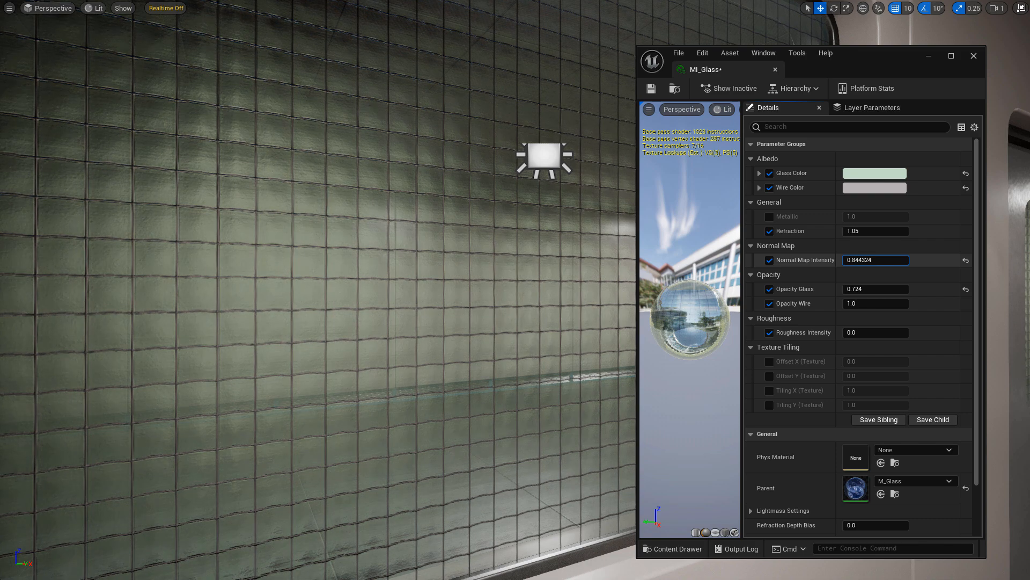
{"action": "left_click", "coordinate": [879, 260]}
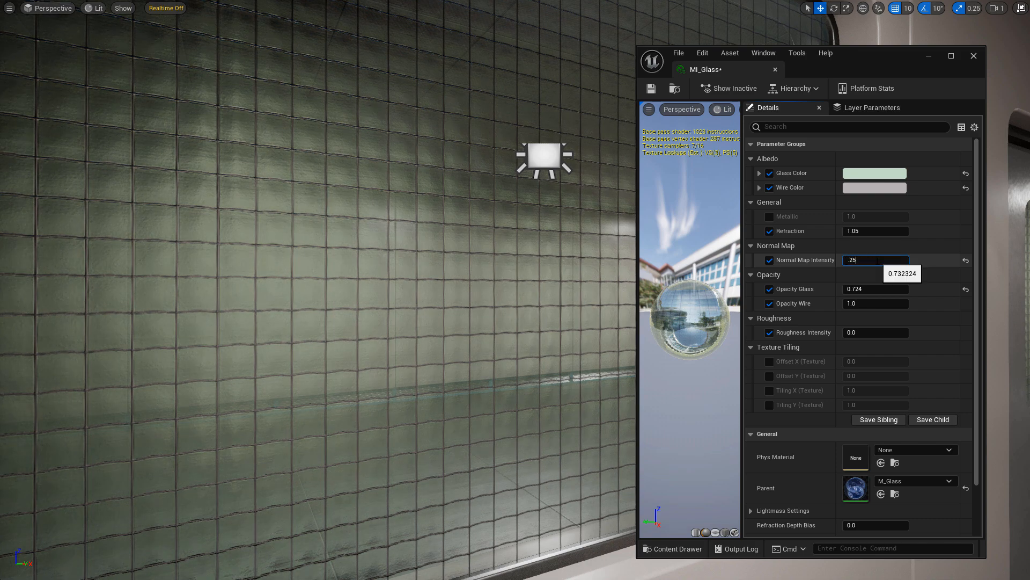
{"action": "type", "text": ".25"}
{"action": "key", "text": "Return"}
{"action": "mouse_move", "coordinate": [483, 269]}
{"action": "right_mouse_down"}
{"action": "mouse_move", "coordinate": [468, 258]}
{"action": "mouse_move", "coordinate": [499, 272]}
{"action": "right_mouse_up"}
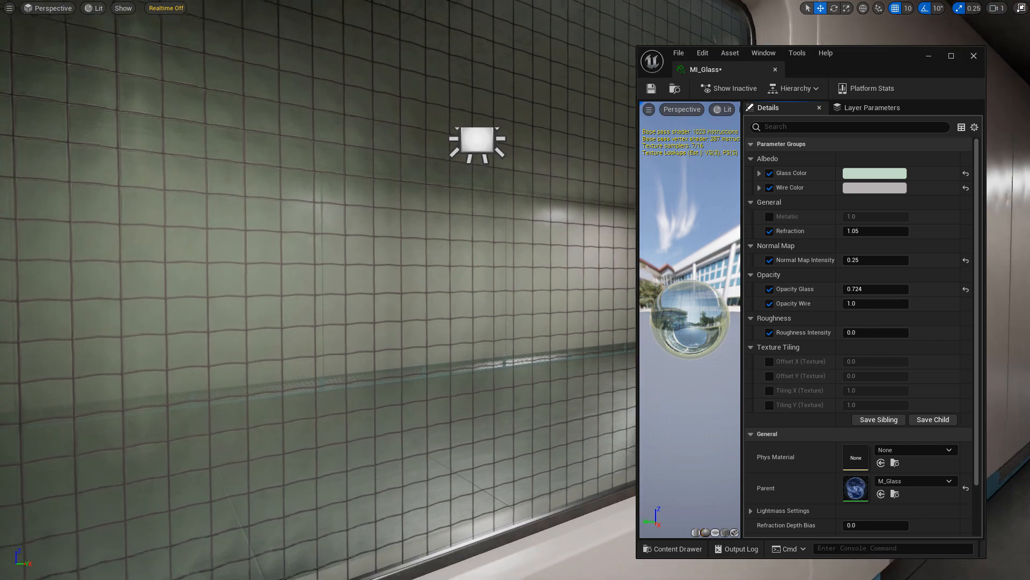
{"action": "right_click_drag", "start_coordinate": [456, 227], "coordinate": [447, 227]}
{"action": "key", "text": "s"}
{"action": "key", "text": "w"}
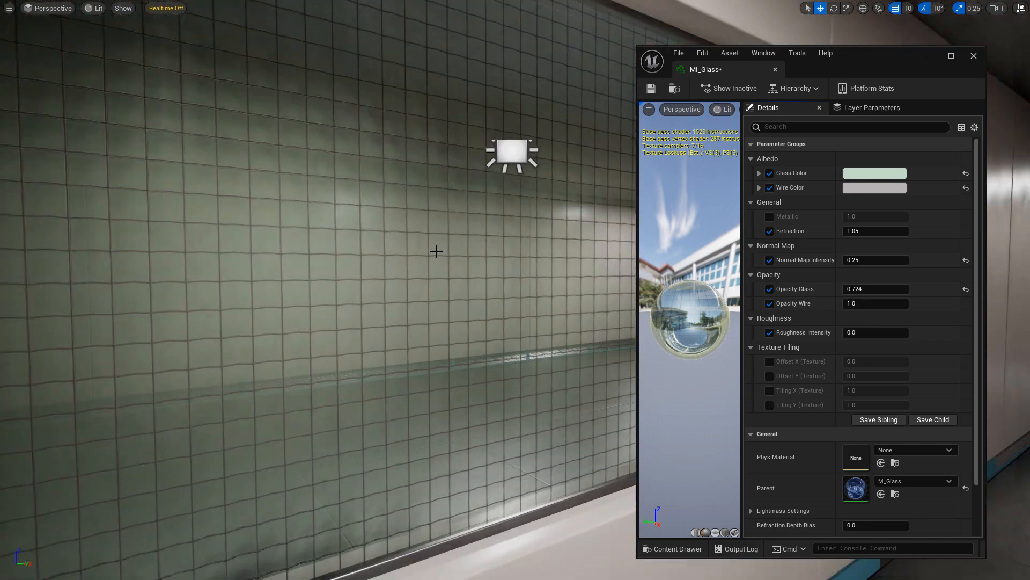
Try Opacity Glass values of 0.564, 0.26 and about 0.93.
{"action": "left_click", "coordinate": [876, 289]}
{"action": "type", "text": ".564"}
{"action": "key", "text": "Return"}
{"action": "type", "text": "0.26"}
{"action": "key", "text": "Return"}
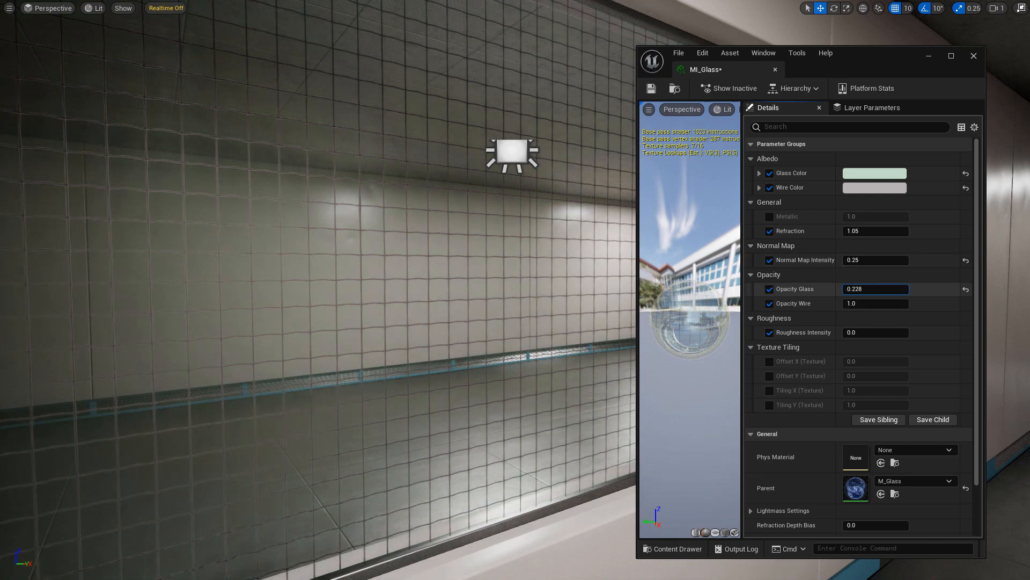
{"action": "left_click_drag", "start_coordinate": [876, 289], "coordinate": [902, 288]}
{"action": "scroll", "coordinate": [485, 296], "scroll_direction": "down", "scroll_amount": 5}
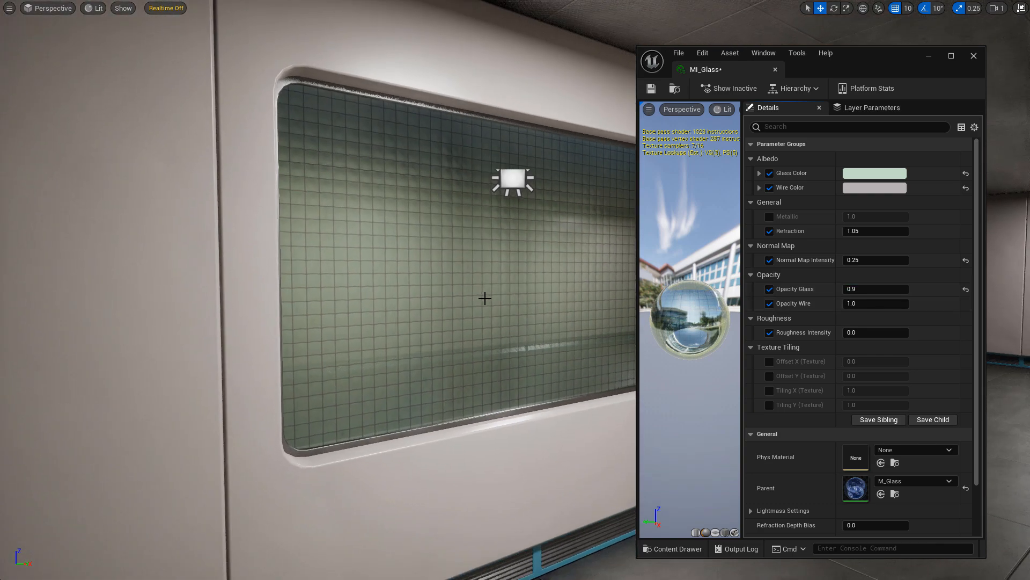
{"action": "mouse_move", "coordinate": [485, 297]}
{"action": "right_mouse_down"}
{"action": "mouse_move", "coordinate": [499, 297]}
{"action": "mouse_move", "coordinate": [478, 297]}
{"action": "right_mouse_up"}
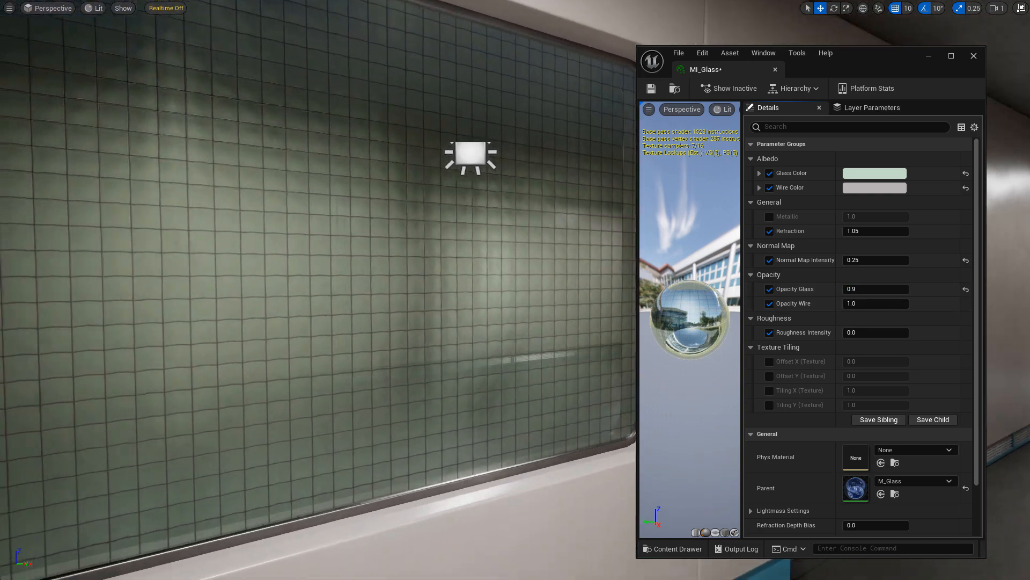
Settle Opacity Glass at 0.5 and view the wired window from other angles.
{"action": "left_click", "coordinate": [877, 290]}
{"action": "type", "text": "1"}
{"action": "key", "text": "Return"}
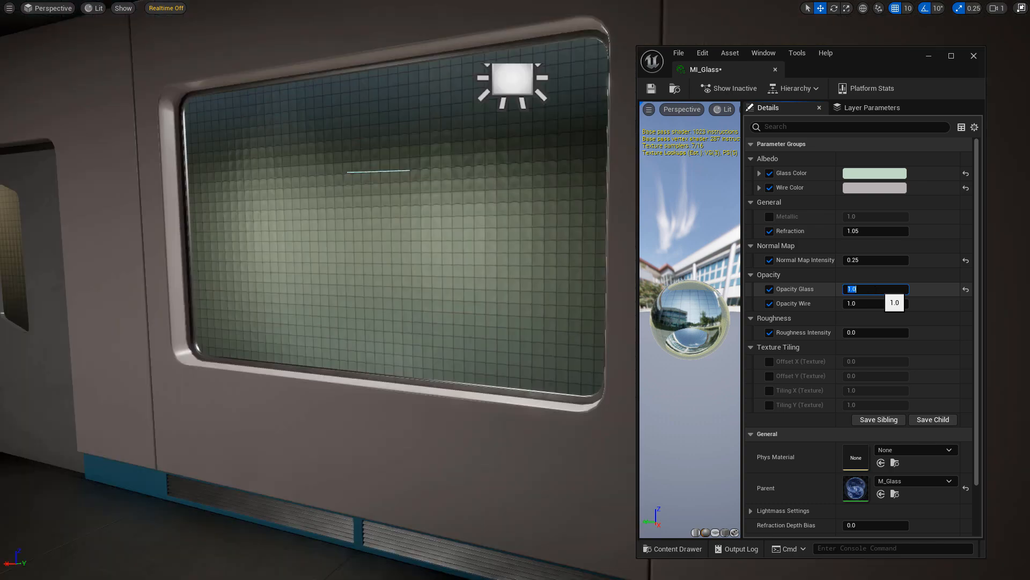
{"action": "type", "text": ".5"}
{"action": "key", "text": "Return"}
{"action": "right_click_drag", "start_coordinate": [442, 272], "coordinate": [287, 274]}
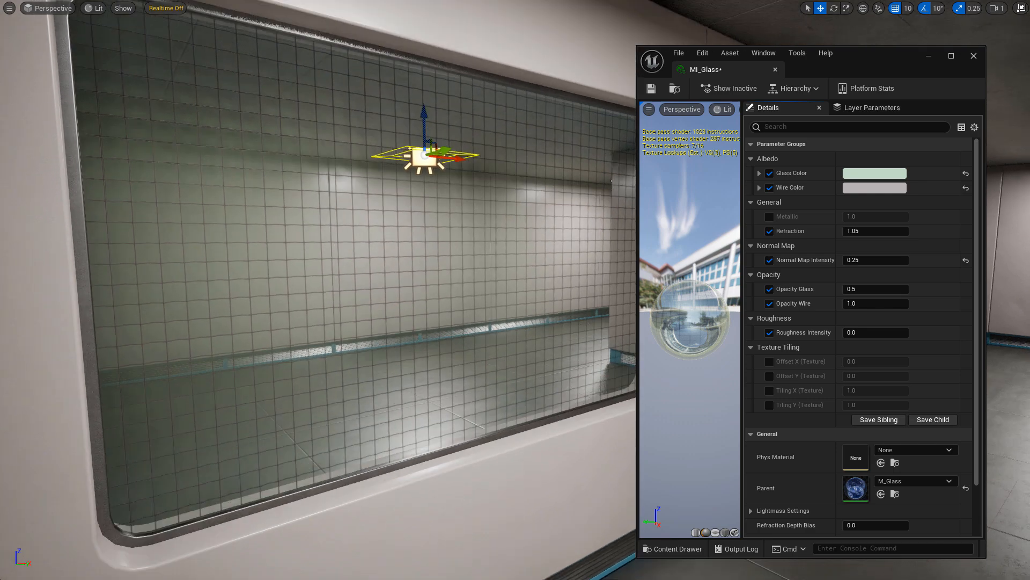
{"action": "key", "text": "w"}
{"action": "right_click_drag", "start_coordinate": [455, 275], "coordinate": [375, 271]}
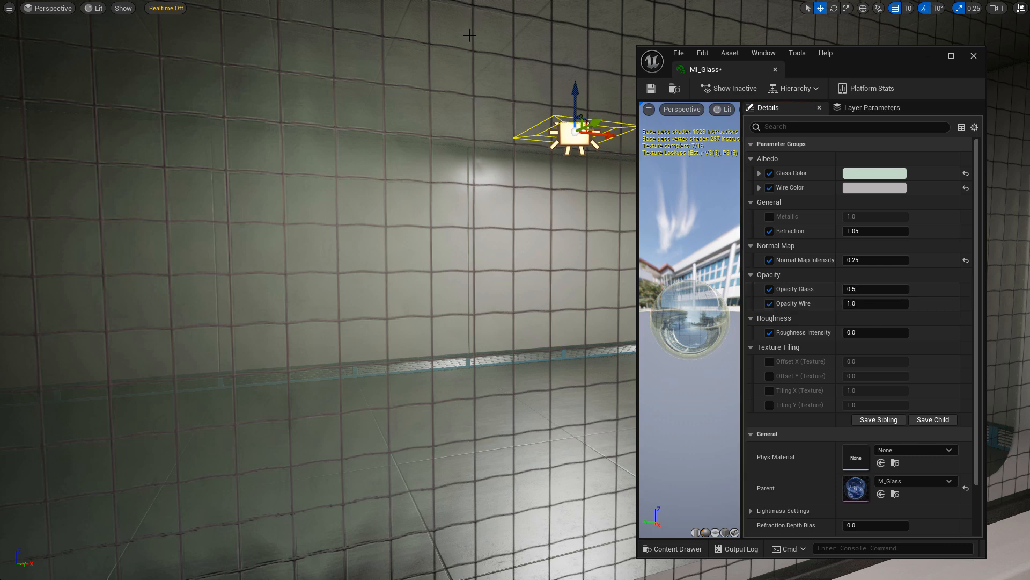
{"action": "left_click", "coordinate": [866, 303]}
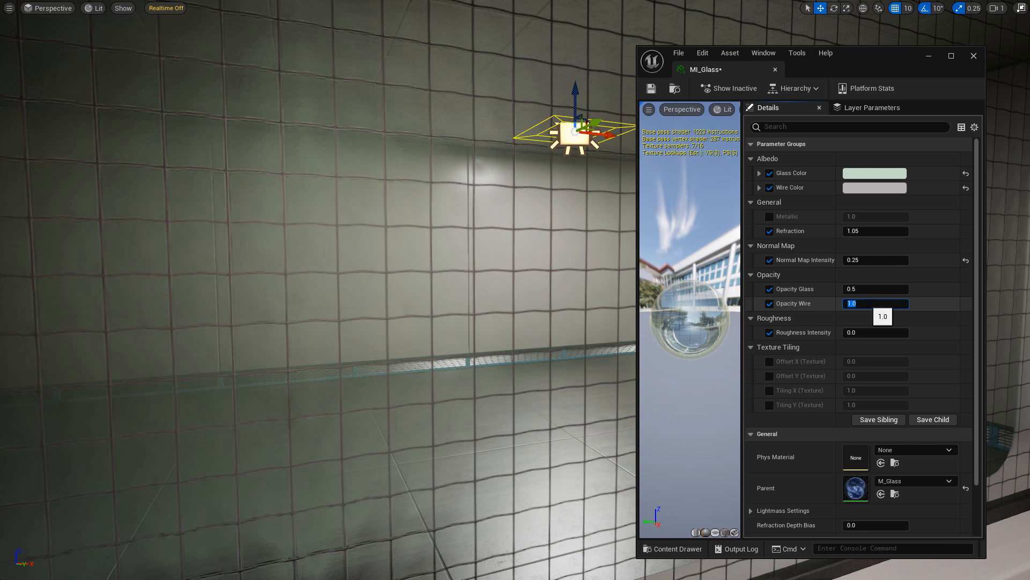
{"action": "key", "text": "Return"}
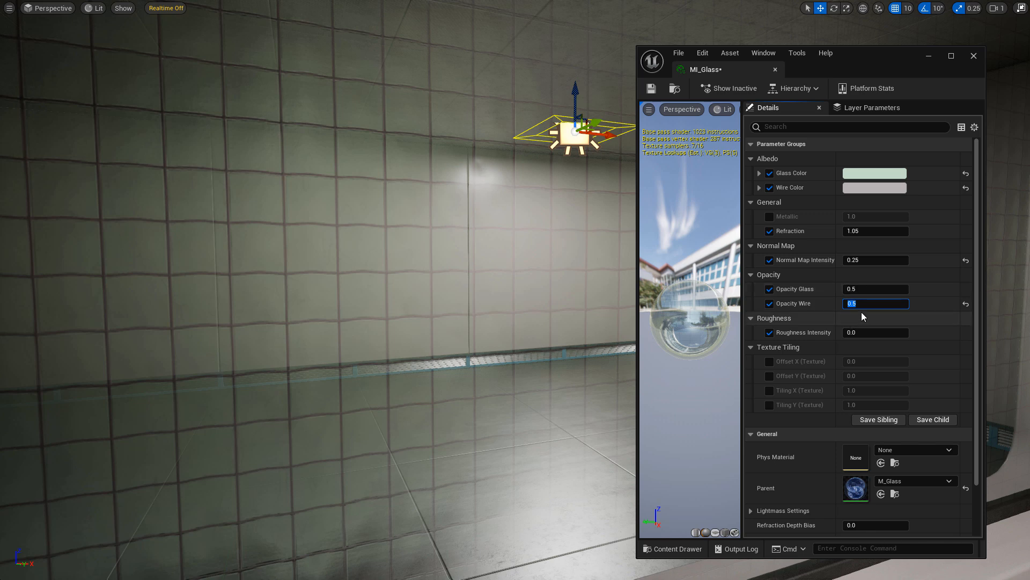
{"action": "key", "text": "Return"}
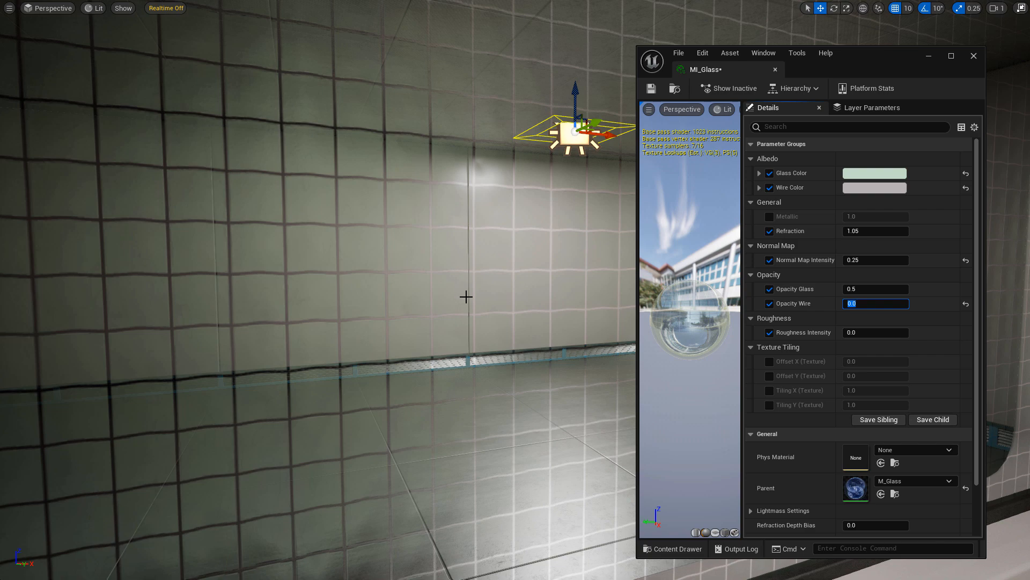
{"action": "mouse_move", "coordinate": [465, 295]}
{"action": "right_mouse_down"}
{"action": "mouse_move", "coordinate": [487, 285]}
{"action": "mouse_move", "coordinate": [475, 287]}
{"action": "right_mouse_up"}
{"action": "key", "text": "s"}
{"action": "left_click", "coordinate": [861, 303]}
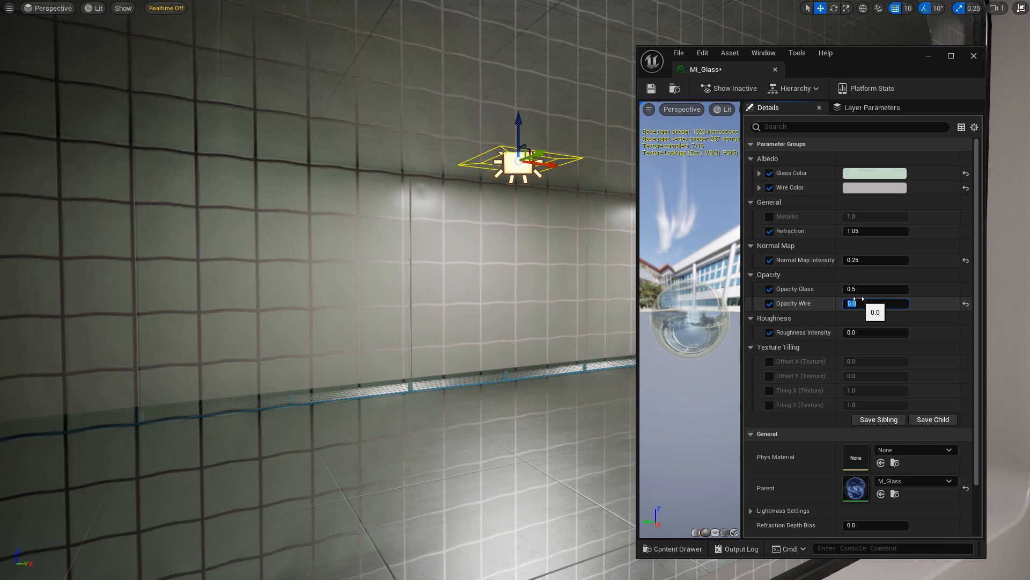
{"action": "type", "text": "0.9"}
{"action": "key", "text": "Return"}
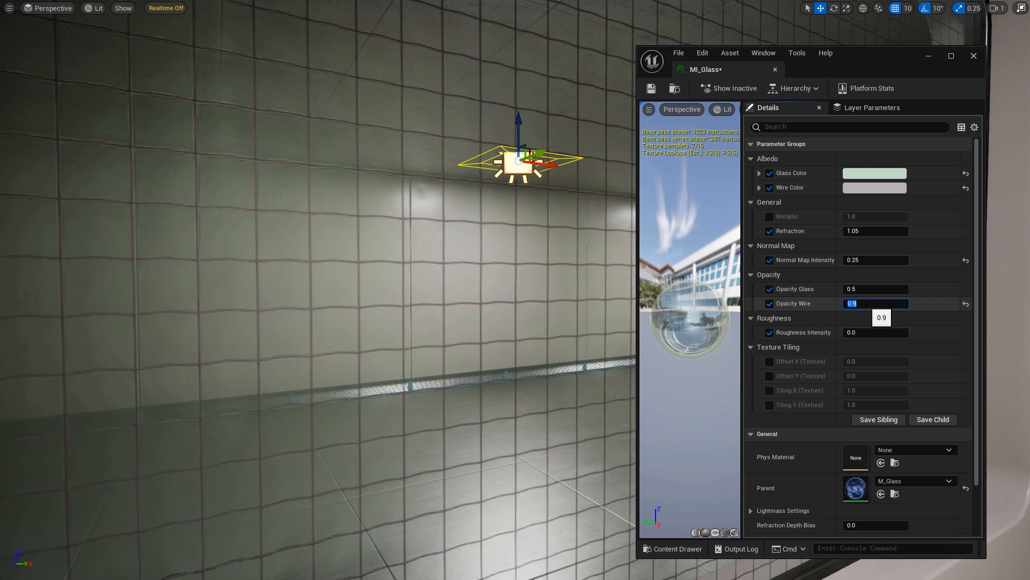
{"action": "left_click", "coordinate": [927, 307]}
{"action": "left_click_drag", "start_coordinate": [853, 304], "coordinate": [837, 304]}
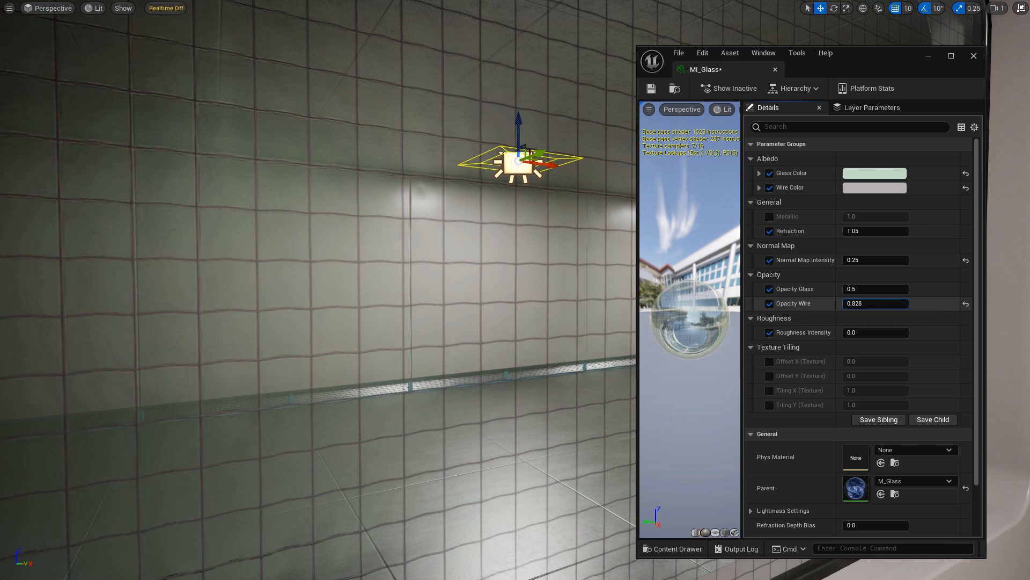
{"action": "left_click", "coordinate": [853, 303]}
{"action": "type", "text": "1"}
{"action": "key", "text": "Return"}
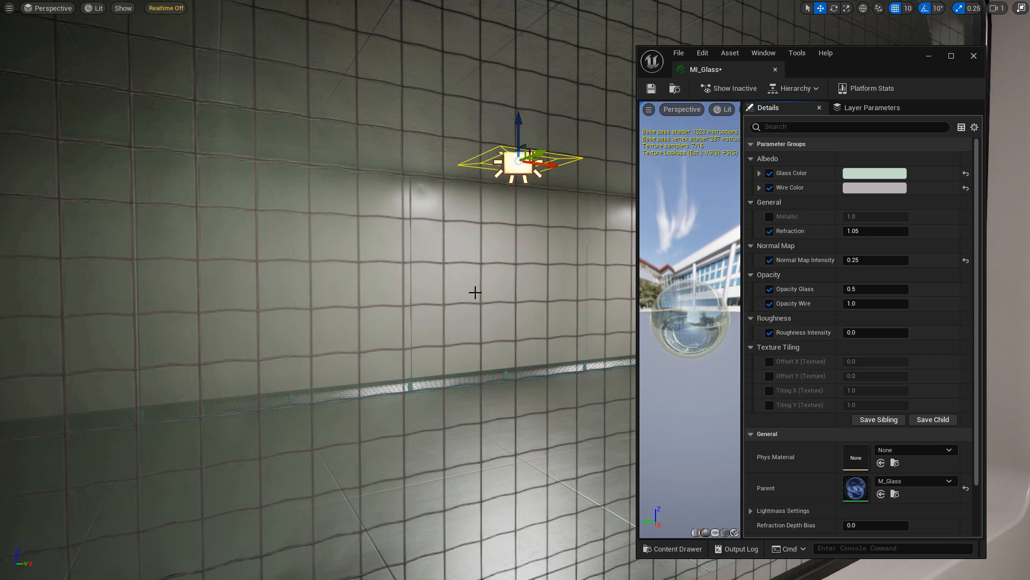
{"action": "key", "text": "s"}
{"action": "right_click_drag", "start_coordinate": [476, 291], "coordinate": [497, 292]}
{"action": "key", "text": "w"}
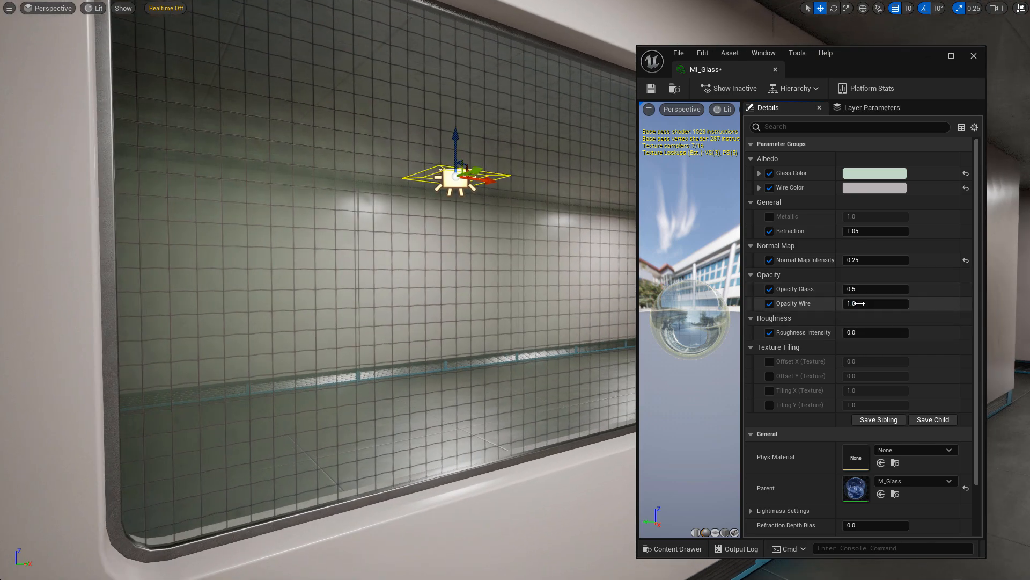
Set Opacity Glass to 0.75, then test Roughness Intensity and restore it to 0.0.
{"action": "left_click", "coordinate": [871, 286]}
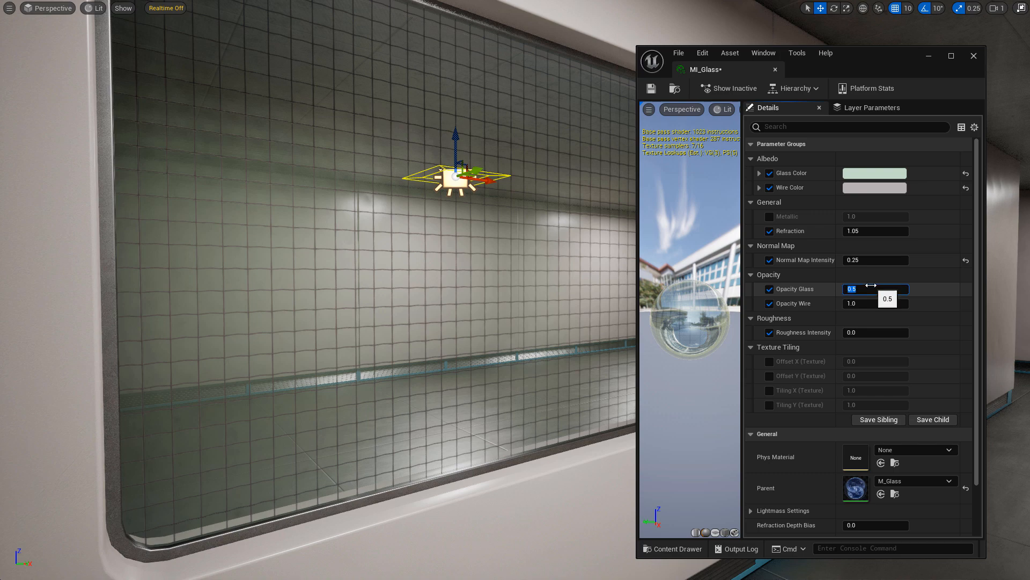
{"action": "key", "text": "Return"}
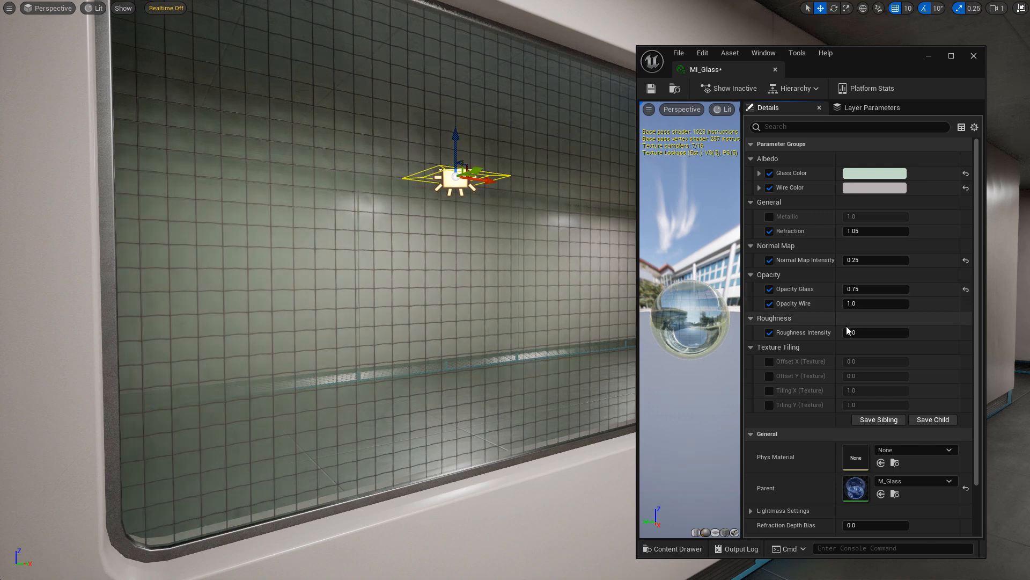
{"action": "mouse_move", "coordinate": [857, 334]}
{"action": "left_mouse_down"}
{"action": "mouse_move", "coordinate": [934, 335]}
{"action": "mouse_move", "coordinate": [851, 335]}
{"action": "left_mouse_up"}
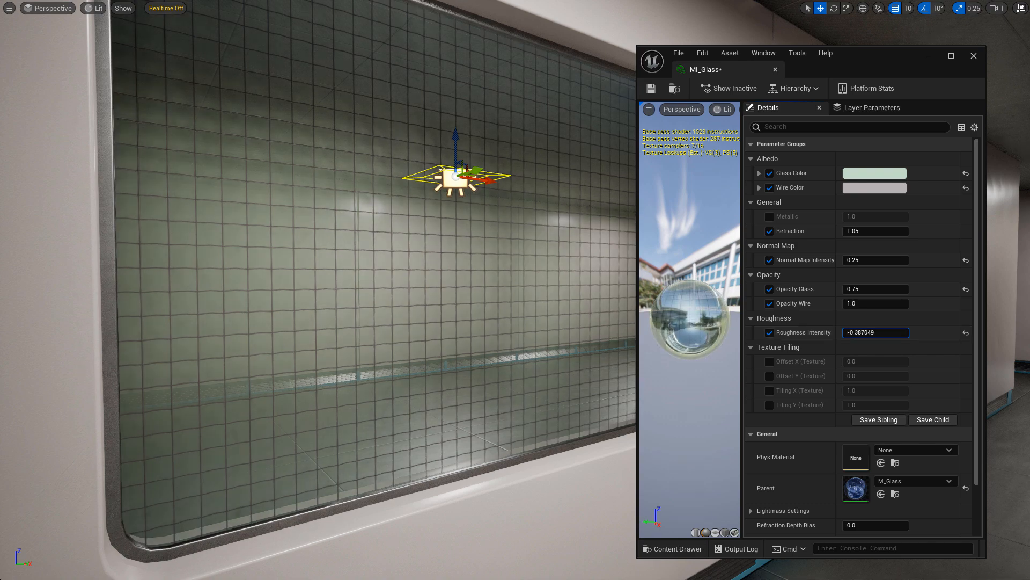
{"action": "left_click", "coordinate": [888, 334]}
{"action": "type", "text": "0"}
{"action": "key", "text": "Return"}
{"action": "right_click_drag", "start_coordinate": [542, 285], "coordinate": [558, 278]}
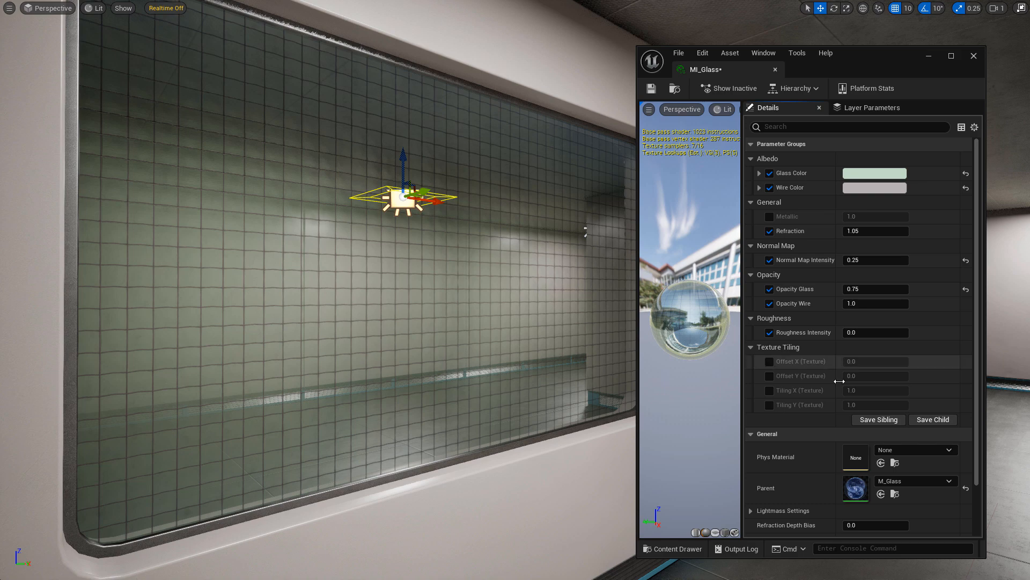
Enable the Offset X/Y and Tiling X/Y parameters on MI_Glass.
{"action": "left_click", "coordinate": [770, 361]}
{"action": "left_click", "coordinate": [770, 390]}
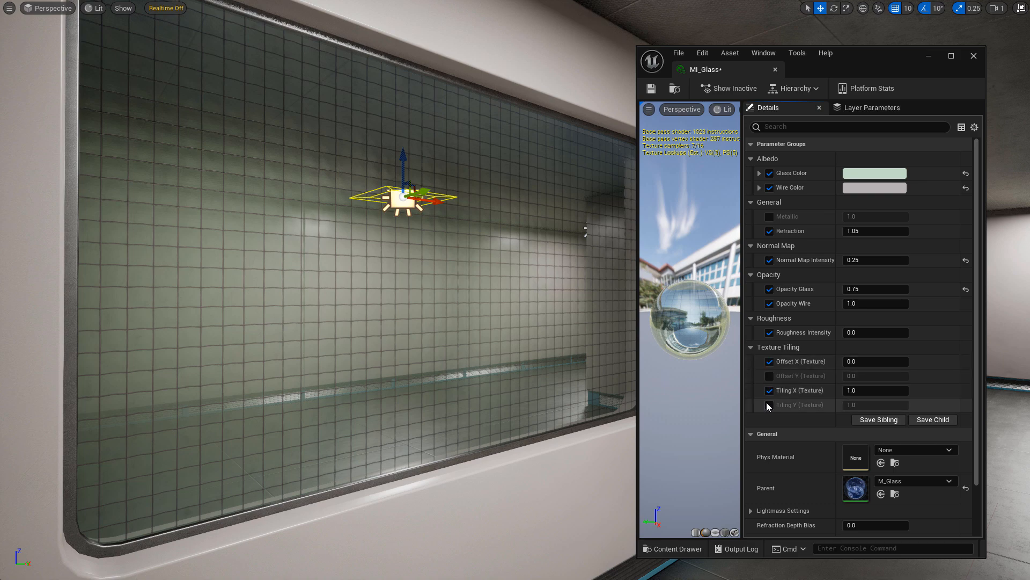
{"action": "left_click", "coordinate": [770, 405]}
{"action": "left_click", "coordinate": [770, 376]}
{"action": "right_click_drag", "start_coordinate": [465, 290], "coordinate": [420, 290]}
{"action": "key", "text": "d"}
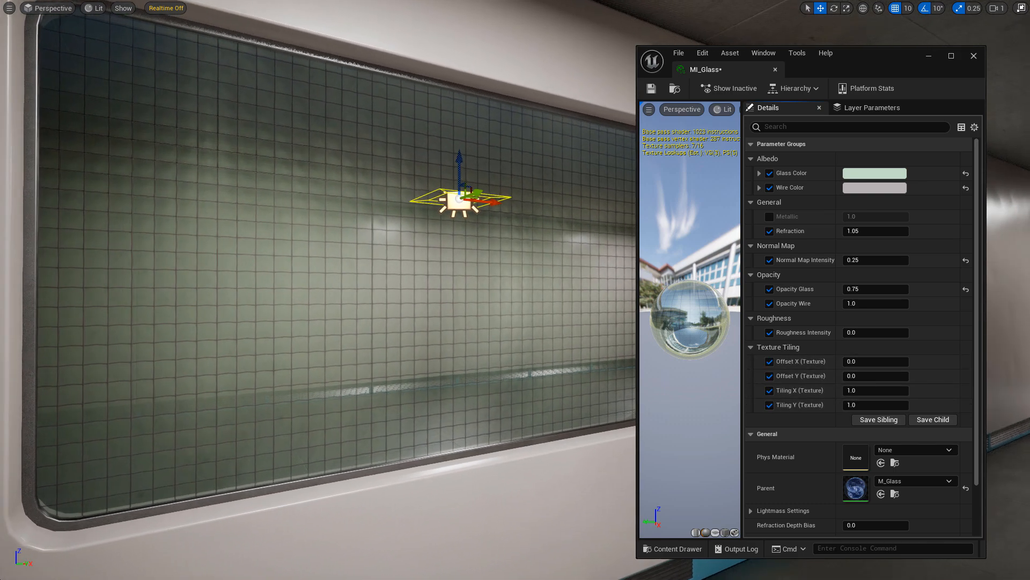
Test Tiling X 2 and Tiling Y 0.5, then reset both to 1.0.
{"action": "left_click", "coordinate": [862, 392]}
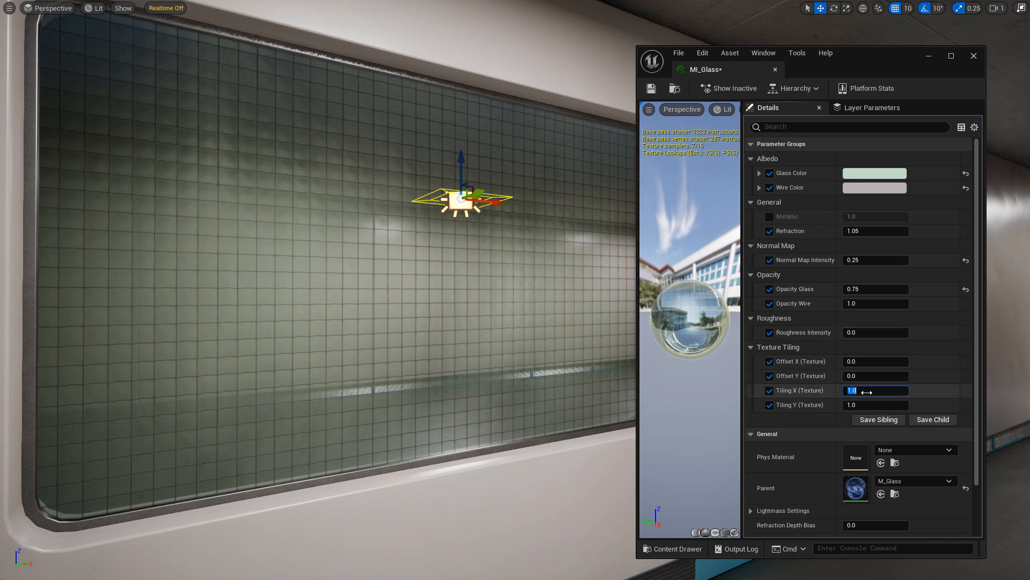
{"action": "type", "text": "2"}
{"action": "left_click", "coordinate": [865, 402]}
{"action": "type", "text": "2"}
{"action": "key", "text": "Return"}
{"action": "type", "text": ".5"}
{"action": "key", "text": "Return"}
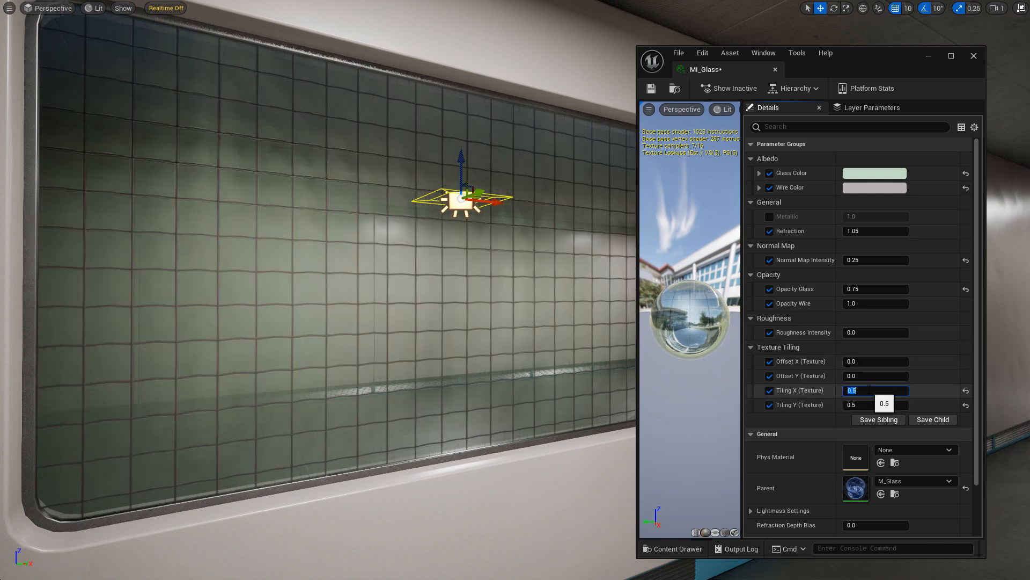
{"action": "left_click", "coordinate": [966, 391]}
{"action": "left_click", "coordinate": [965, 405]}
Fly around the corridor to view the wired glass on the door and wall windows.
{"action": "key", "text": "s"}
{"action": "mouse_move", "coordinate": [581, 341]}
{"action": "right_mouse_down"}
{"action": "mouse_move", "coordinate": [558, 333]}
{"action": "mouse_move", "coordinate": [564, 357]}
{"action": "mouse_move", "coordinate": [537, 347]}
{"action": "mouse_move", "coordinate": [572, 335]}
{"action": "right_mouse_up"}
{"action": "key", "text": "e"}
{"action": "key", "text": "q"}
{"action": "key", "text": "s"}
{"action": "key", "text": "w"}
{"action": "key", "text": "s"}
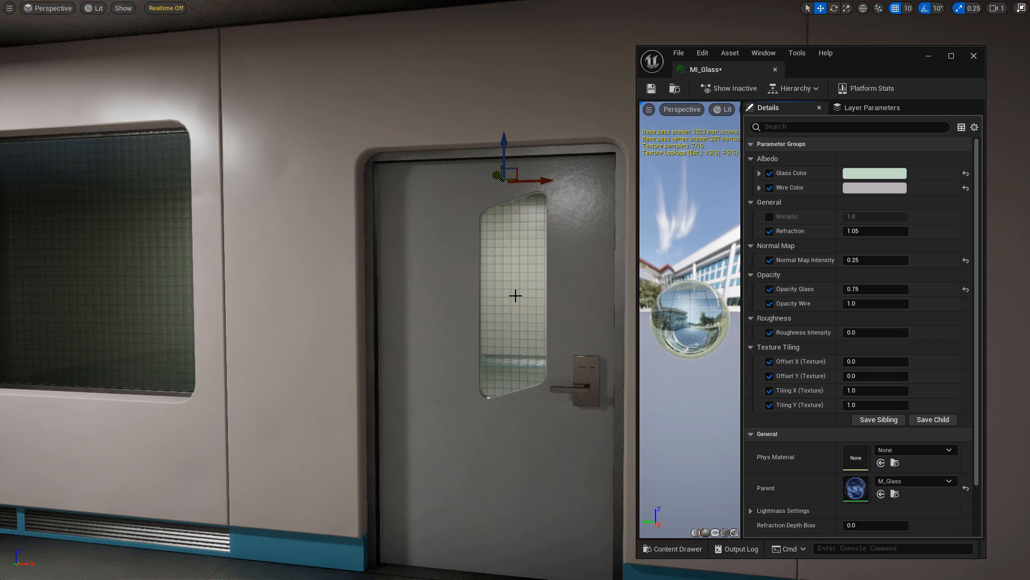
{"action": "mouse_move", "coordinate": [482, 291]}
{"action": "right_mouse_down"}
{"action": "mouse_move", "coordinate": [461, 292]}
{"action": "mouse_move", "coordinate": [498, 292]}
{"action": "right_mouse_up"}
{"action": "key", "text": "w"}
{"action": "key", "text": "s"}
{"action": "key", "text": "a"}
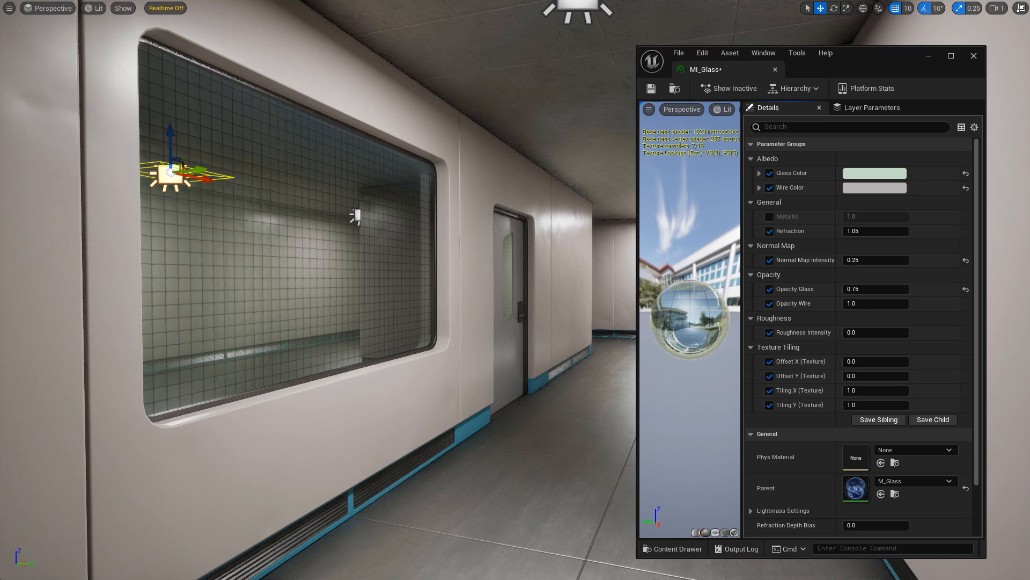
Close the MI_Glass editor and exit fullscreen to show the SciFiMinimalisticBase Materials folder.
{"action": "left_click", "coordinate": [973, 56]}
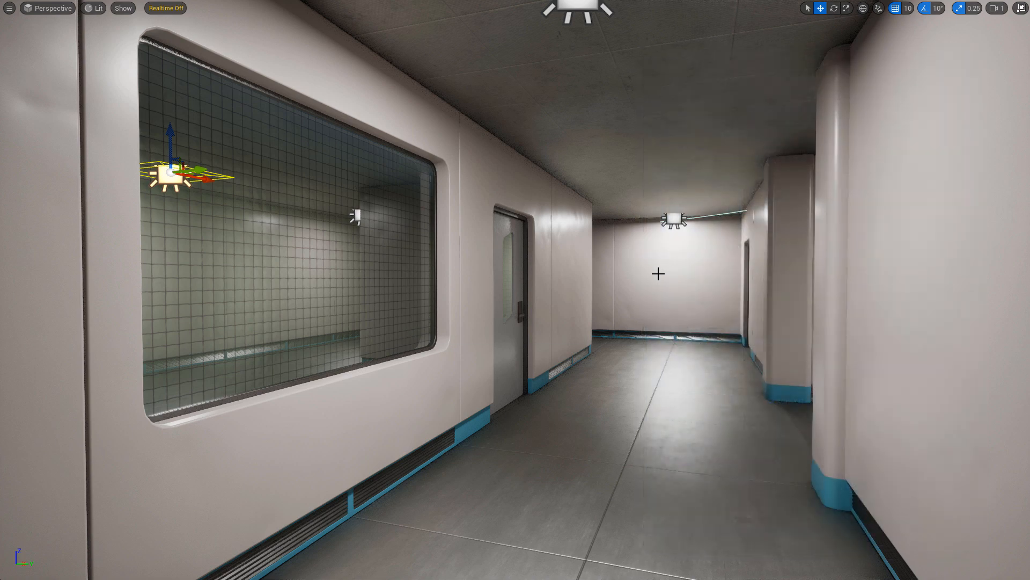
{"action": "right_click_drag", "start_coordinate": [644, 272], "coordinate": [636, 278]}
{"action": "key", "text": "F11"}
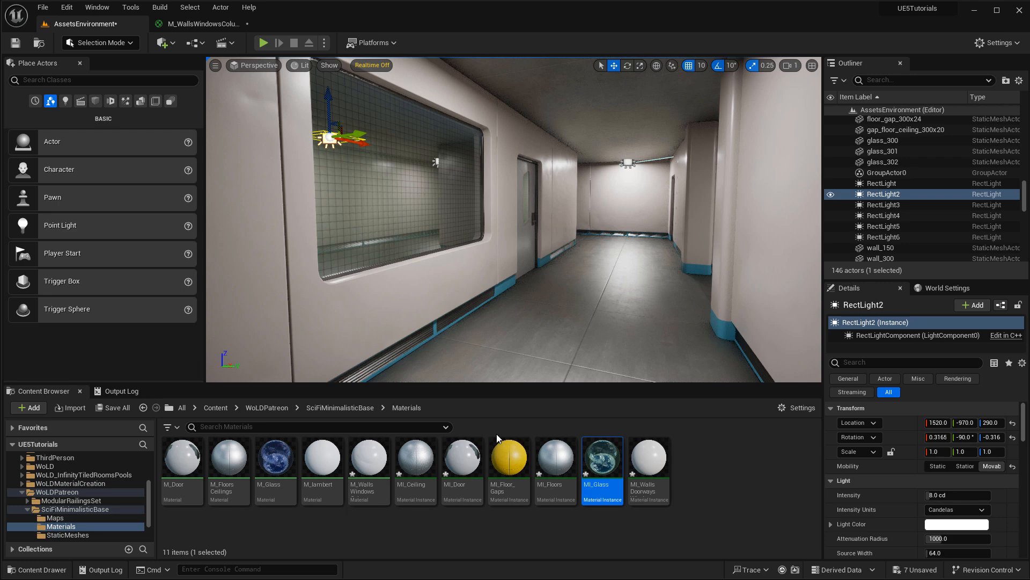